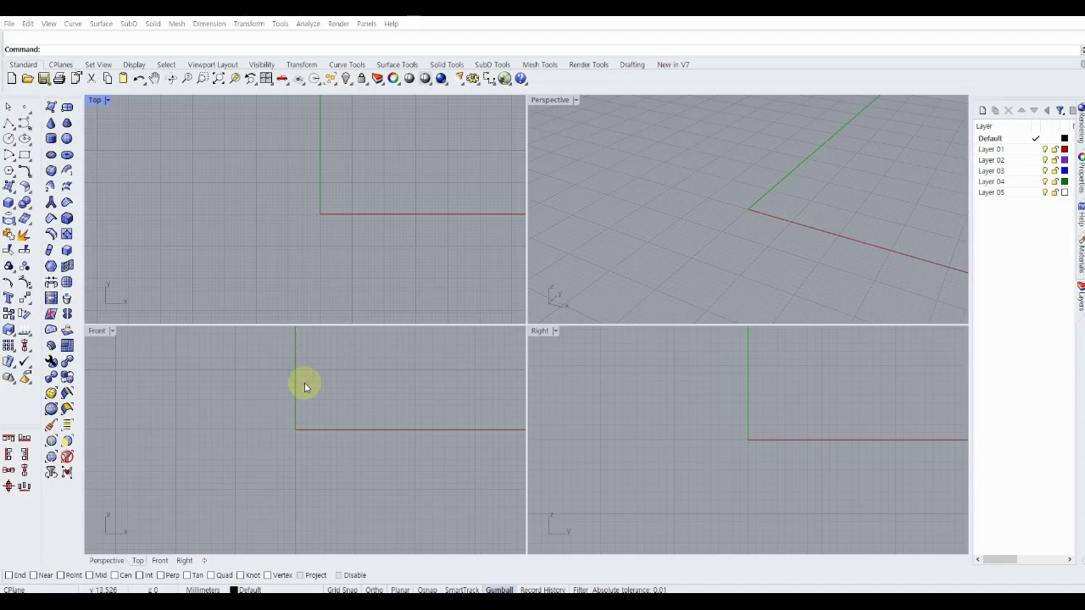
Step: Maximize the Front viewport to a single full-size view and pan the origin leftward
{"action": "right_click_drag", "start_coordinate": [304, 382], "coordinate": [315, 393]}
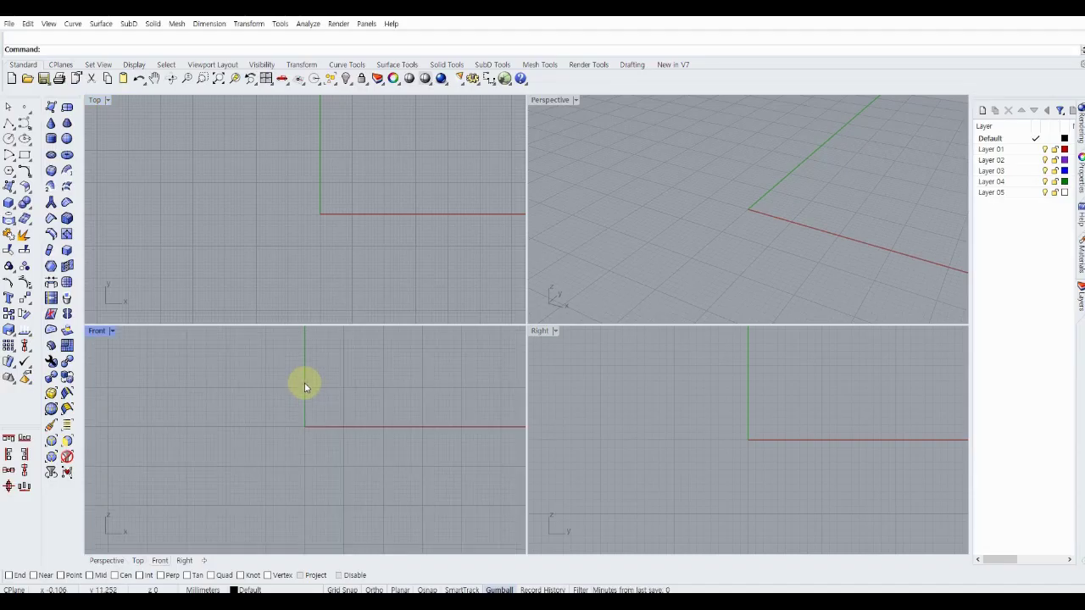
{"action": "double_click", "coordinate": [96, 332]}
{"action": "right_click_drag", "start_coordinate": [415, 283], "coordinate": [362, 310]}
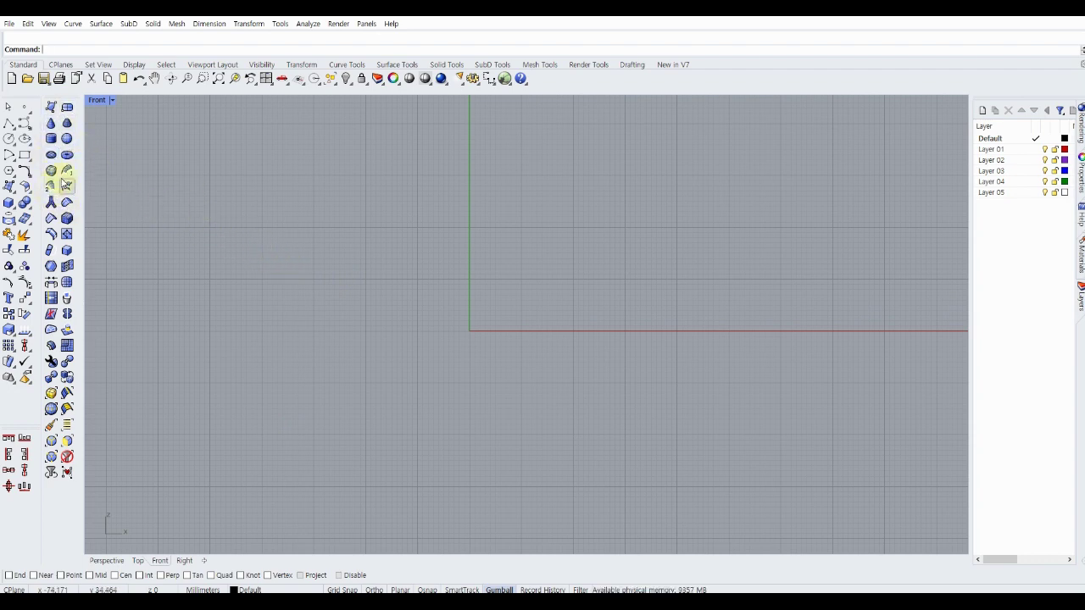
Step: Draw a 40 mm diameter circle centred on the origin
{"action": "left_click", "coordinate": [8, 140]}
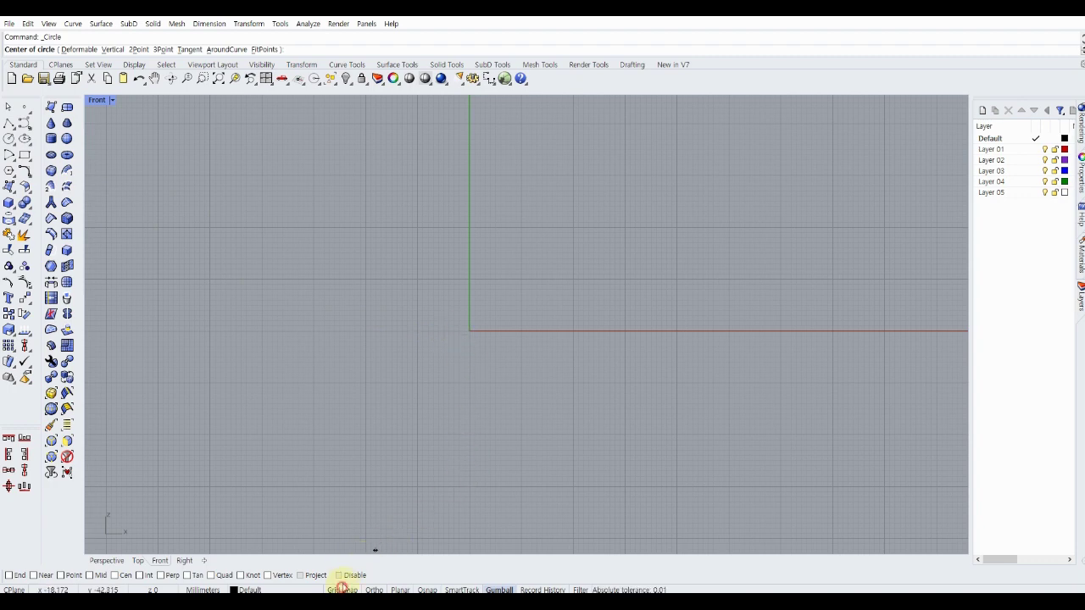
{"action": "scroll", "coordinate": [465, 375], "scroll_direction": "up", "scroll_amount": 5}
{"action": "left_click", "coordinate": [473, 293]}
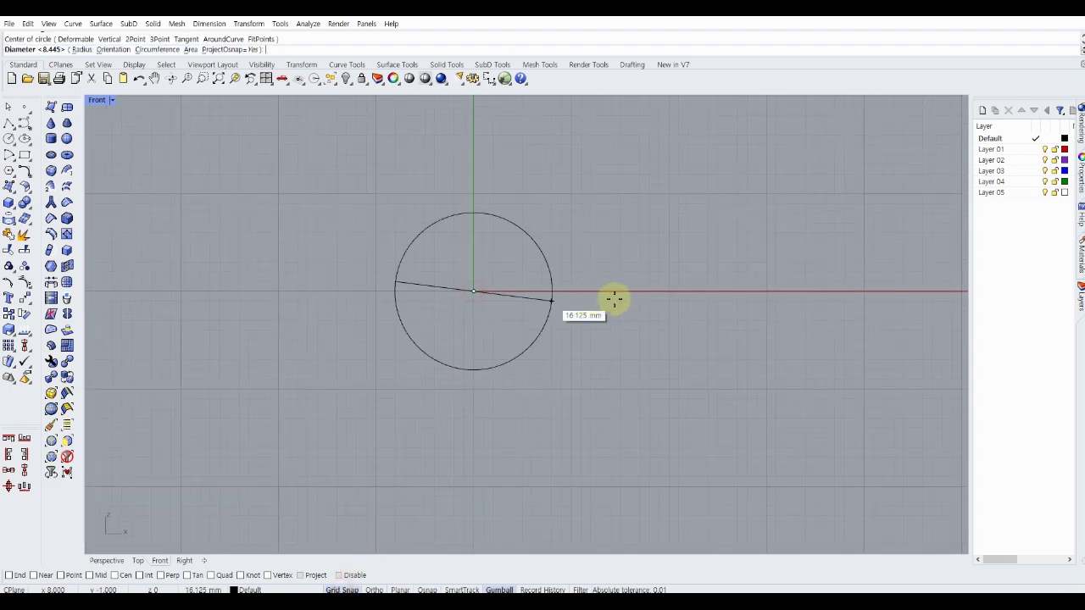
{"action": "left_click", "coordinate": [669, 291]}
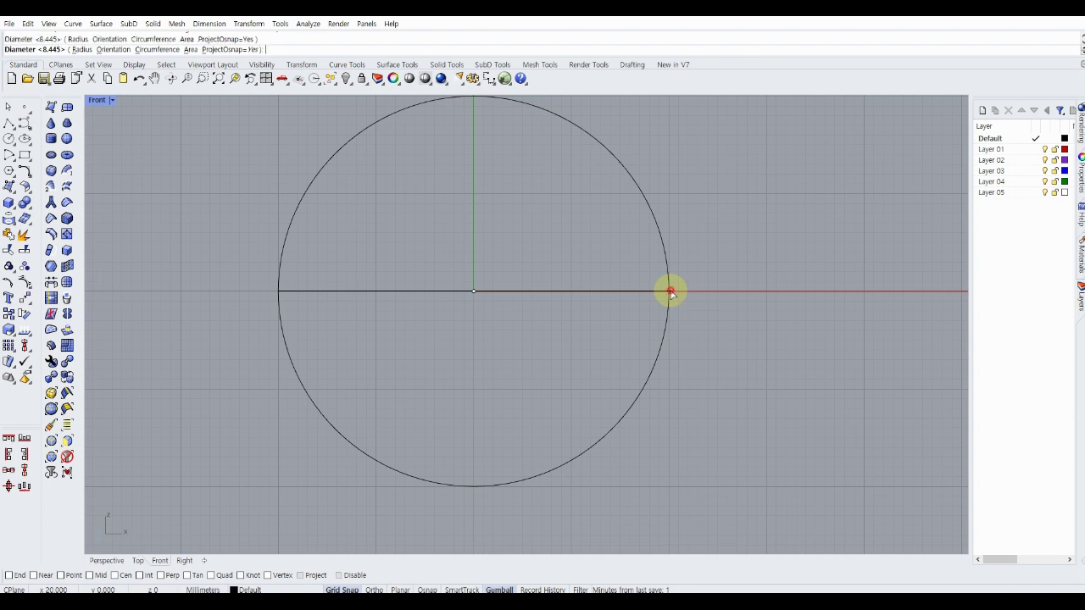
{"action": "scroll", "coordinate": [565, 319], "scroll_direction": "down", "scroll_amount": 3}
{"action": "right_click_drag", "start_coordinate": [383, 293], "coordinate": [351, 291]}
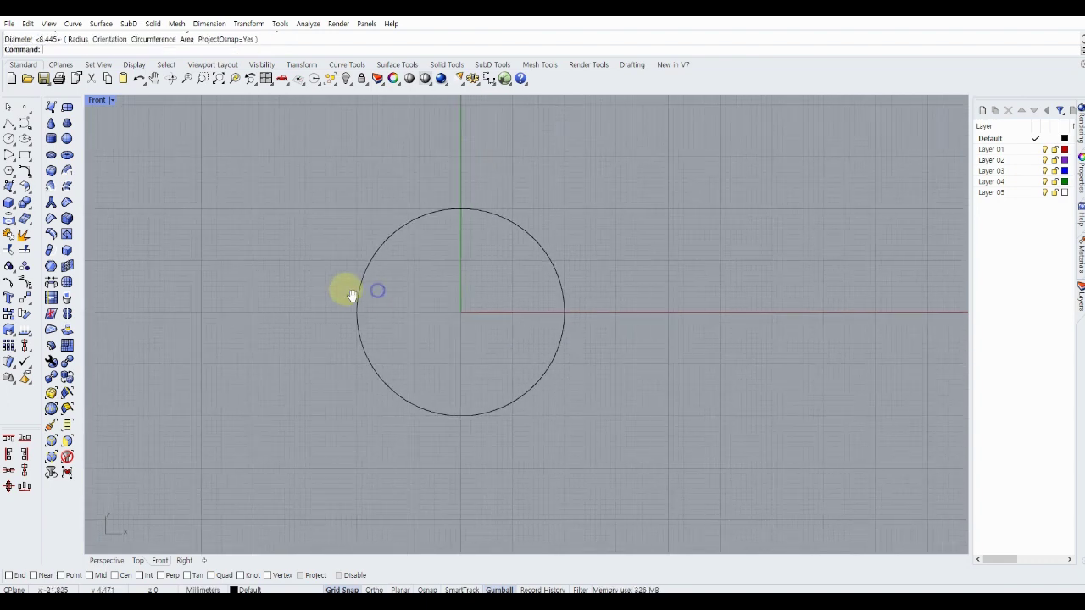
Step: Draw a concentric outer circle of about 47 mm around the origin
{"action": "left_click", "coordinate": [8, 139]}
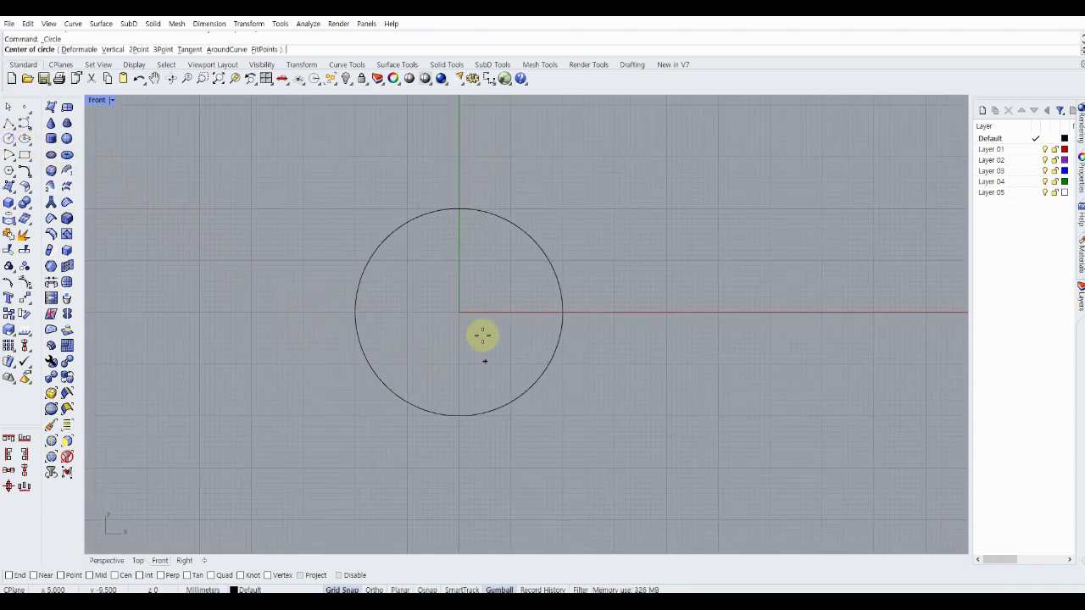
{"action": "left_click", "coordinate": [459, 312]}
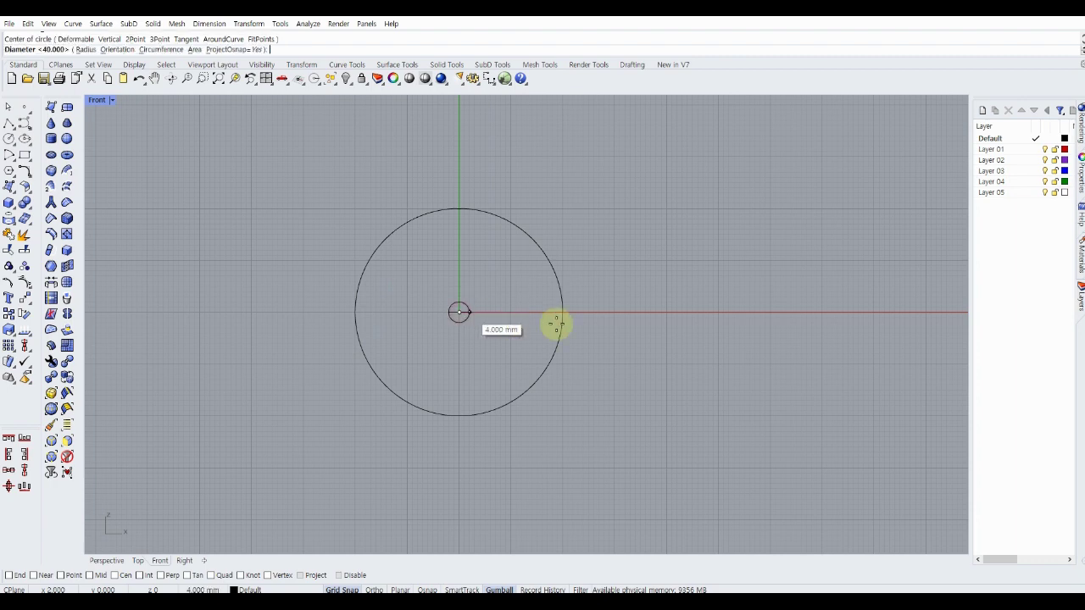
{"action": "scroll", "coordinate": [584, 310], "scroll_direction": "up", "scroll_amount": 2}
{"action": "scroll", "coordinate": [577, 311], "scroll_direction": "up", "scroll_amount": 1}
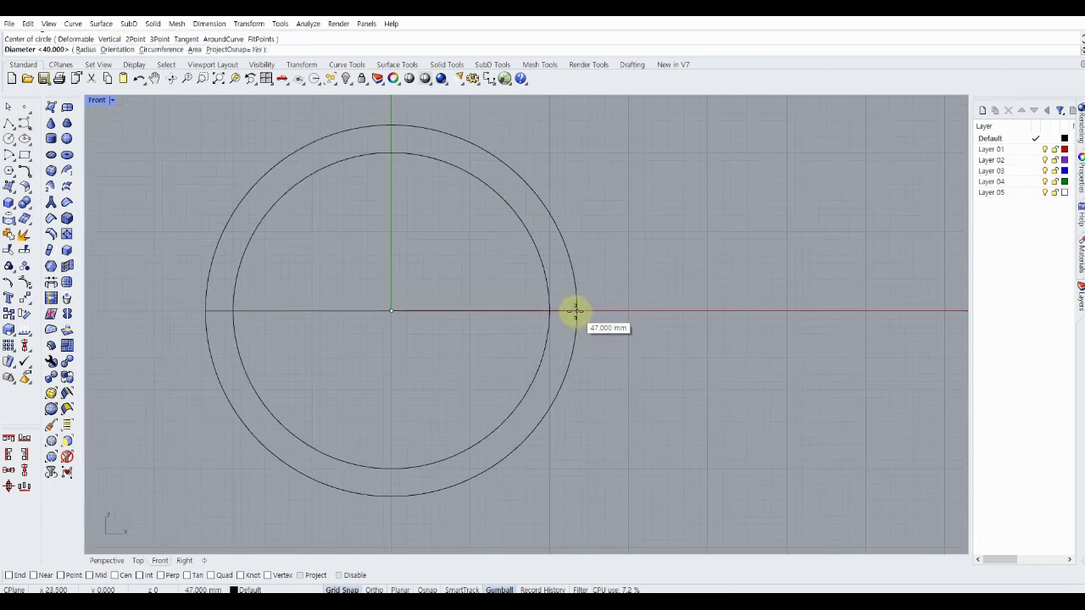
{"action": "left_click", "coordinate": [575, 310]}
{"action": "scroll", "coordinate": [508, 314], "scroll_direction": "down", "scroll_amount": 2}
{"action": "right_click_drag", "start_coordinate": [491, 312], "coordinate": [470, 334]}
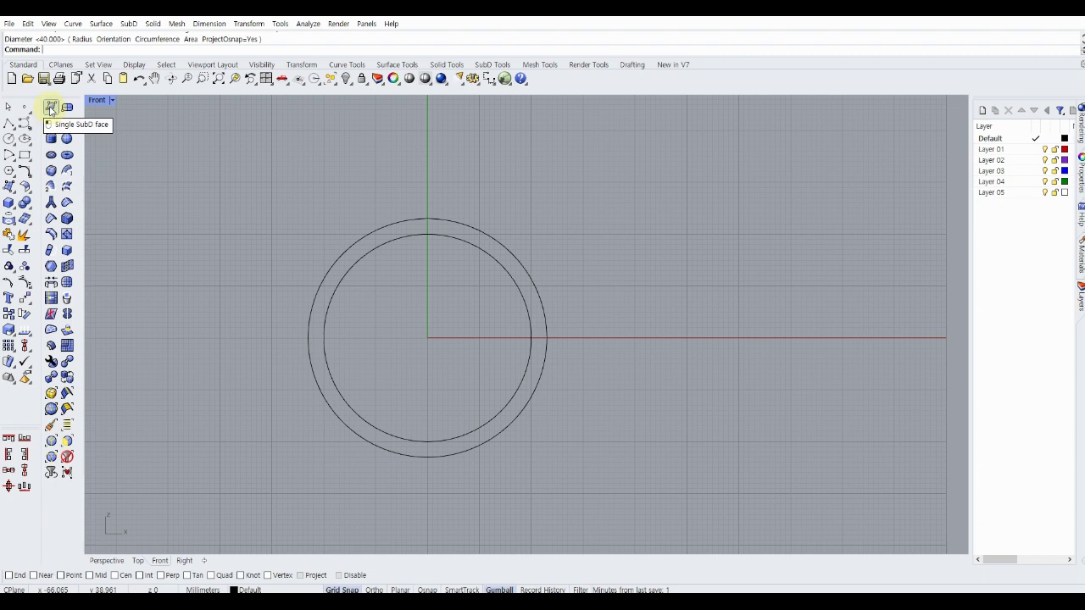
Step: Create a single square SubD face left of the circles from four corner points
{"action": "left_click", "coordinate": [51, 107]}
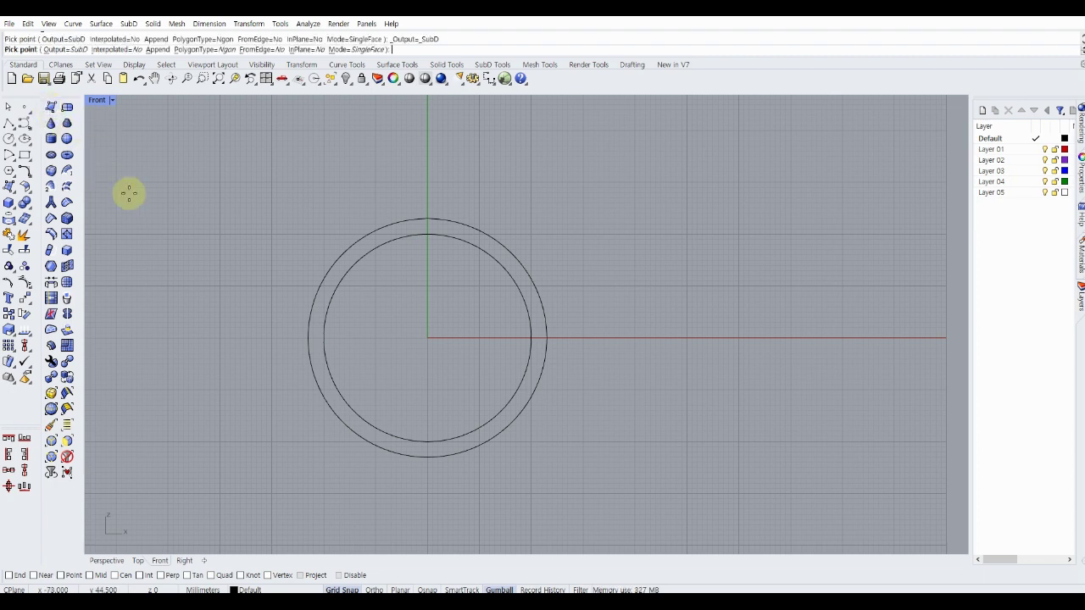
{"action": "left_click", "coordinate": [221, 234]}
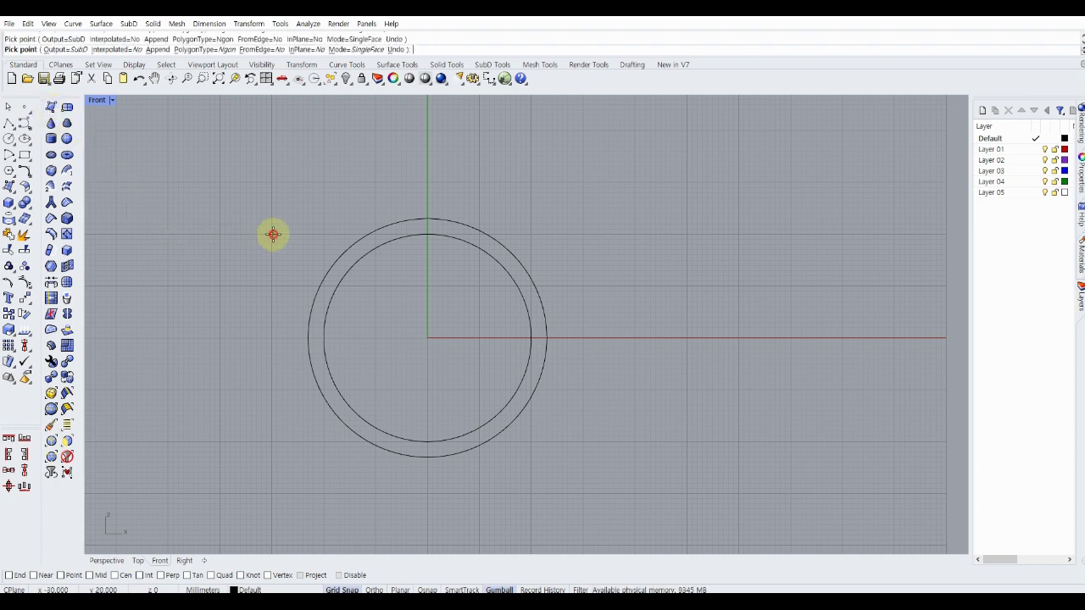
{"action": "left_click", "coordinate": [273, 235]}
{"action": "left_click", "coordinate": [271, 286]}
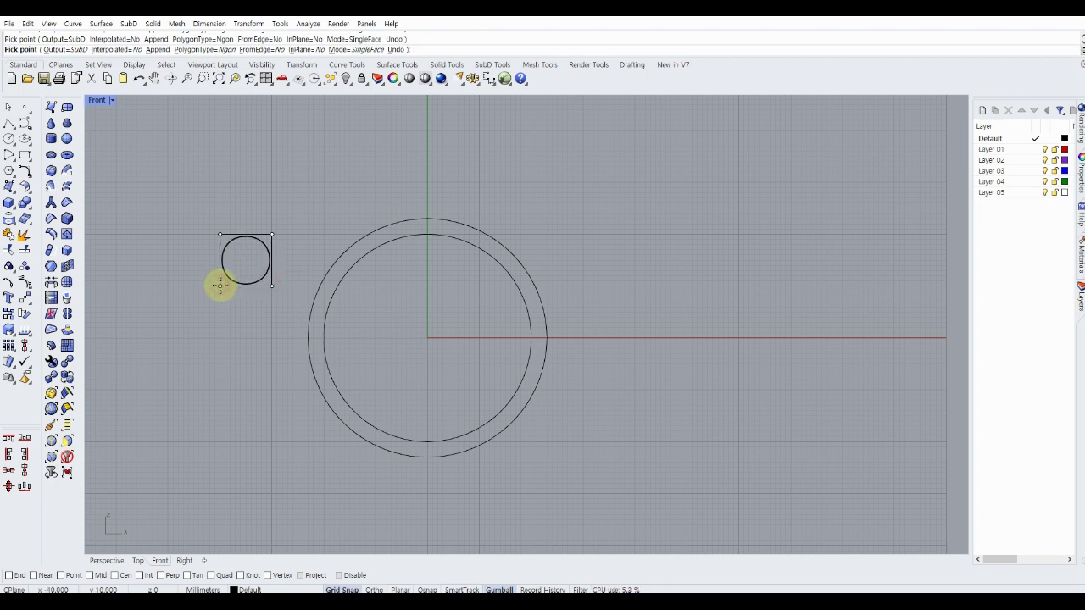
{"action": "left_click", "coordinate": [221, 286]}
{"action": "key", "text": "Return"}
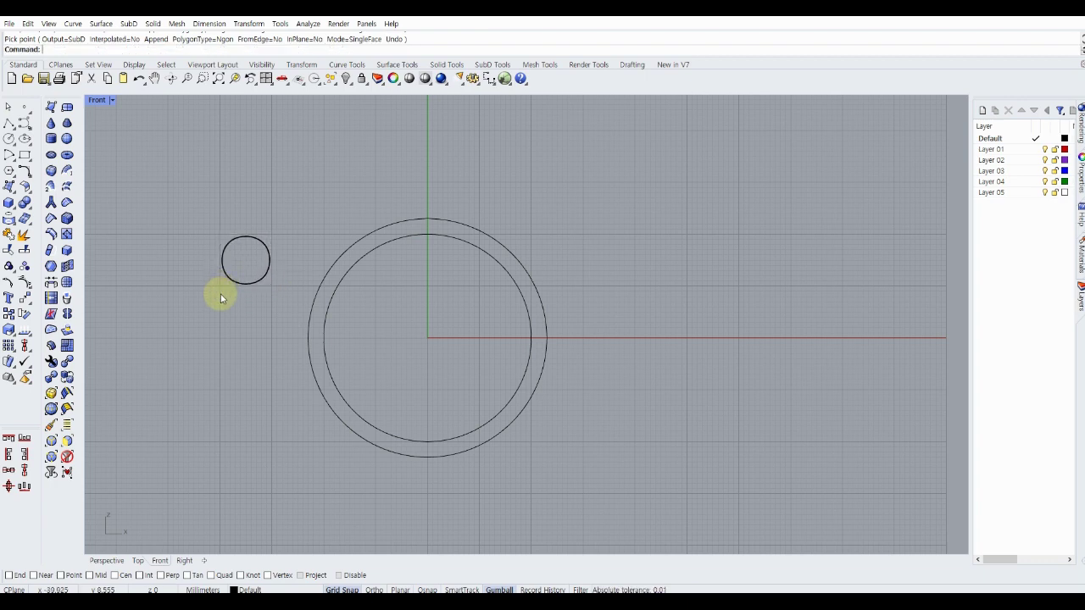
Step: In flat display, pull the top-left and top-right vertices outward, then return to smooth display
{"action": "key", "text": "Tab"}
{"action": "key", "text": "Tab"}
{"action": "key", "text": "Tab"}
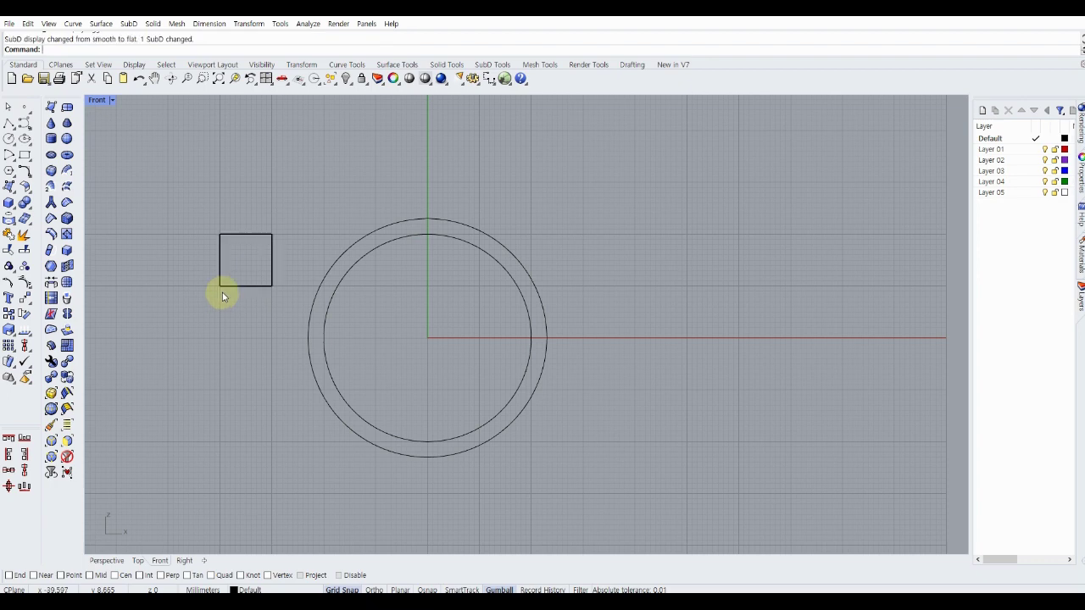
{"action": "left_click", "coordinate": [221, 236], "text": "ctrl+shift"}
{"action": "left_click_drag", "start_coordinate": [243, 210], "coordinate": [211, 182]}
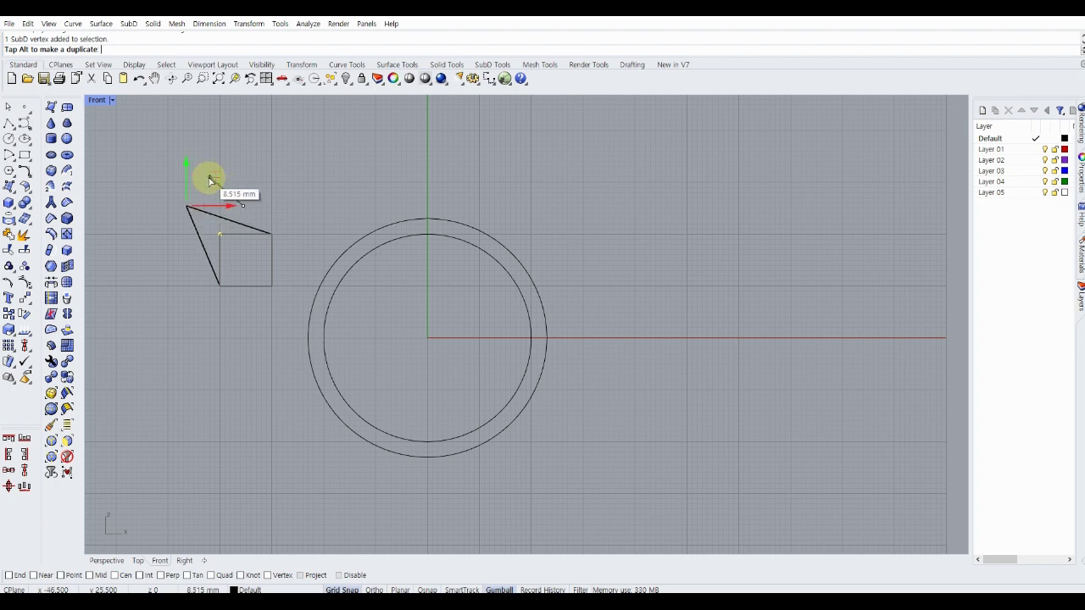
{"action": "left_click", "coordinate": [273, 234], "text": "ctrl+shift"}
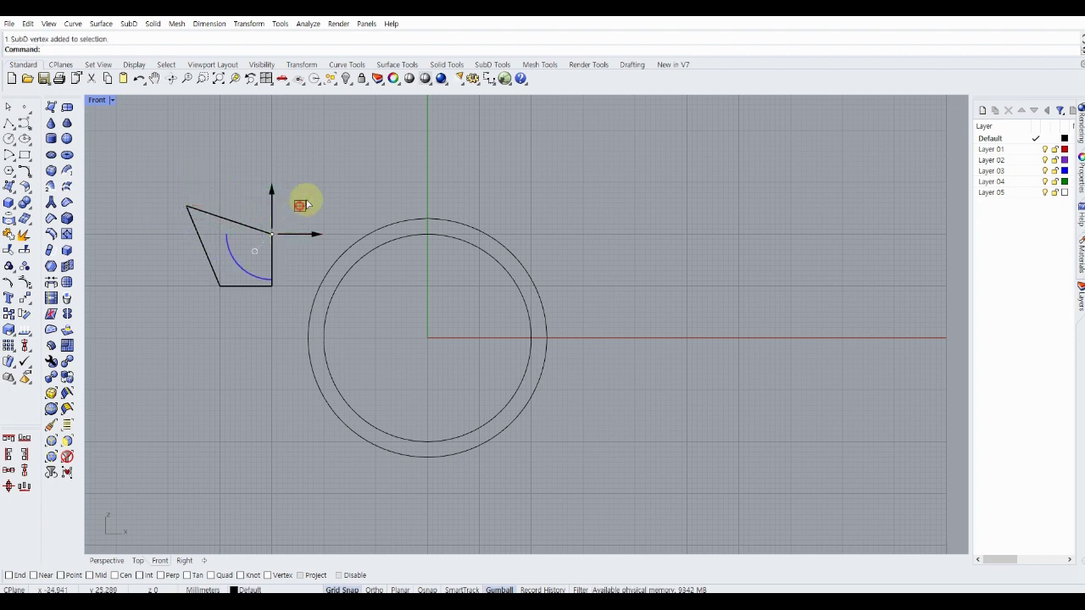
{"action": "left_click_drag", "start_coordinate": [301, 205], "coordinate": [332, 164]}
{"action": "key", "text": "Tab"}
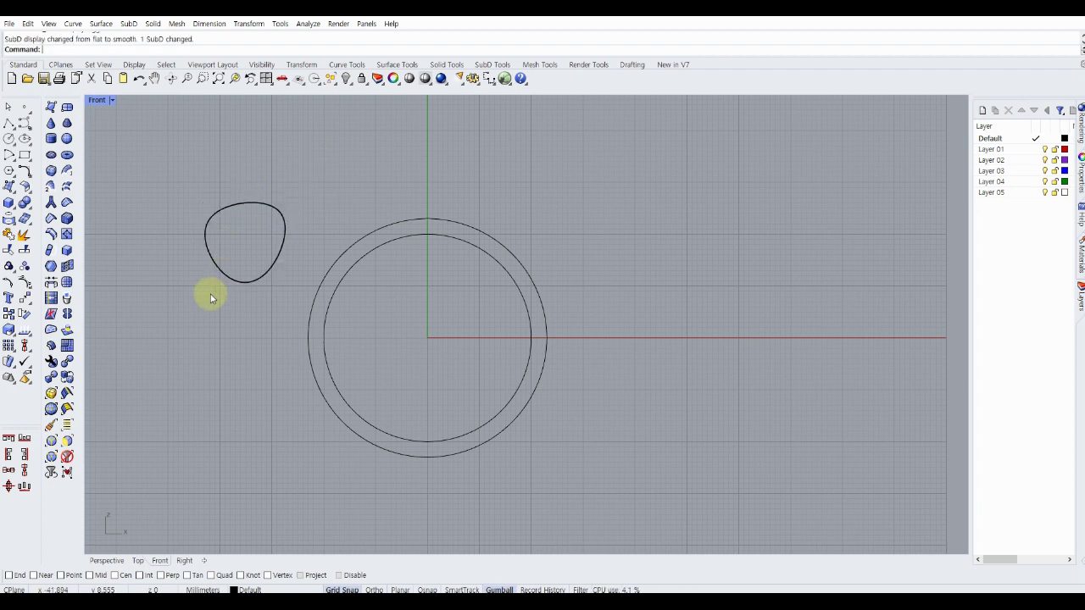
{"action": "left_click", "coordinate": [222, 212]}
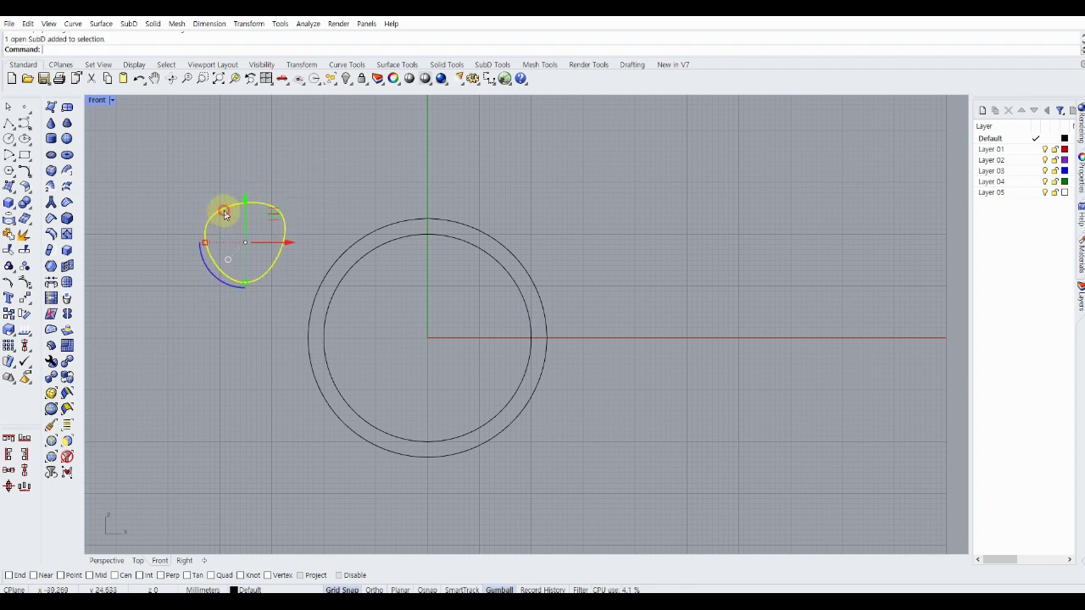
{"action": "key", "text": "Tab"}
{"action": "key", "text": "Escape"}
{"action": "key", "text": "Tab"}
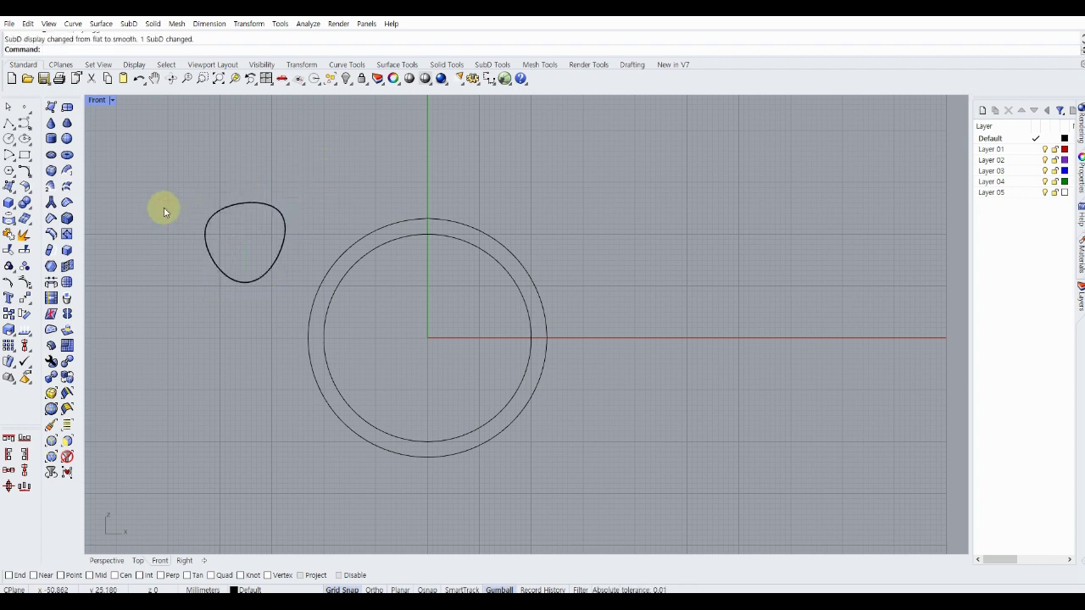
Step: Create a single-face SubD plane at the upper right
{"action": "left_click", "coordinate": [74, 111]}
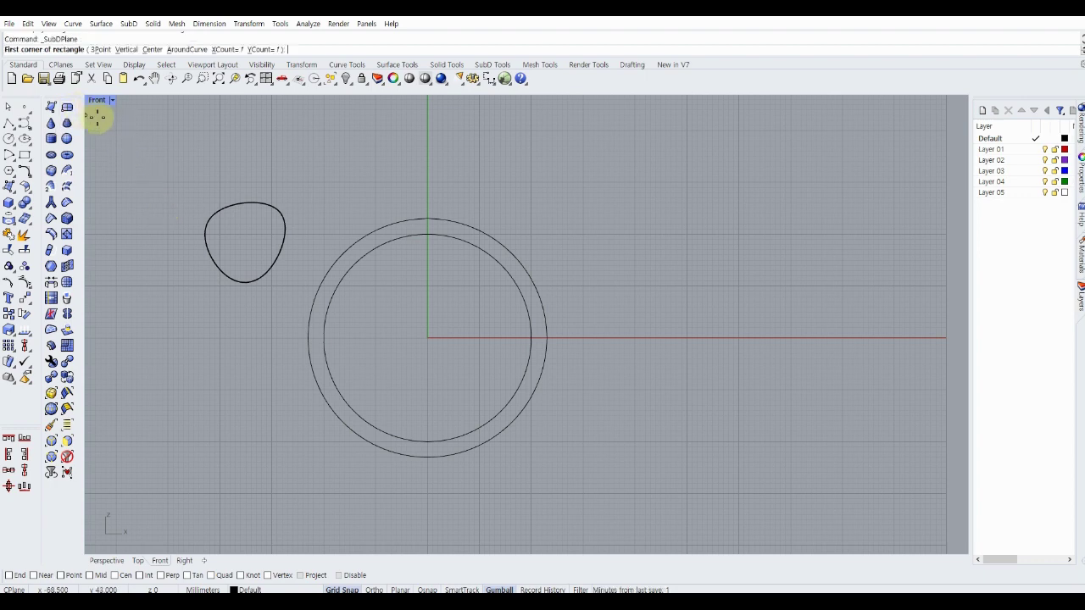
{"action": "left_click", "coordinate": [555, 138]}
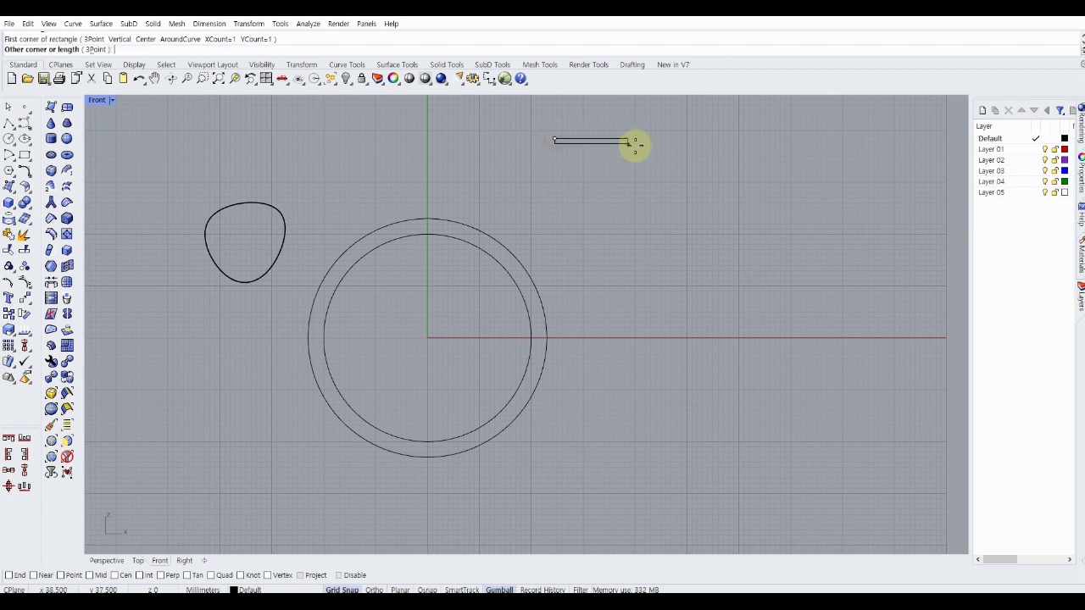
{"action": "left_click", "coordinate": [691, 237]}
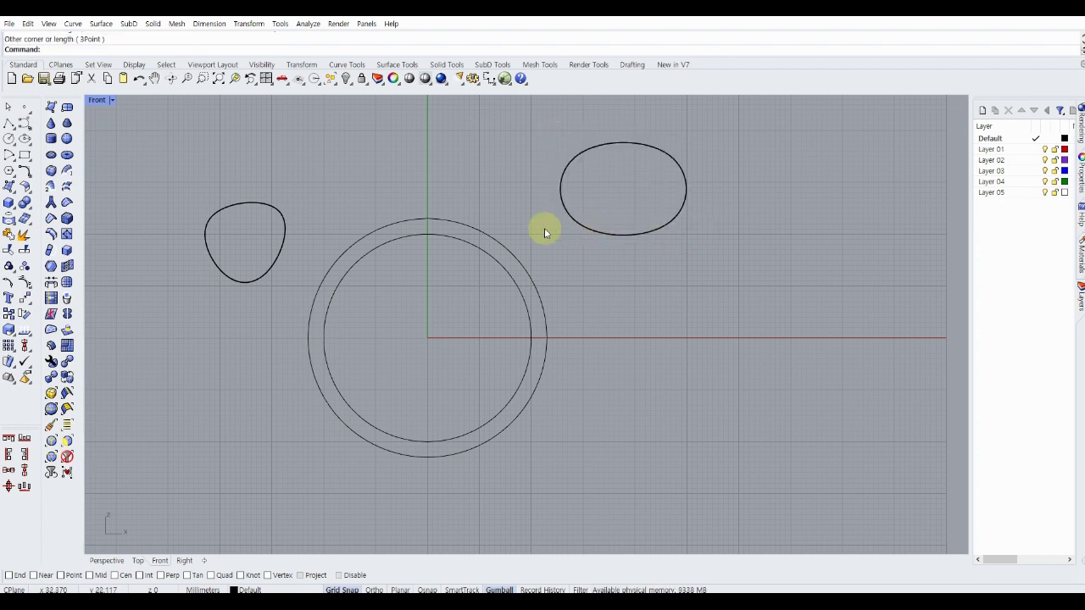
Step: Create a second SubD plane with XCount 2 and YCount 3
{"action": "key", "text": "Return"}
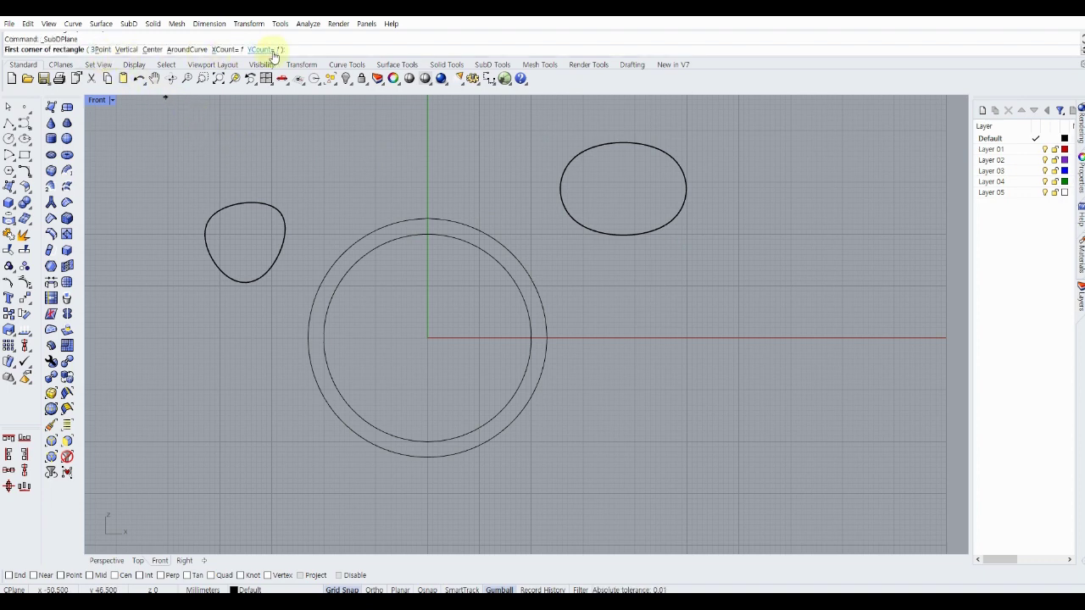
{"action": "left_click", "coordinate": [226, 50]}
{"action": "type", "text": "2"}
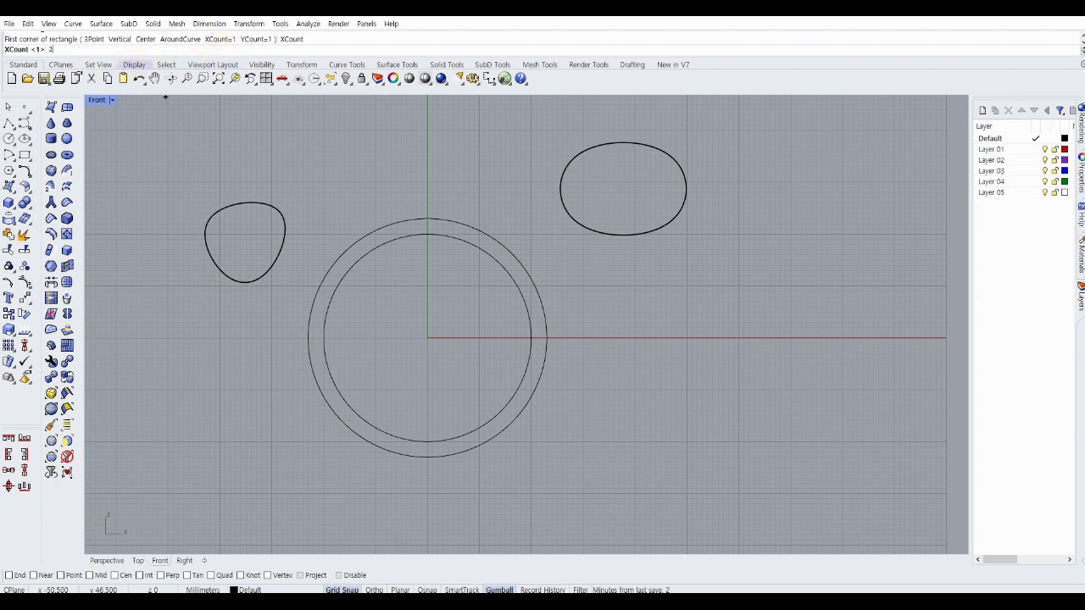
{"action": "key", "text": "Return"}
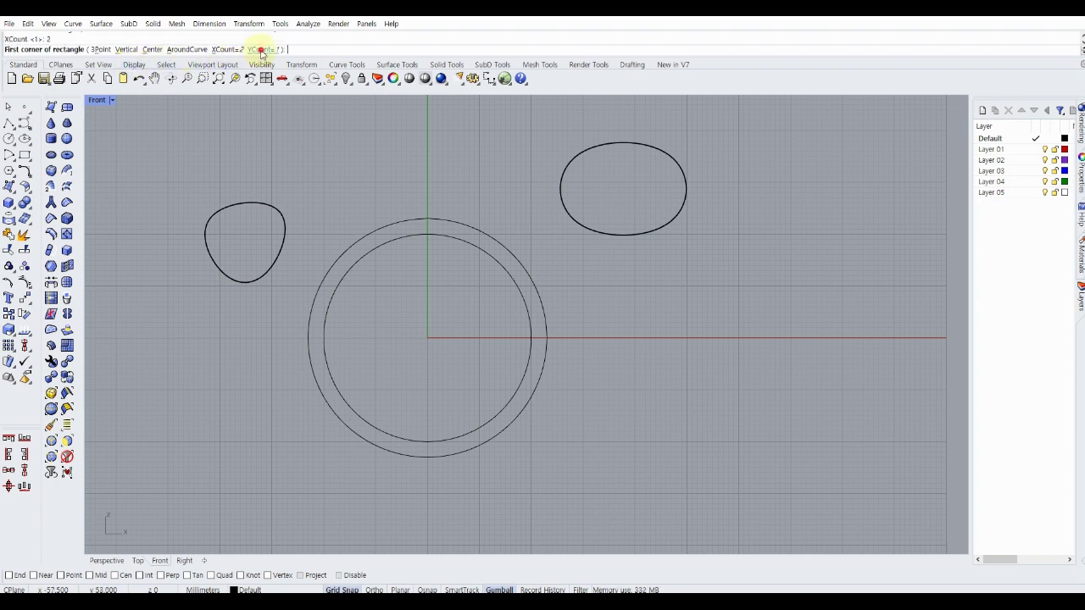
{"action": "left_click", "coordinate": [261, 50]}
{"action": "type", "text": "3"}
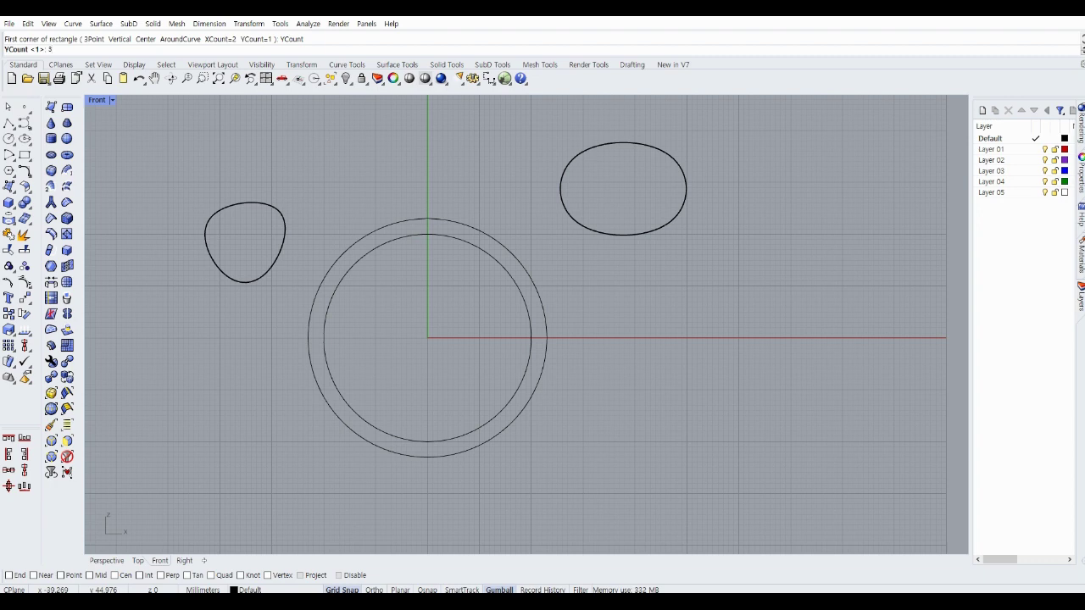
{"action": "key", "text": "Return"}
{"action": "left_click", "coordinate": [331, 135]}
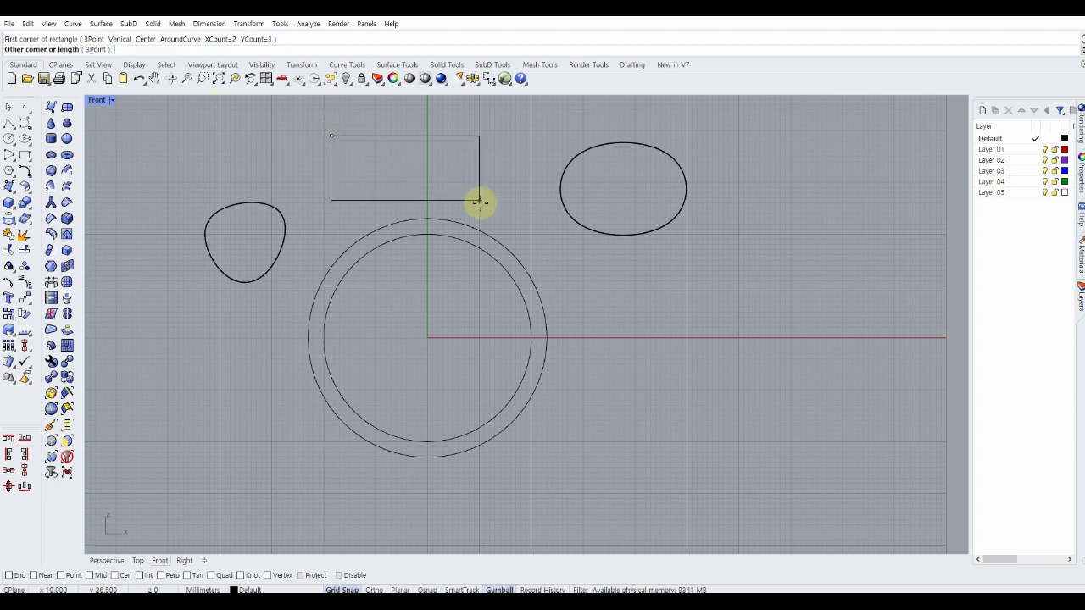
{"action": "left_click", "coordinate": [503, 289]}
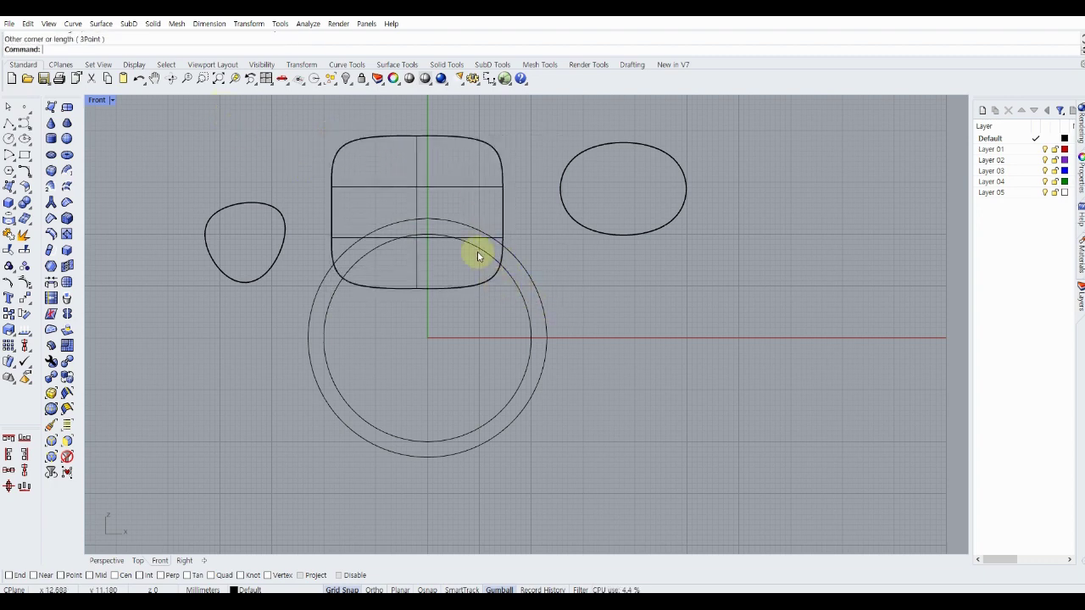
Step: Move the 2×3 SubD plane down and right of the rings, then compare flat and smooth display
{"action": "left_click", "coordinate": [450, 183]}
{"action": "mouse_move", "coordinate": [449, 181]}
{"action": "left_mouse_down"}
{"action": "mouse_move", "coordinate": [621, 303]}
{"action": "mouse_move", "coordinate": [726, 248]}
{"action": "left_mouse_up"}
{"action": "left_click", "coordinate": [738, 236]}
{"action": "key", "text": "Tab"}
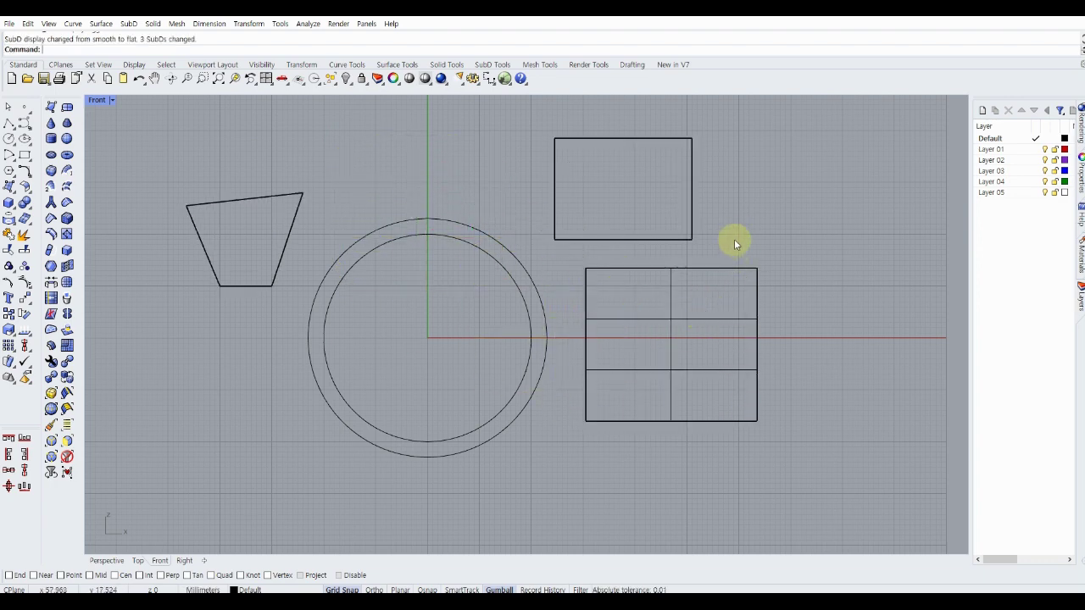
{"action": "key", "text": "Tab"}
{"action": "key", "text": "Tab"}
{"action": "key", "text": "Tab"}
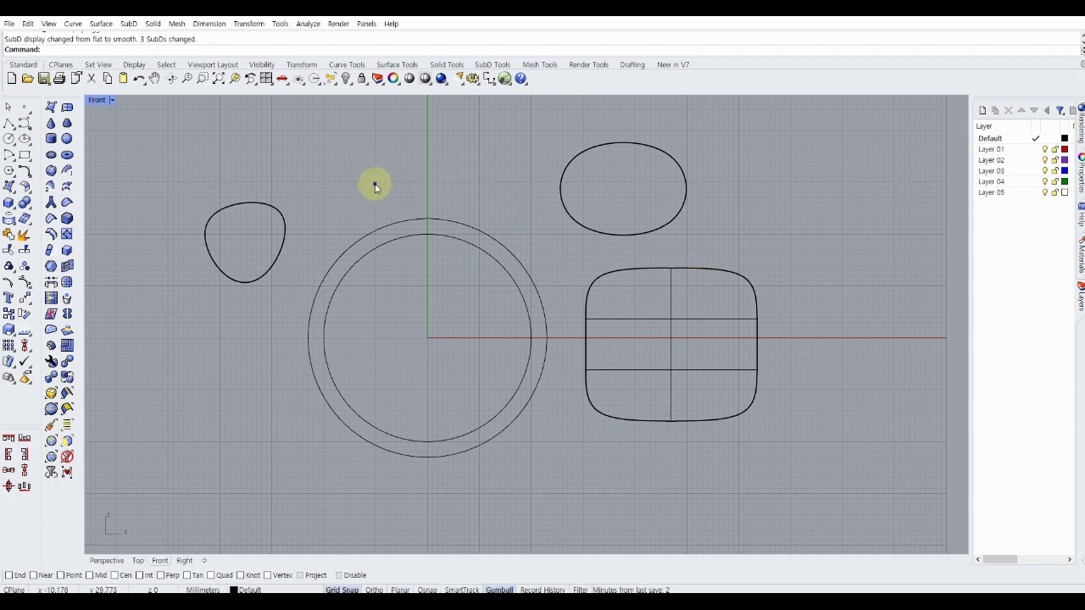
{"action": "mouse_move", "coordinate": [374, 177]}
{"action": "right_mouse_down"}
{"action": "mouse_move", "coordinate": [368, 193]}
{"action": "mouse_move", "coordinate": [363, 159]}
{"action": "right_mouse_up"}
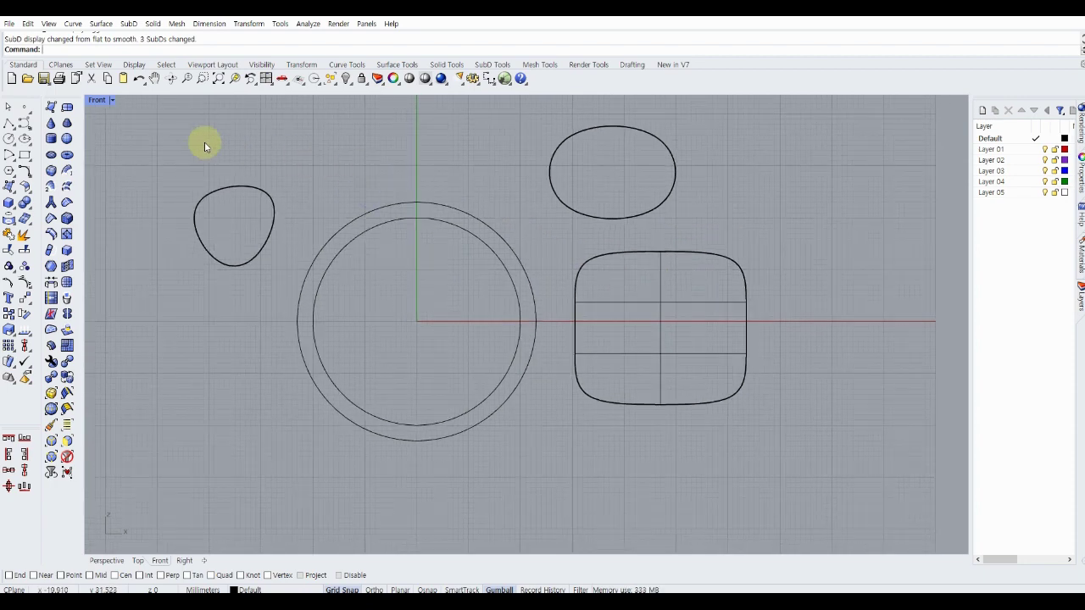
Step: Draw a SubD cone below the blob left of the rings, finishing its tip in four-view layout
{"action": "left_click", "coordinate": [51, 126]}
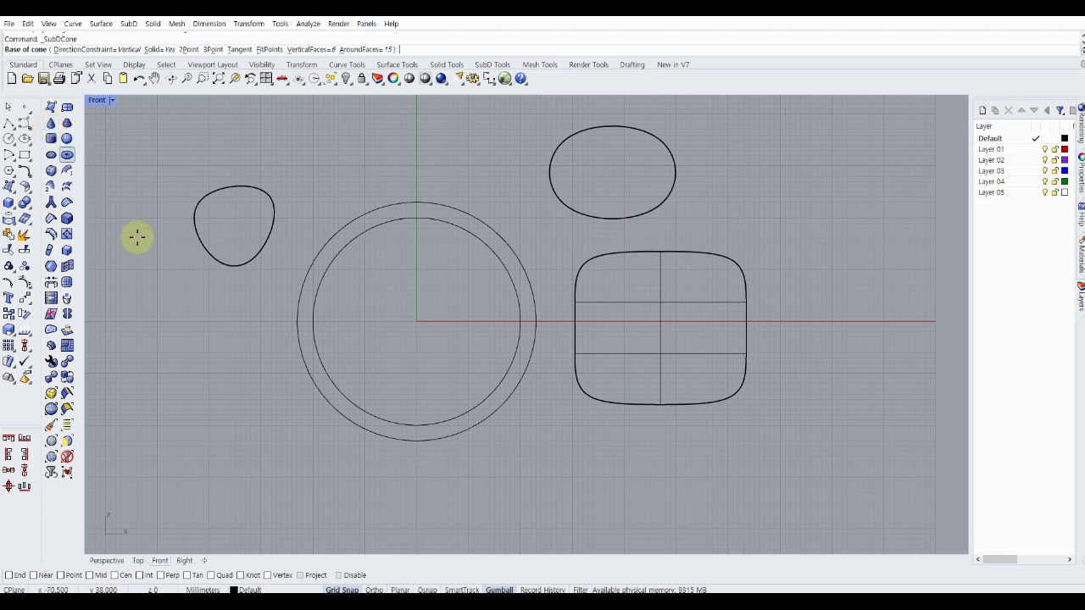
{"action": "left_click", "coordinate": [217, 373]}
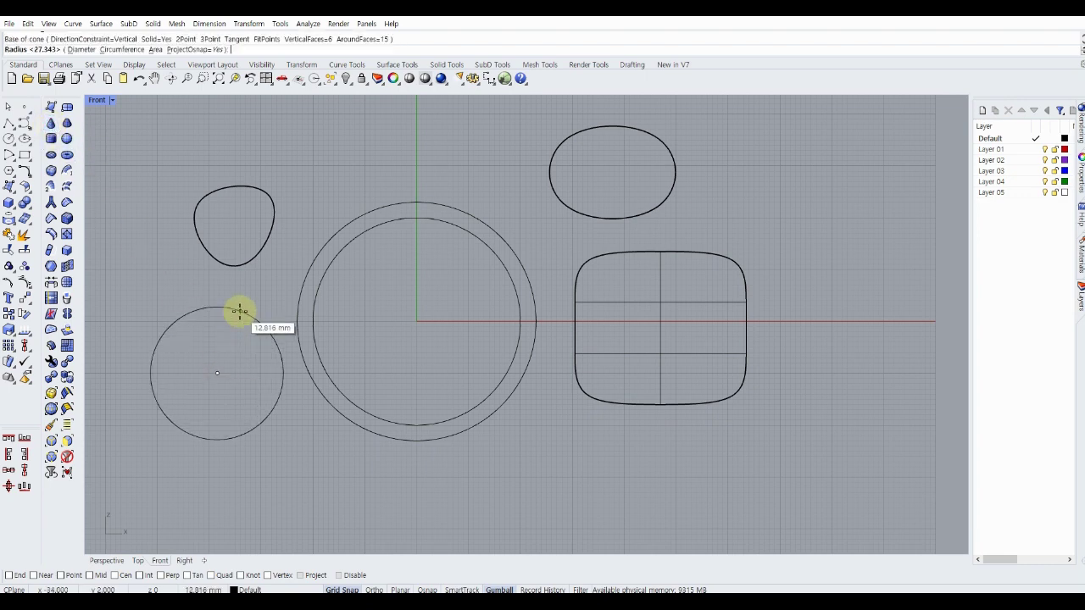
{"action": "left_click", "coordinate": [239, 311]}
{"action": "double_click", "coordinate": [96, 101]}
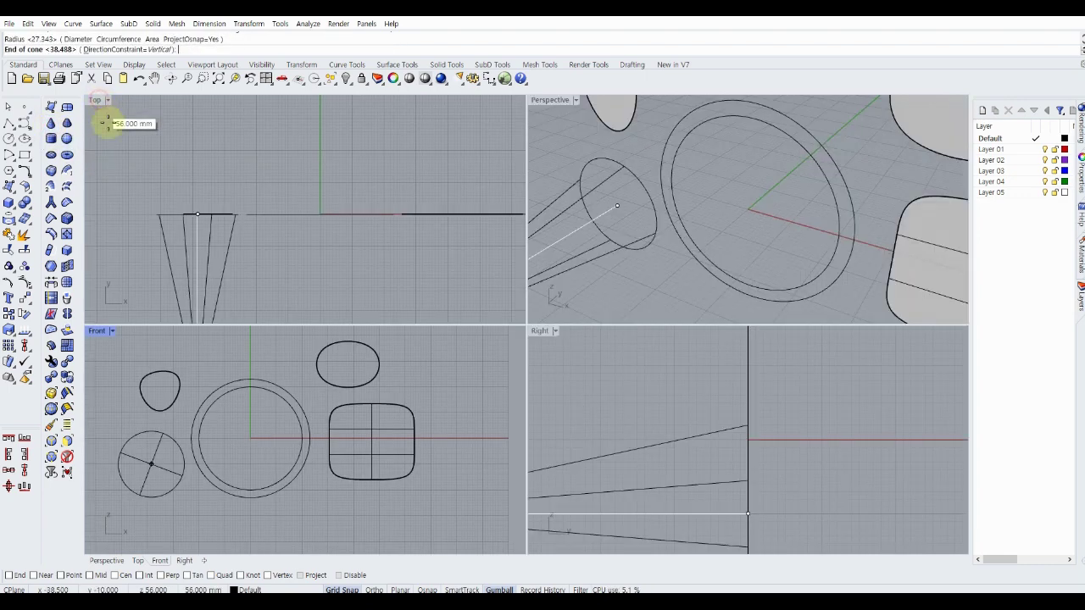
{"action": "right_click_drag", "start_coordinate": [192, 178], "coordinate": [194, 228]}
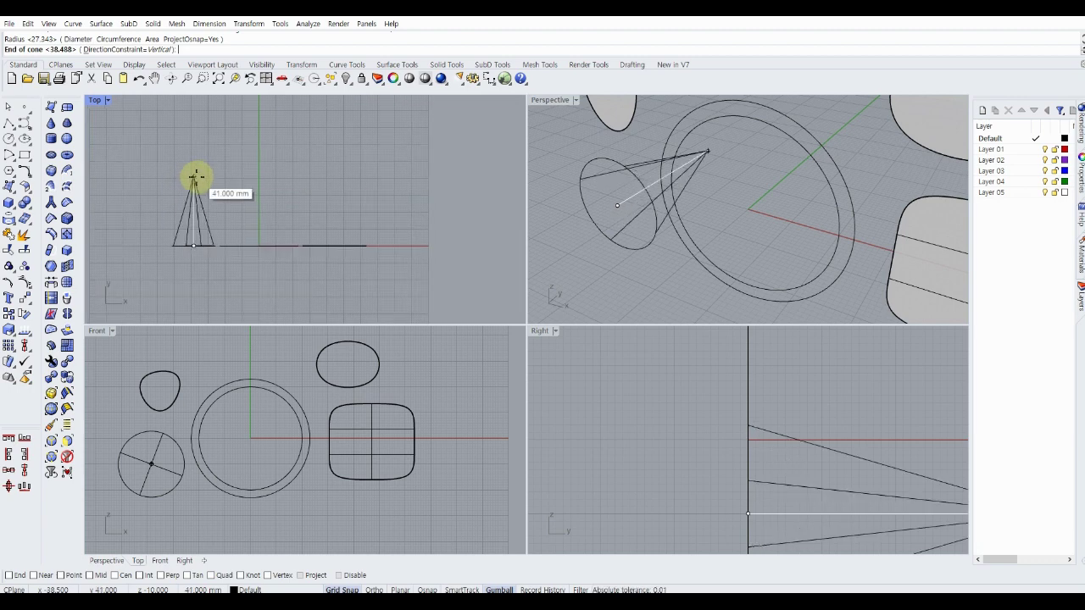
{"action": "left_click", "coordinate": [195, 201]}
{"action": "right_click_drag", "start_coordinate": [689, 263], "coordinate": [755, 241]}
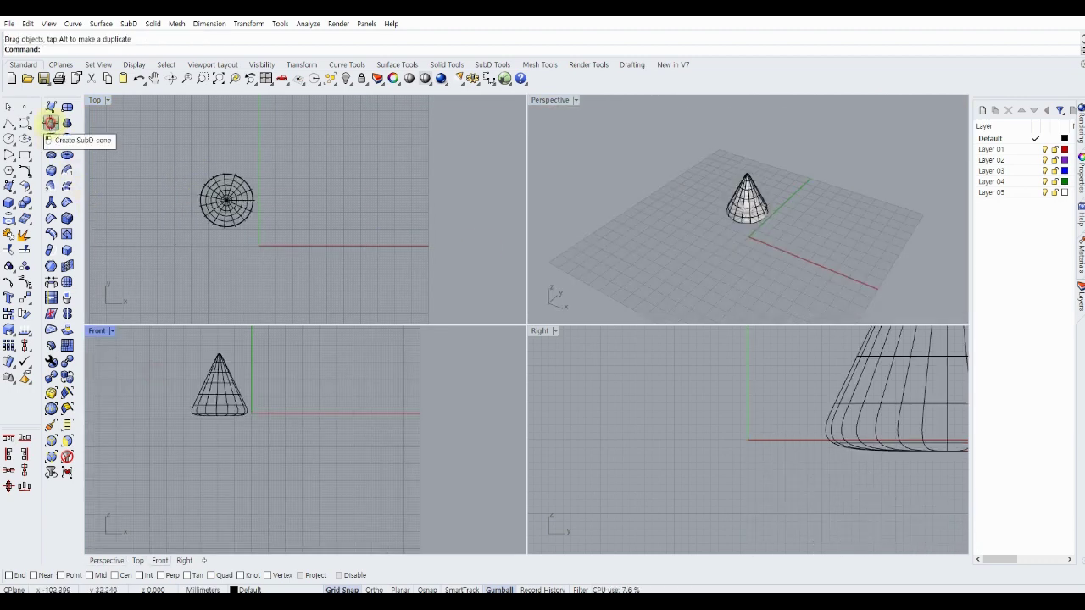
Step: Draw a second SubD cone with 2 vertical faces and 8 around faces
{"action": "left_click", "coordinate": [51, 125]}
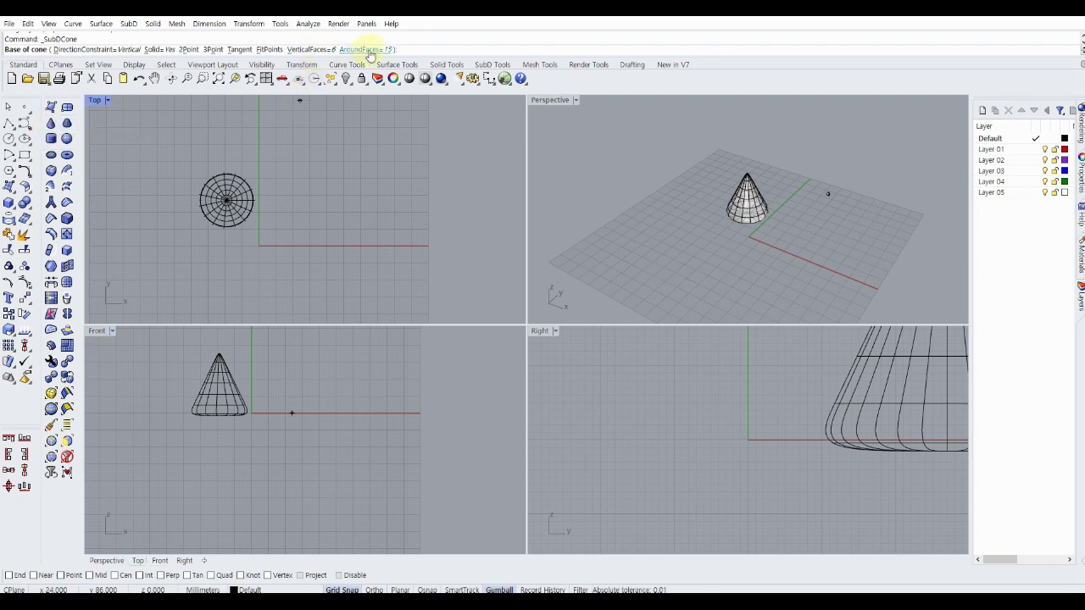
{"action": "left_click", "coordinate": [311, 49]}
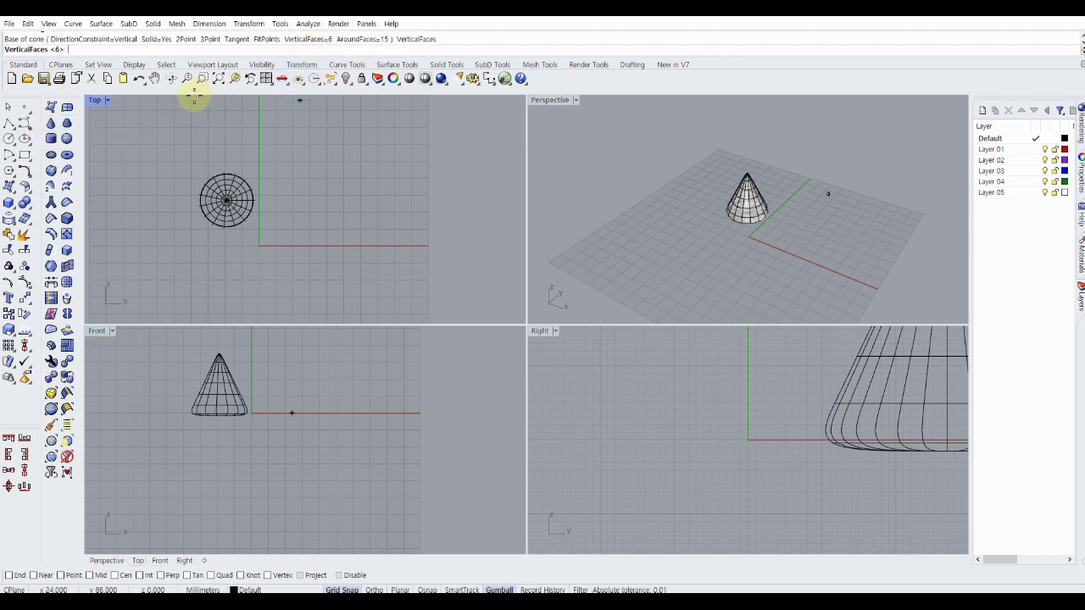
{"action": "type", "text": "2"}
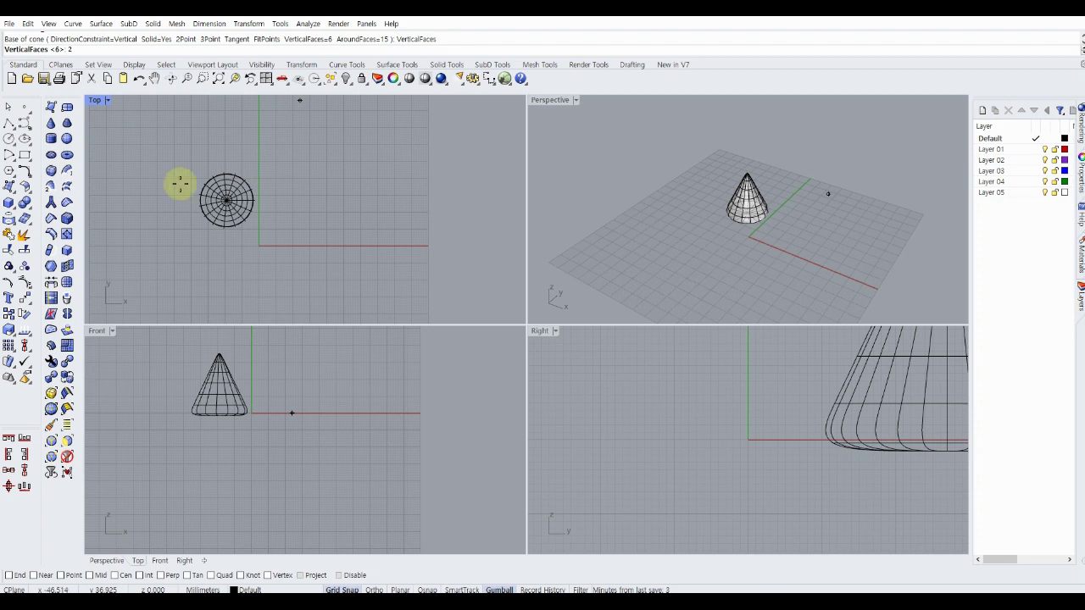
{"action": "key", "text": "Return"}
{"action": "left_click", "coordinate": [381, 51]}
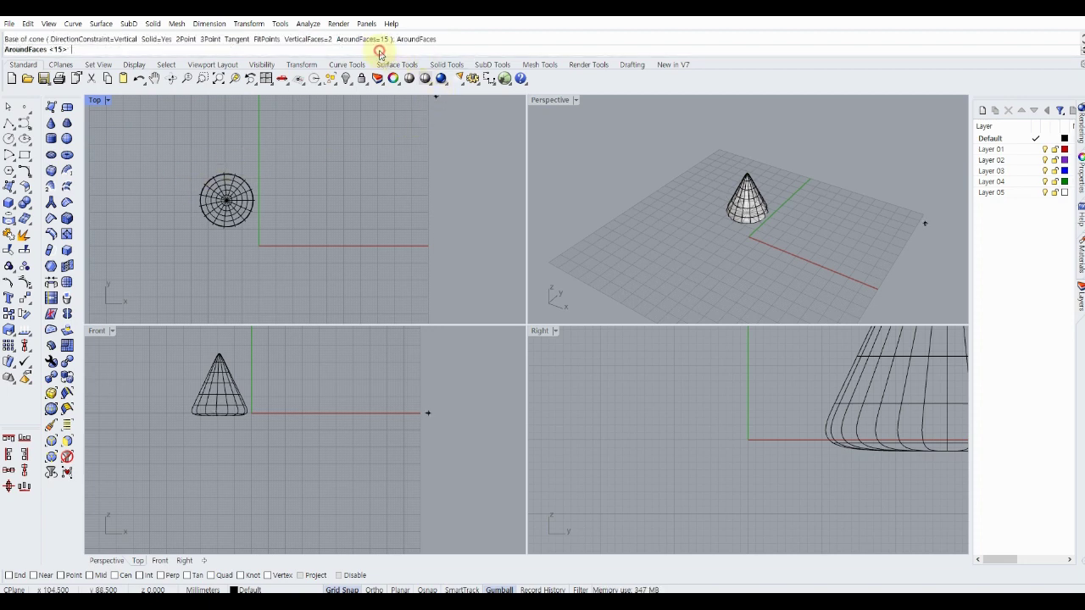
{"action": "type", "text": "8"}
{"action": "key", "text": "Return"}
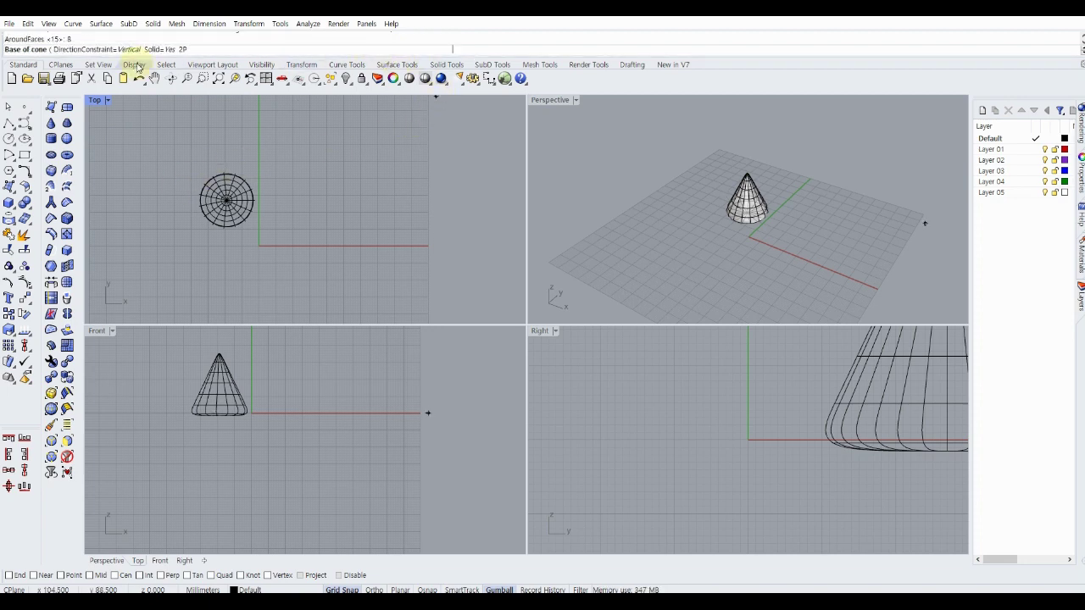
{"action": "left_click", "coordinate": [308, 199]}
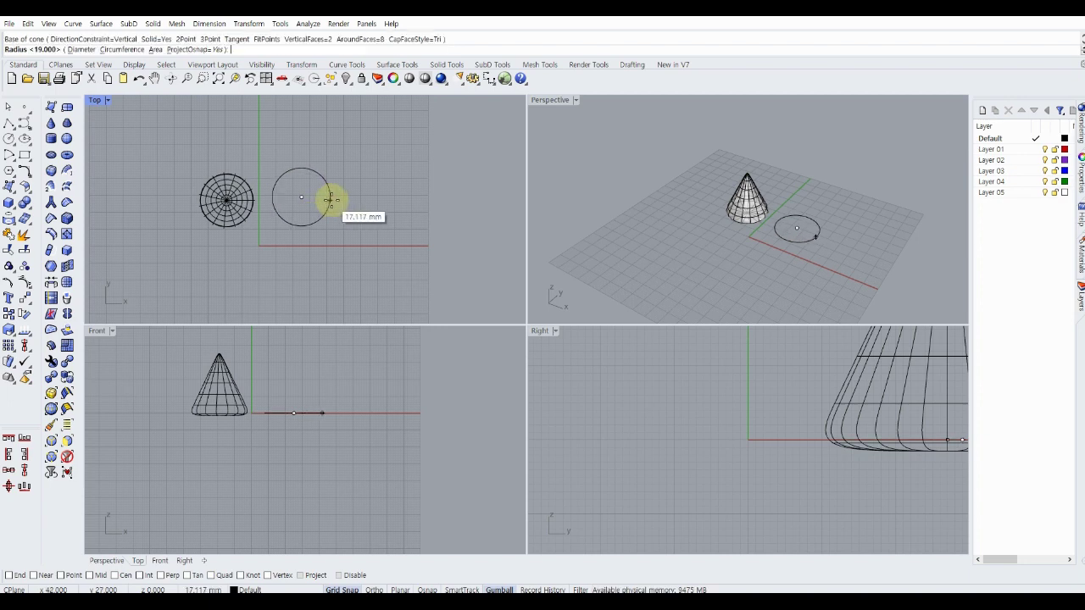
{"action": "left_click", "coordinate": [332, 198]}
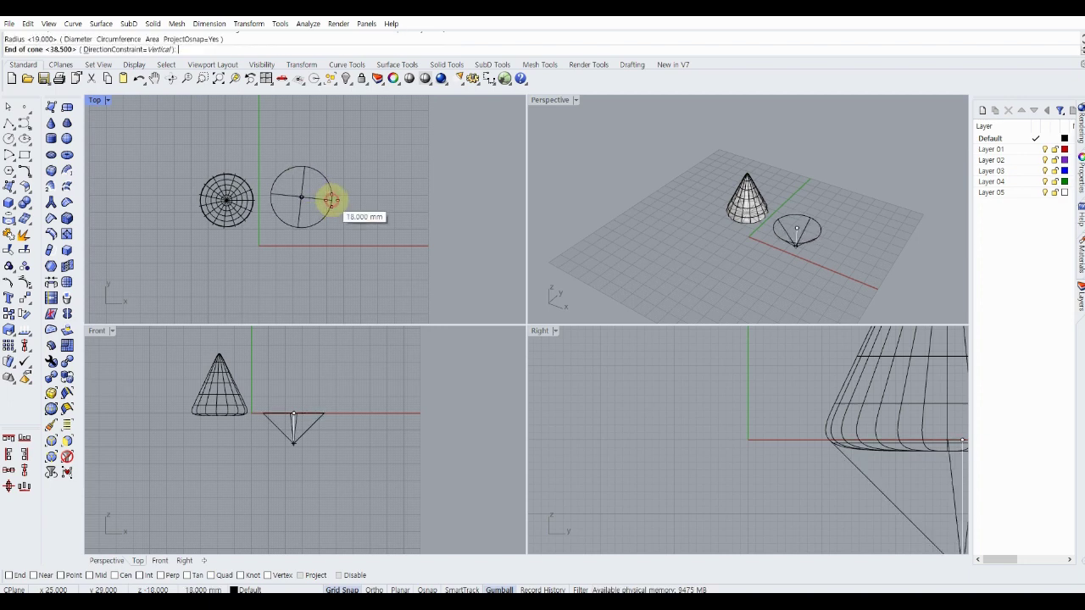
{"action": "left_click", "coordinate": [290, 356]}
Step: Compare both cones in flat and smooth display, then window-select and delete them
{"action": "mouse_move", "coordinate": [788, 249]}
{"action": "right_mouse_down"}
{"action": "mouse_move", "coordinate": [860, 228]}
{"action": "mouse_move", "coordinate": [762, 225]}
{"action": "right_mouse_up"}
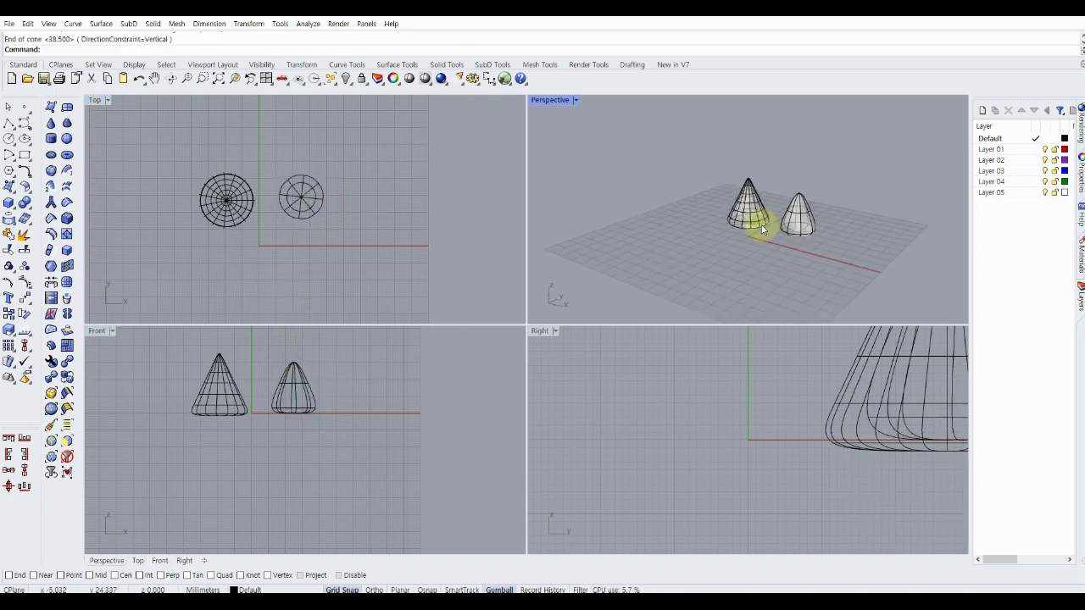
{"action": "scroll", "coordinate": [761, 225], "scroll_direction": "up", "scroll_amount": 3}
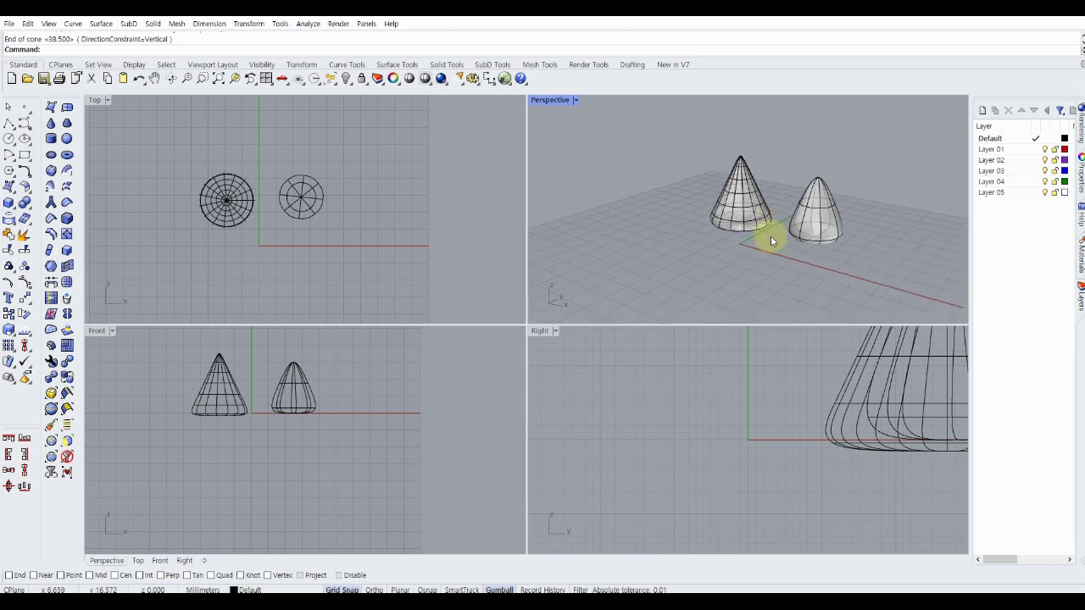
{"action": "scroll", "coordinate": [727, 252], "scroll_direction": "up", "scroll_amount": 2}
{"action": "scroll", "coordinate": [727, 252], "scroll_direction": "up", "scroll_amount": 2}
{"action": "key", "text": "Tab"}
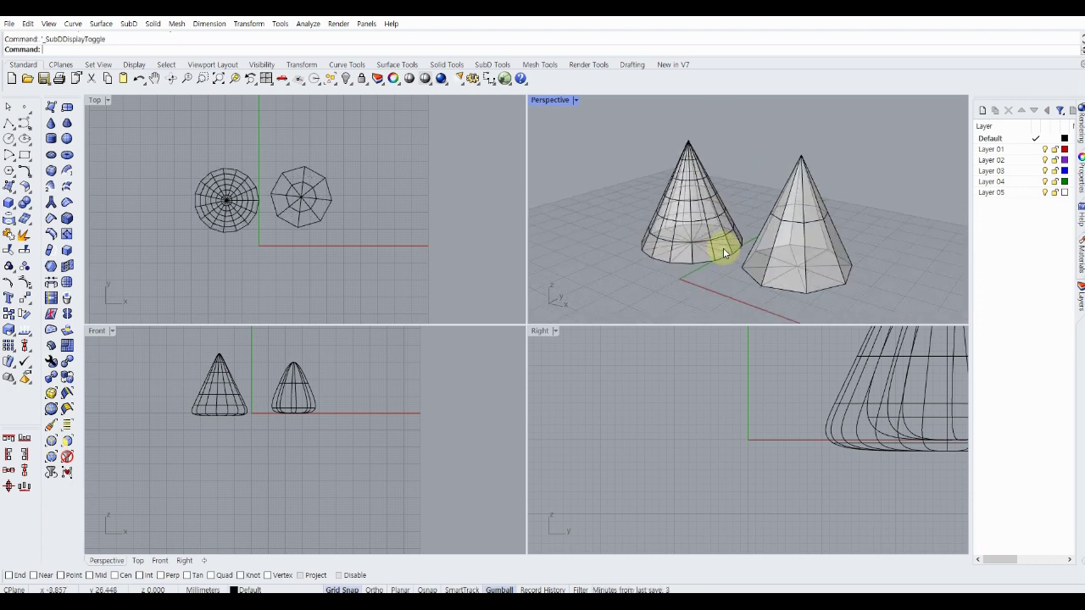
{"action": "scroll", "coordinate": [720, 250], "scroll_direction": "down", "scroll_amount": 2}
{"action": "mouse_move", "coordinate": [719, 249]}
{"action": "right_mouse_down"}
{"action": "mouse_move", "coordinate": [814, 234]}
{"action": "mouse_move", "coordinate": [695, 230]}
{"action": "mouse_move", "coordinate": [695, 249]}
{"action": "mouse_move", "coordinate": [734, 266]}
{"action": "mouse_move", "coordinate": [720, 247]}
{"action": "mouse_move", "coordinate": [700, 254]}
{"action": "mouse_move", "coordinate": [717, 271]}
{"action": "mouse_move", "coordinate": [753, 249]}
{"action": "mouse_move", "coordinate": [721, 237]}
{"action": "right_mouse_up"}
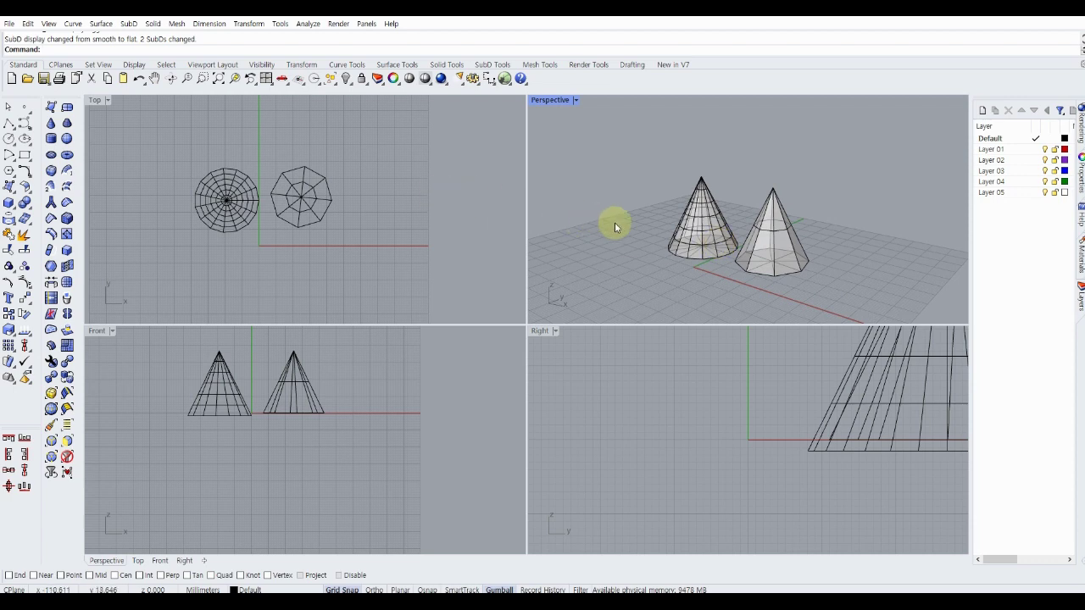
{"action": "key", "text": "Tab"}
{"action": "left_click_drag", "start_coordinate": [172, 141], "coordinate": [403, 281]}
{"action": "key", "text": "Delete"}
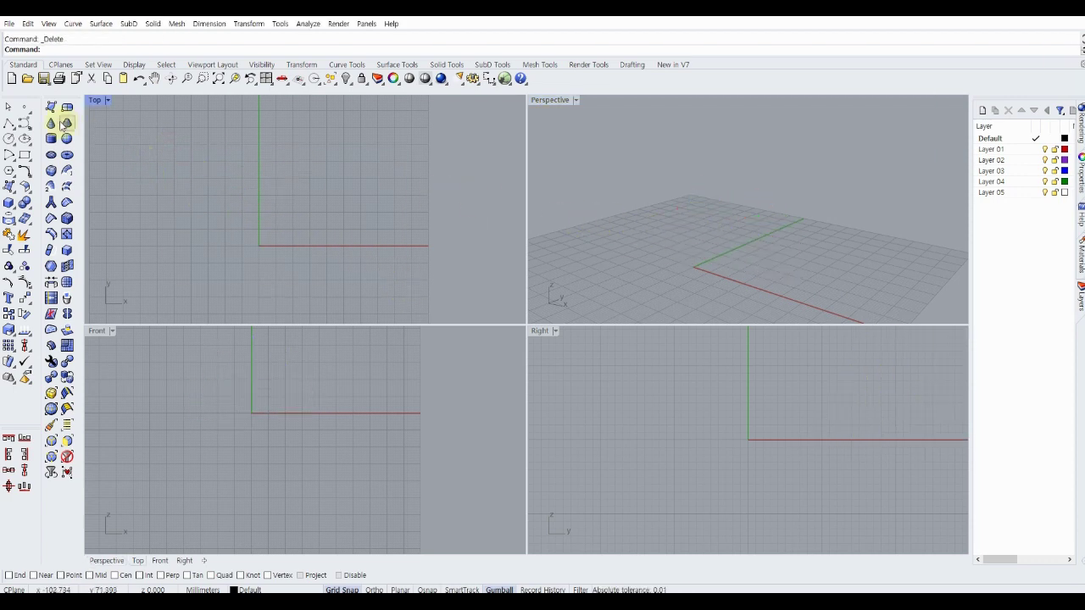
Step: Draw a tall tapered SubD truncated cone left of the origin
{"action": "left_click", "coordinate": [67, 124]}
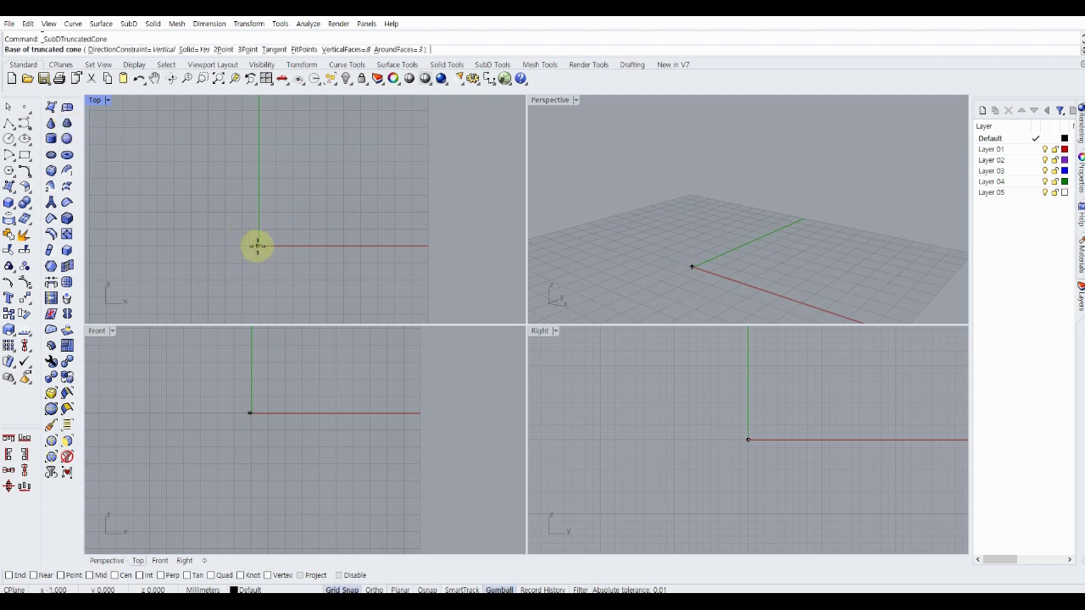
{"action": "left_click", "coordinate": [184, 217]}
{"action": "left_click", "coordinate": [233, 217]}
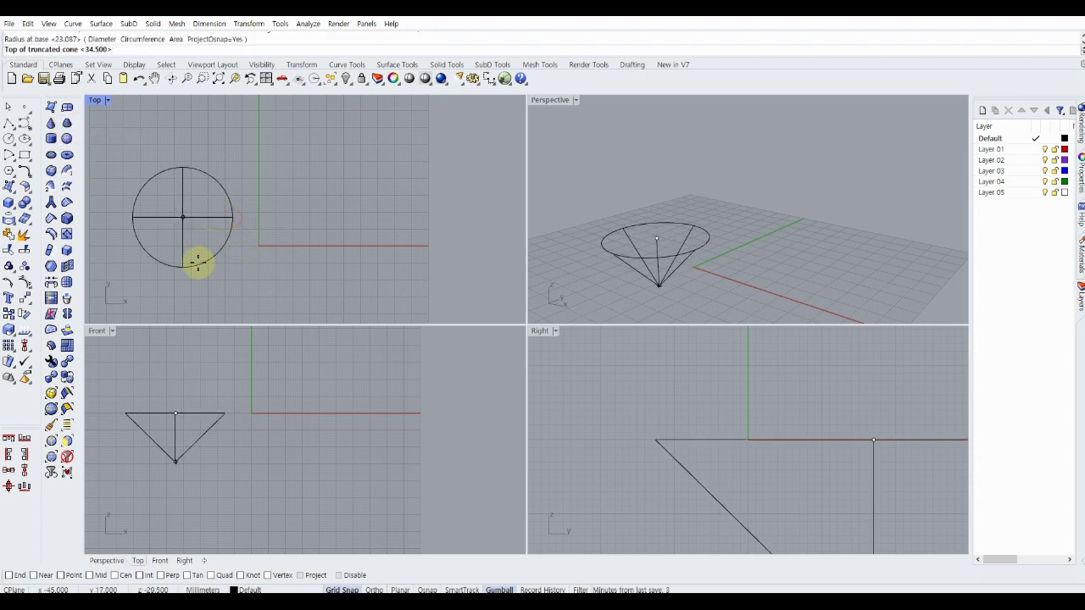
{"action": "scroll", "coordinate": [162, 380], "scroll_direction": "down", "scroll_amount": 3}
{"action": "right_click_drag", "start_coordinate": [164, 383], "coordinate": [198, 470]}
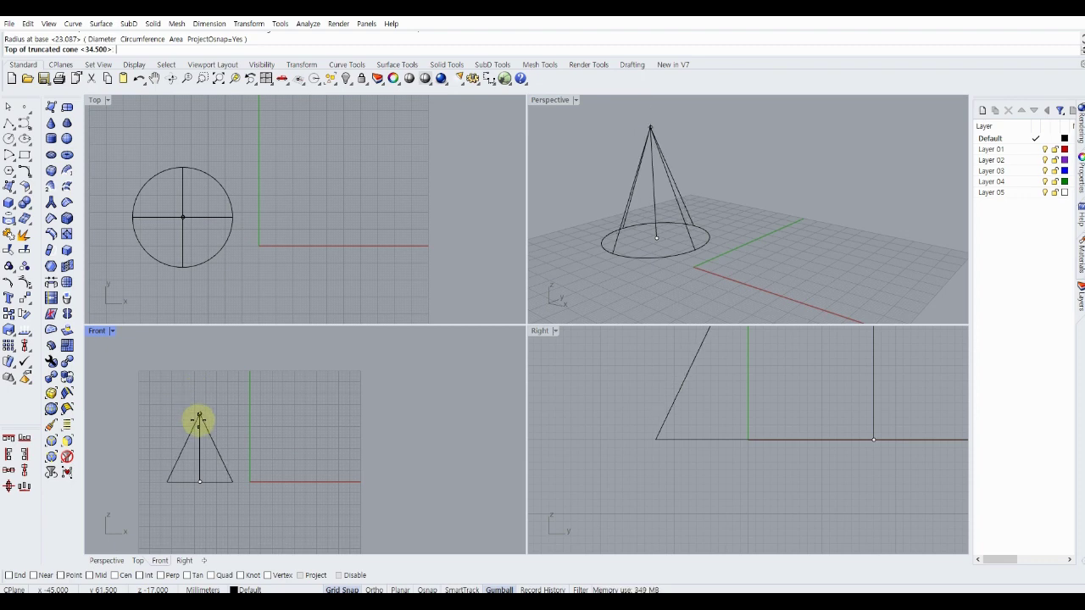
{"action": "left_click", "coordinate": [201, 422]}
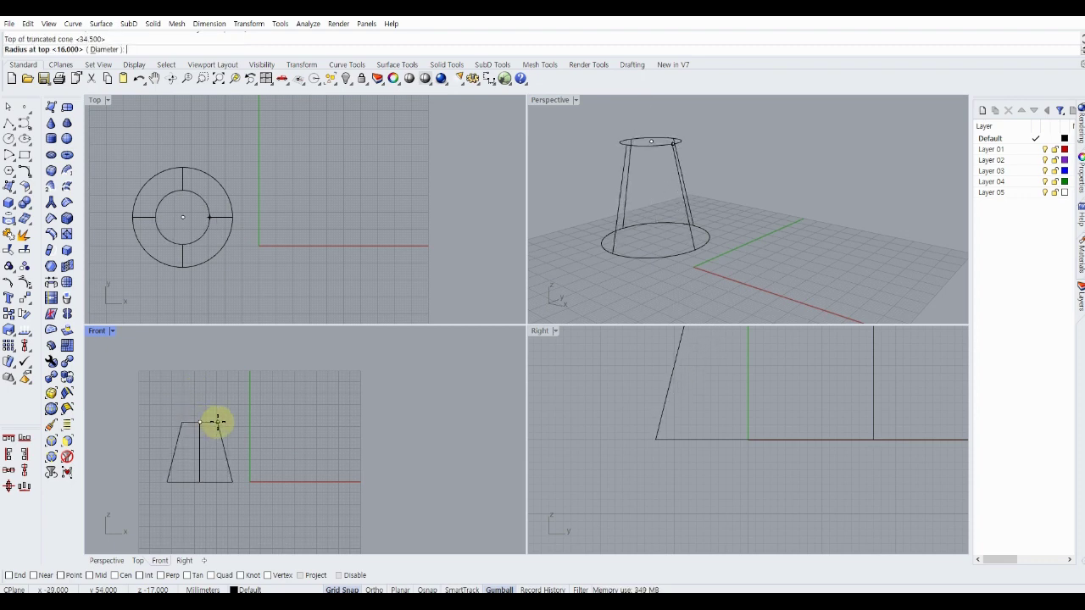
{"action": "left_click", "coordinate": [218, 421]}
{"action": "mouse_move", "coordinate": [745, 223]}
{"action": "right_mouse_down"}
{"action": "mouse_move", "coordinate": [770, 245]}
{"action": "mouse_move", "coordinate": [765, 235]}
{"action": "right_mouse_up"}
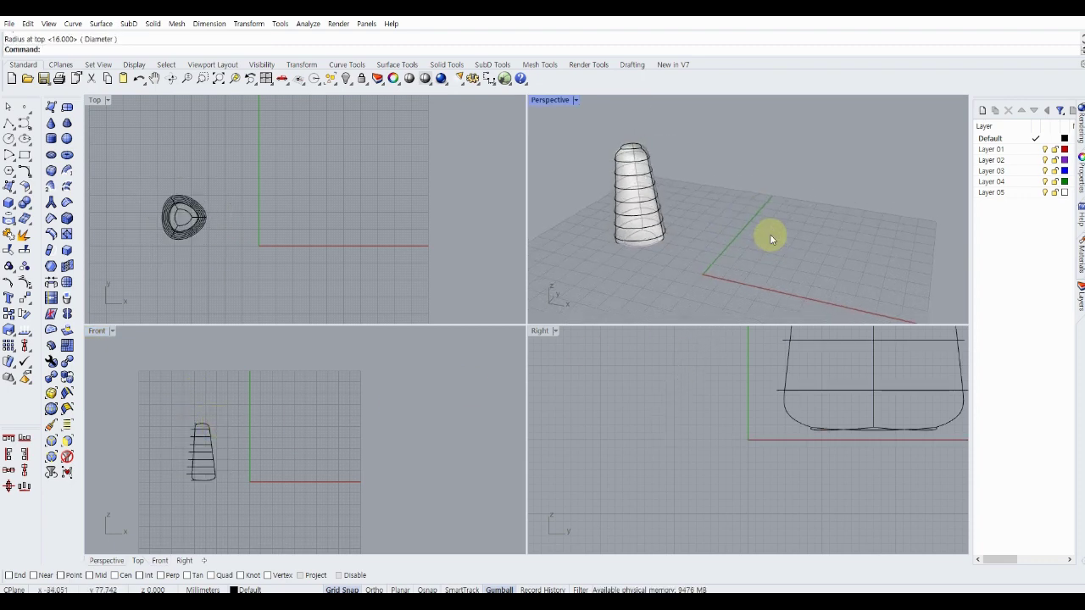
Step: Start another SubD truncated cone set to 5 vertical faces and 8 around faces
{"action": "left_click", "coordinate": [68, 124]}
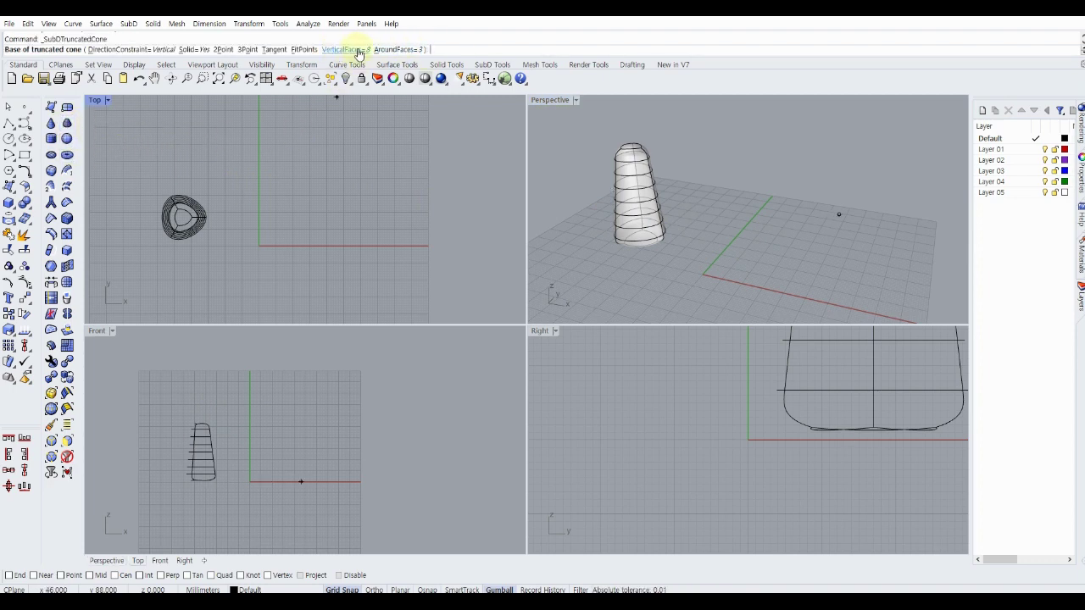
{"action": "left_click", "coordinate": [341, 50]}
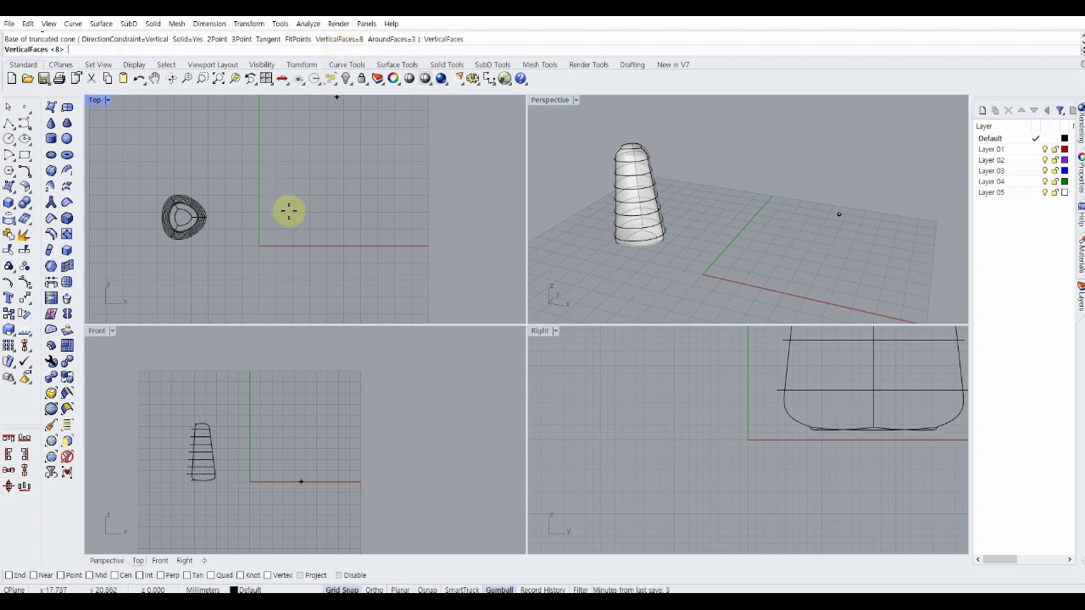
{"action": "type", "text": "10"}
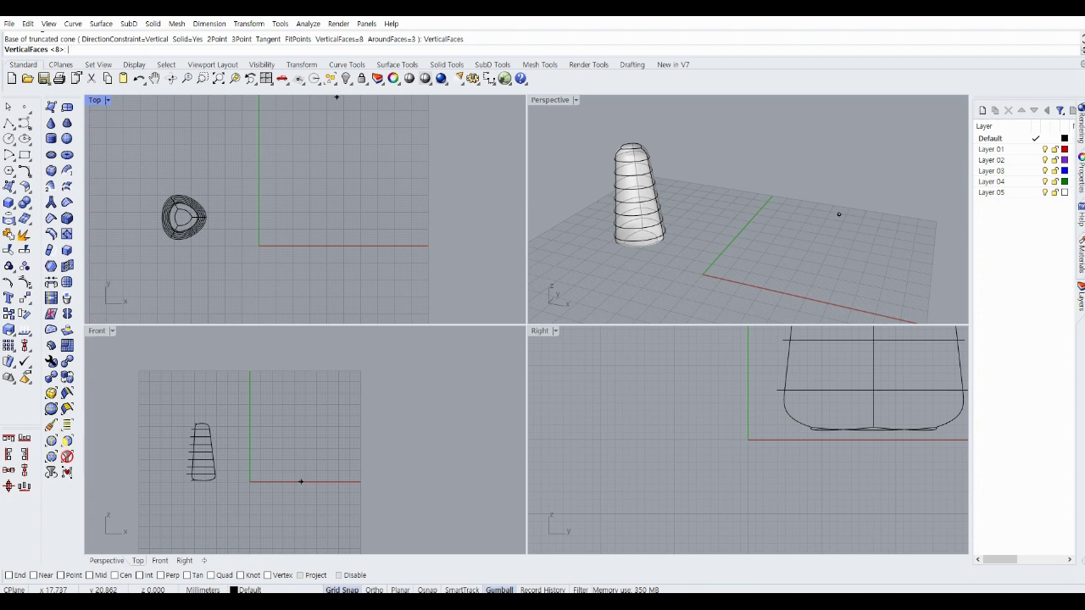
{"action": "key", "text": "Return"}
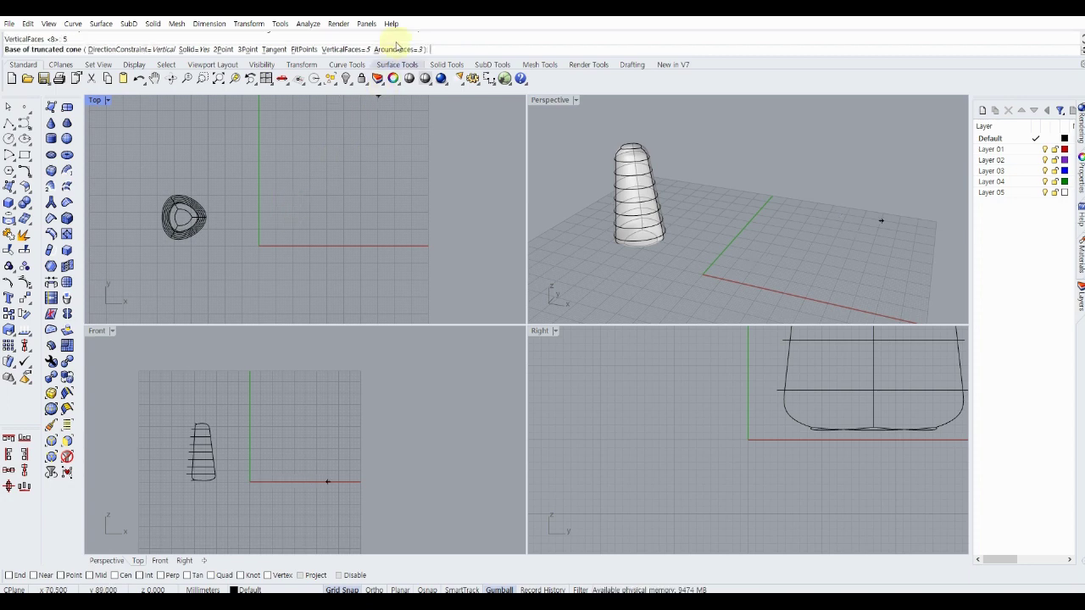
{"action": "left_click", "coordinate": [395, 51]}
{"action": "type", "text": "8"}
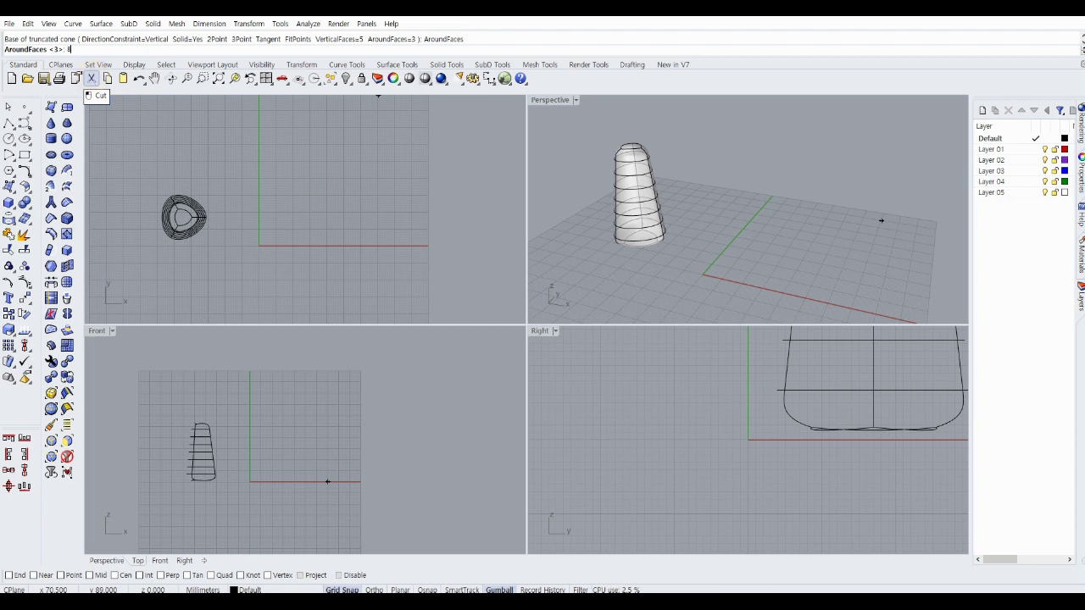
{"action": "key", "text": "Return"}
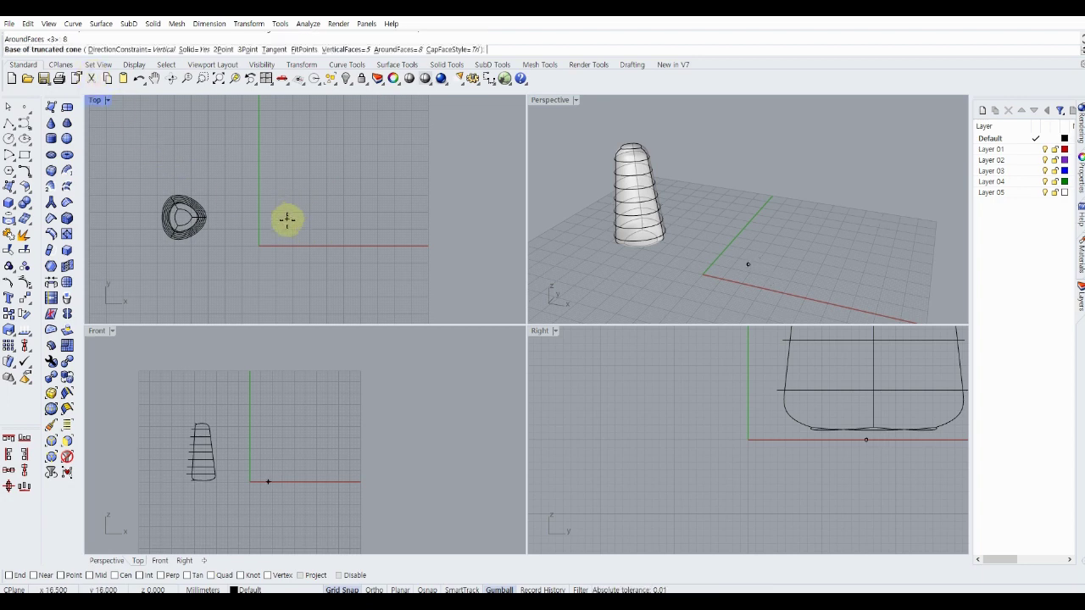
Step: Finish the eight-sided truncated cone at the origin with its base radius, height and top radius
{"action": "left_click", "coordinate": [292, 219]}
{"action": "left_click", "coordinate": [316, 209]}
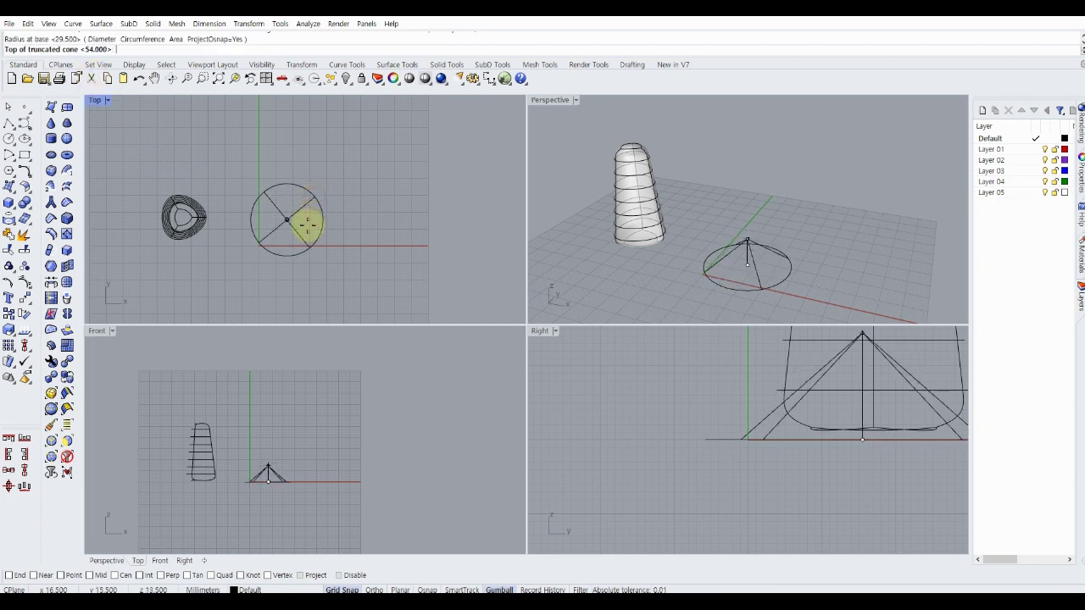
{"action": "left_click", "coordinate": [282, 442]}
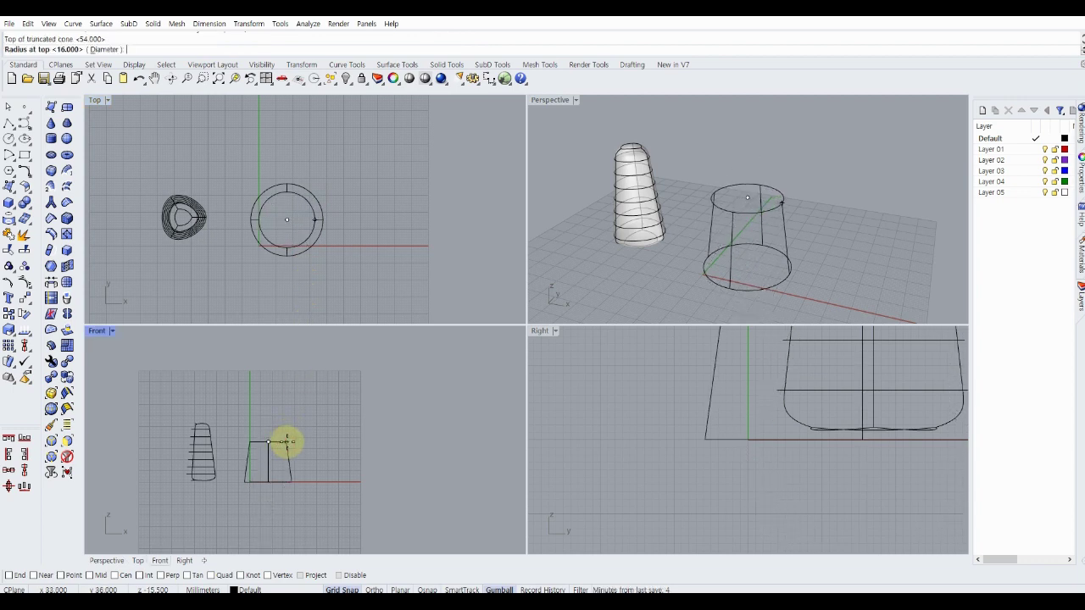
{"action": "scroll", "coordinate": [276, 442], "scroll_direction": "up", "scroll_amount": 3}
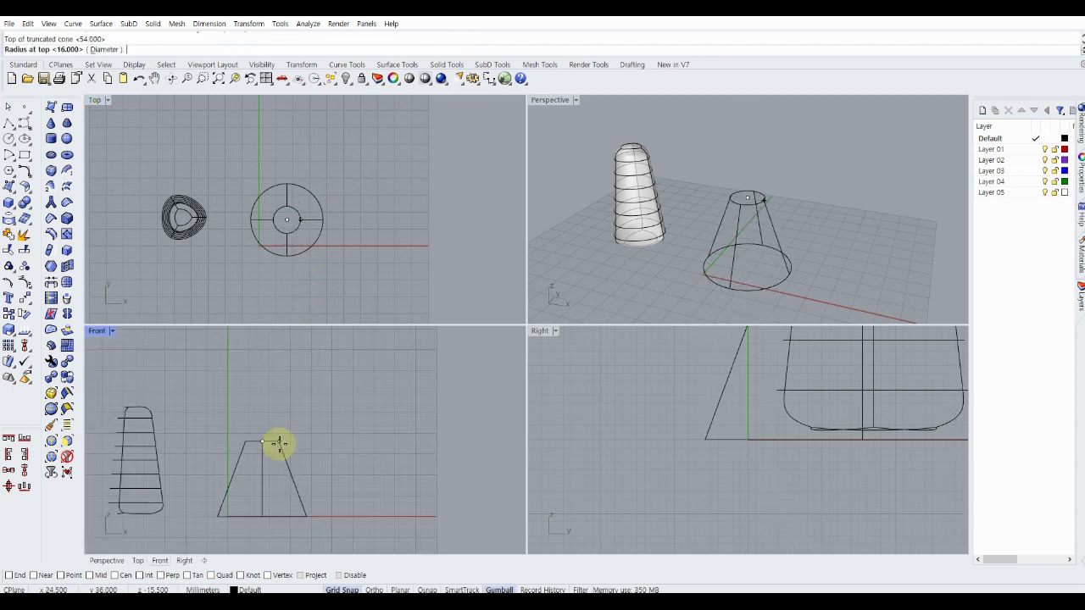
{"action": "left_click", "coordinate": [274, 442]}
{"action": "mouse_move", "coordinate": [722, 217]}
{"action": "right_mouse_down"}
{"action": "mouse_move", "coordinate": [726, 205]}
{"action": "mouse_move", "coordinate": [830, 296]}
{"action": "mouse_move", "coordinate": [782, 208]}
{"action": "mouse_move", "coordinate": [799, 201]}
{"action": "mouse_move", "coordinate": [794, 222]}
{"action": "mouse_move", "coordinate": [761, 204]}
{"action": "right_mouse_up"}
Step: Switch to flat display, then window-select both truncated cones and delete them
{"action": "key", "text": "Tab"}
{"action": "scroll", "coordinate": [799, 205], "scroll_direction": "up", "scroll_amount": 5}
{"action": "scroll", "coordinate": [798, 205], "scroll_direction": "down", "scroll_amount": 3}
{"action": "scroll", "coordinate": [794, 222], "scroll_direction": "up", "scroll_amount": 2}
{"action": "scroll", "coordinate": [791, 220], "scroll_direction": "down", "scroll_amount": 3}
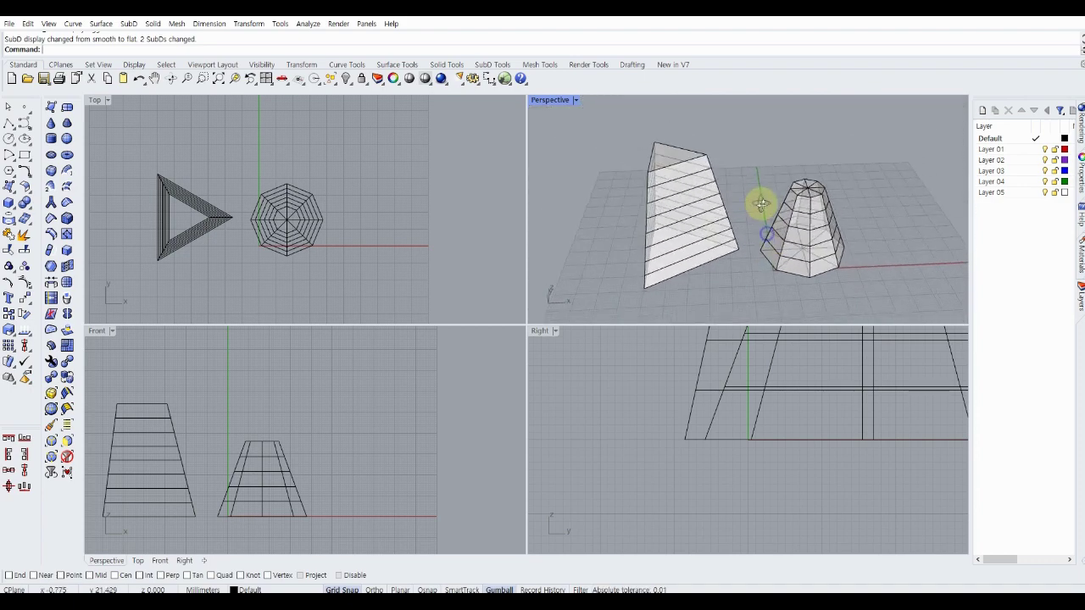
{"action": "left_click_drag", "start_coordinate": [595, 125], "coordinate": [910, 305]}
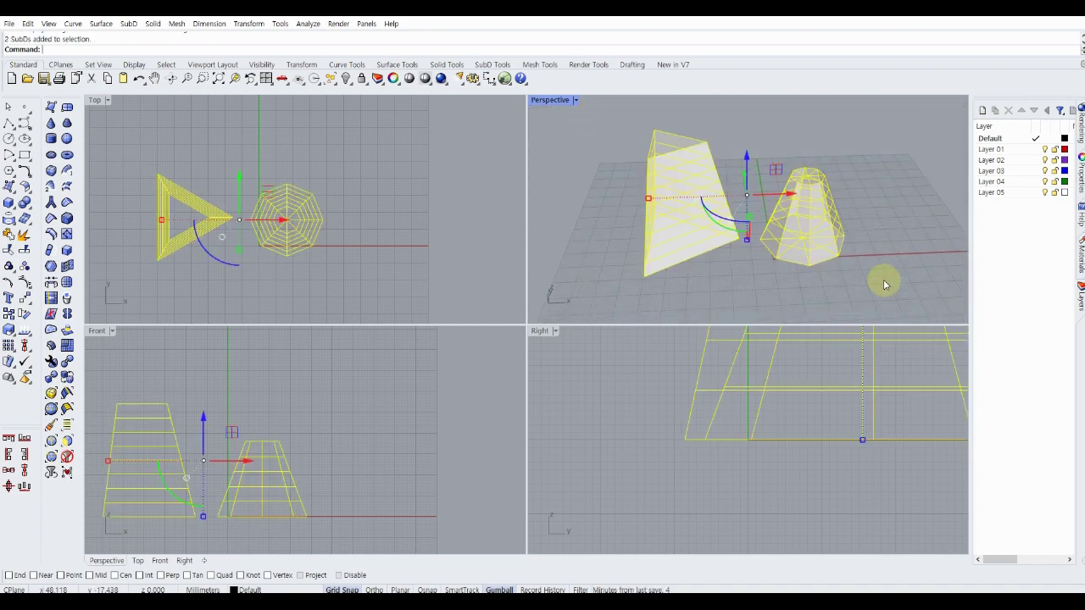
{"action": "key", "text": "Delete"}
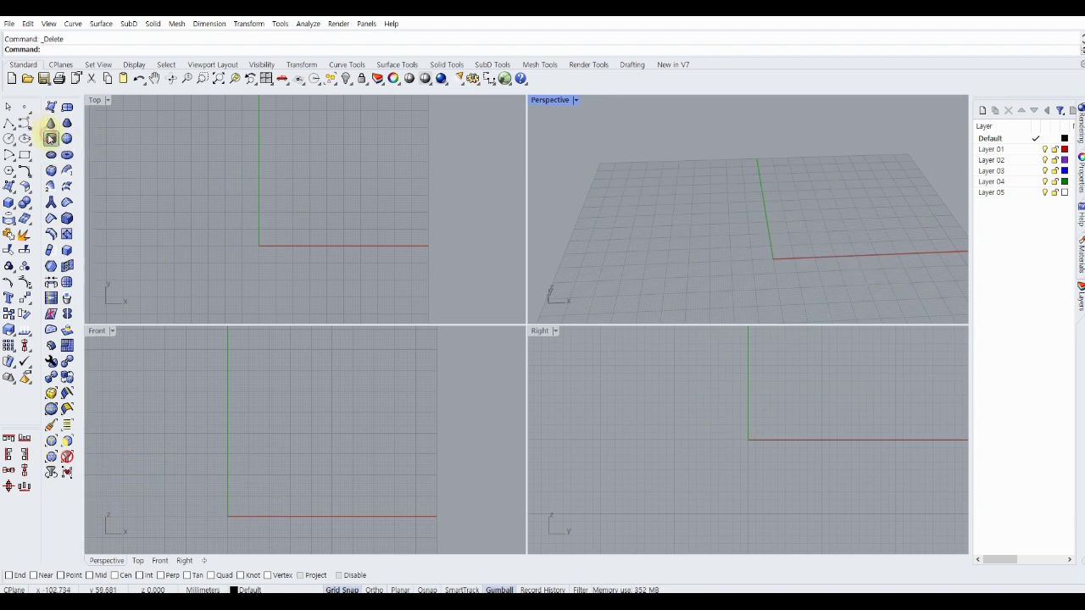
Step: Create a smooth SubD cylinder about 45 mm tall just left of the origin, then repeat the command
{"action": "left_click", "coordinate": [51, 138]}
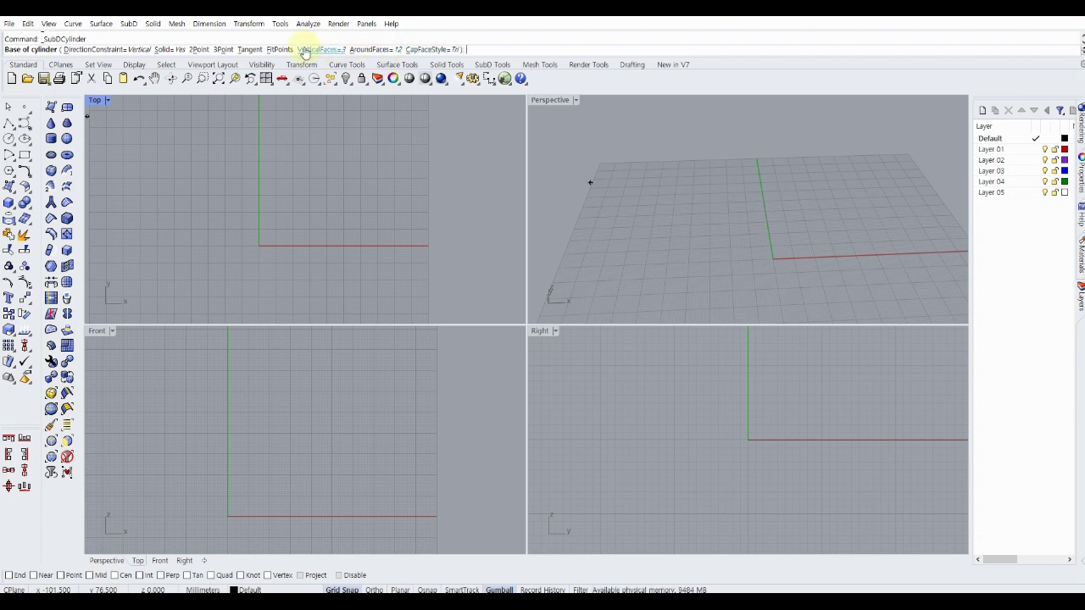
{"action": "left_click", "coordinate": [247, 214]}
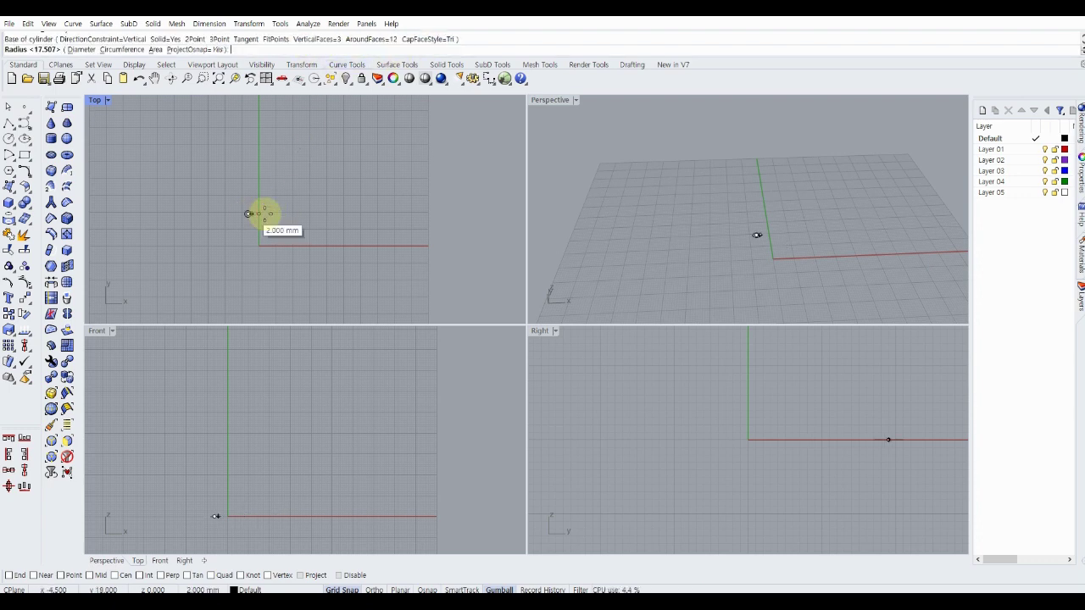
{"action": "left_click", "coordinate": [290, 214]}
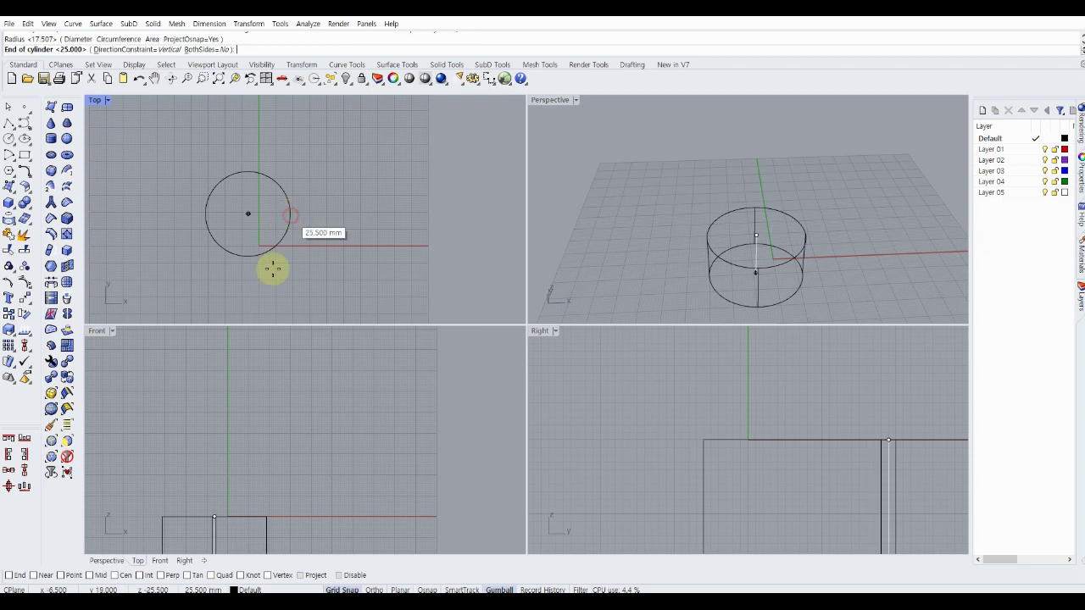
{"action": "left_click", "coordinate": [247, 421]}
{"action": "mouse_move", "coordinate": [674, 189]}
{"action": "right_mouse_down"}
{"action": "mouse_move", "coordinate": [695, 199]}
{"action": "mouse_move", "coordinate": [607, 245]}
{"action": "right_mouse_up"}
{"action": "key", "text": "Tab"}
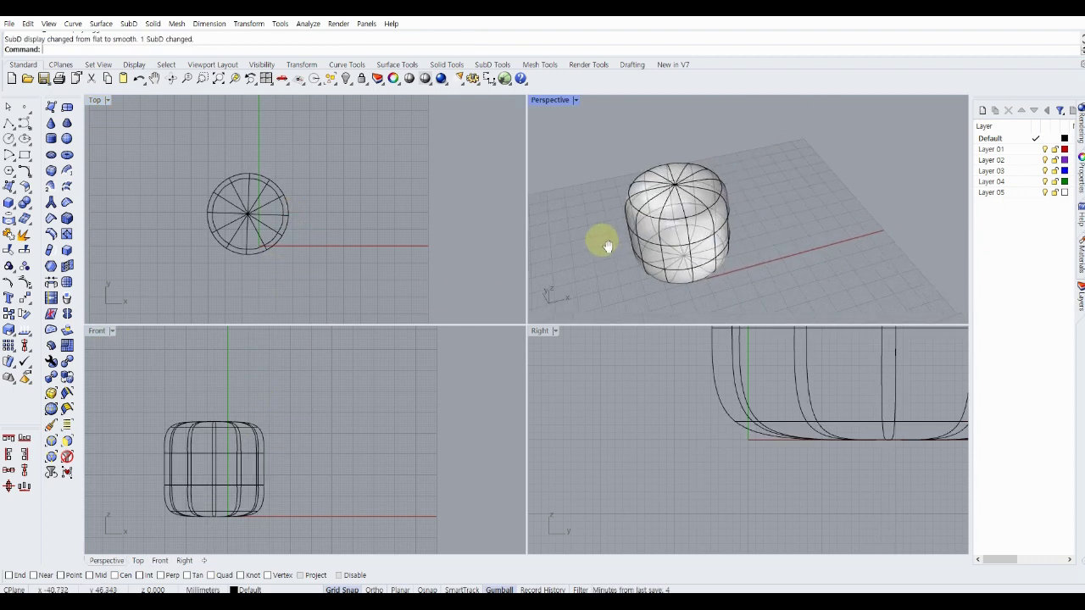
{"action": "right_click", "coordinate": [378, 211]}
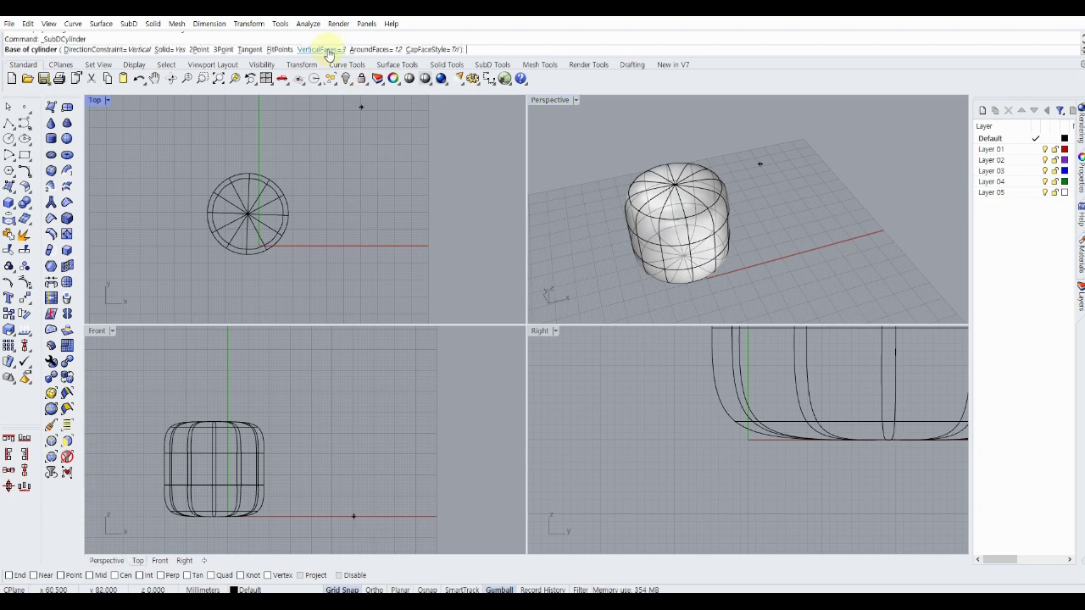
Step: Draw a second SubD cylinder with 2 vertical and 8 around faces, radius about 25 mm
{"action": "left_click", "coordinate": [329, 50]}
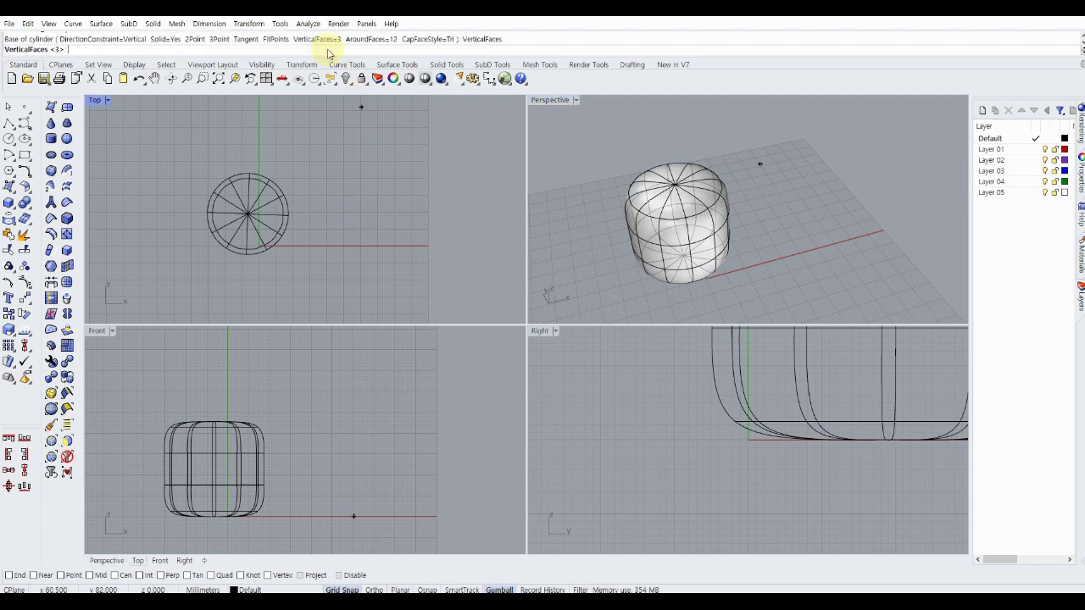
{"action": "type", "text": "2"}
{"action": "right_click", "coordinate": [371, 181]}
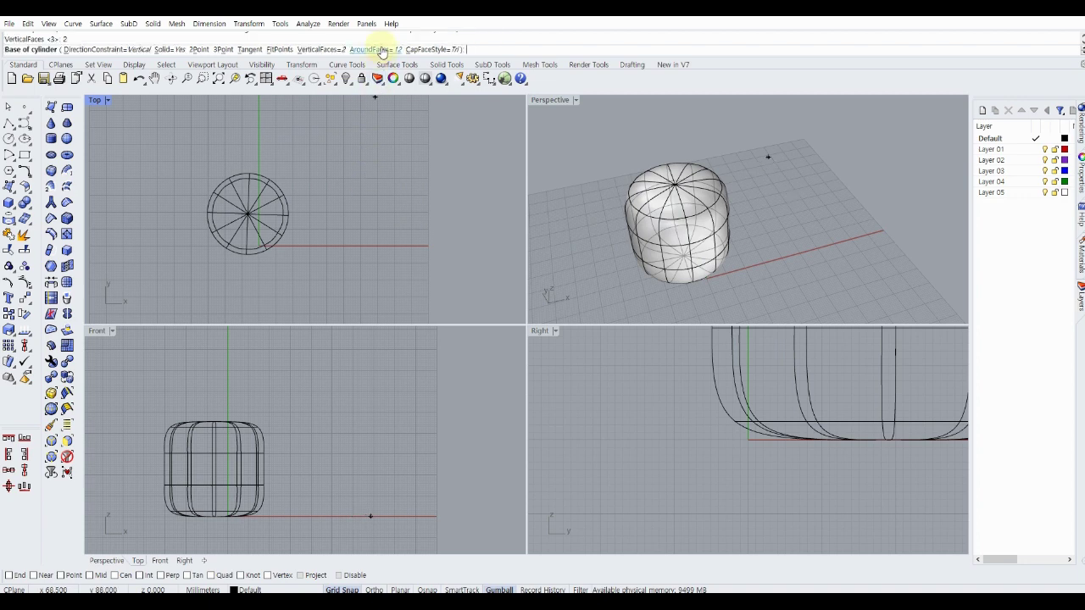
{"action": "left_click", "coordinate": [373, 50]}
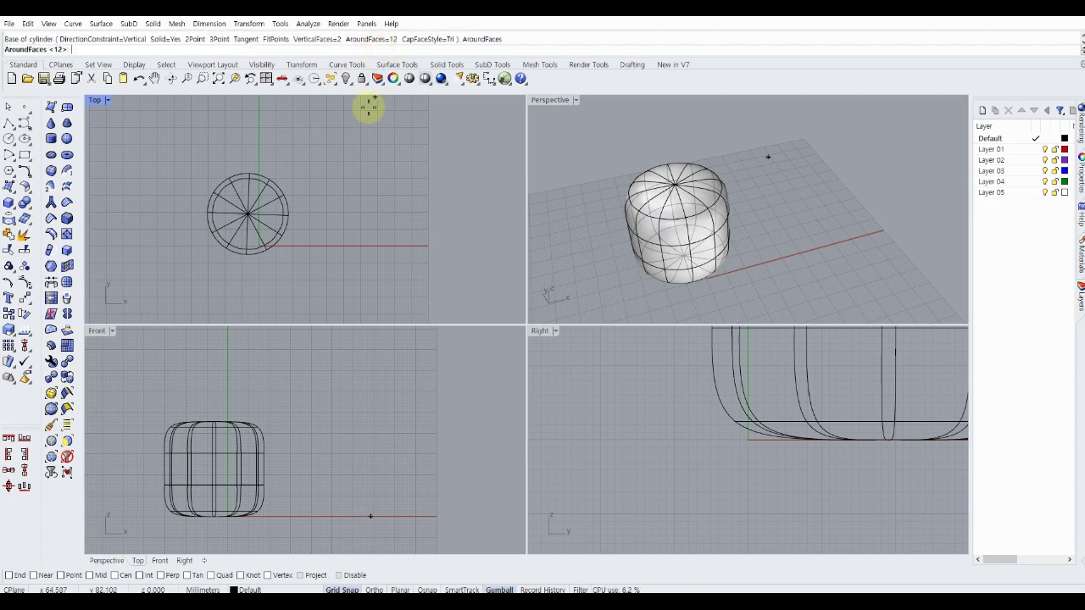
{"action": "type", "text": "8"}
{"action": "right_click", "coordinate": [369, 106]}
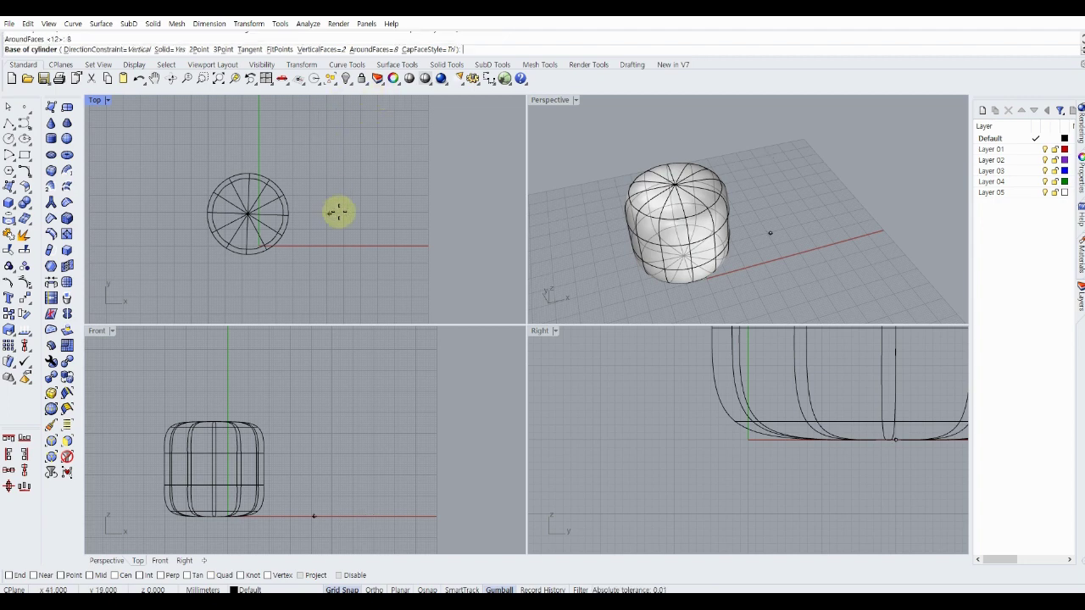
{"action": "left_click", "coordinate": [359, 208]}
{"action": "left_click", "coordinate": [401, 208]}
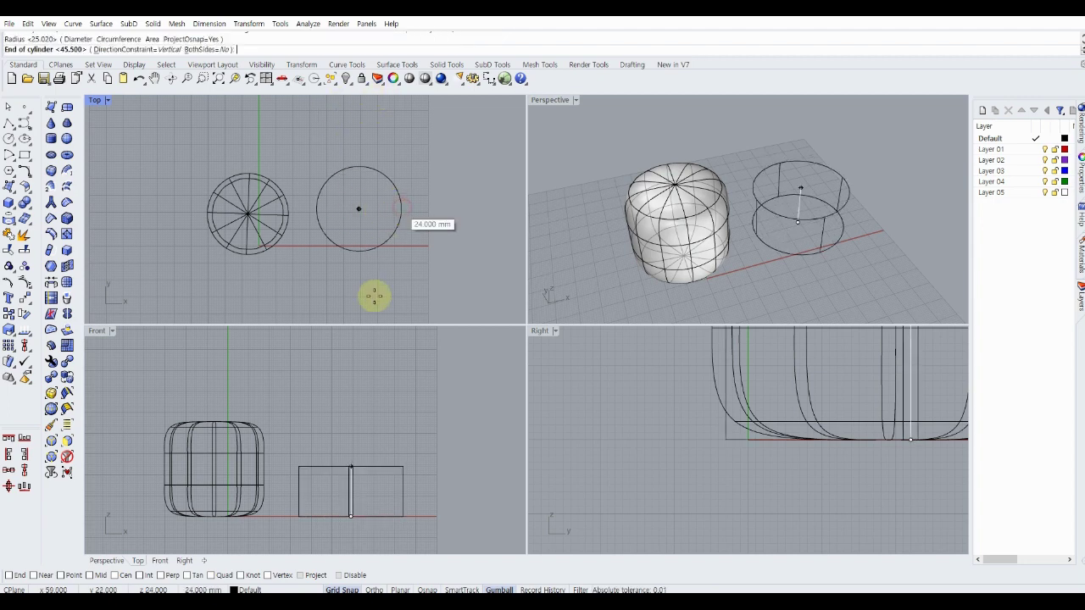
{"action": "left_click", "coordinate": [365, 391]}
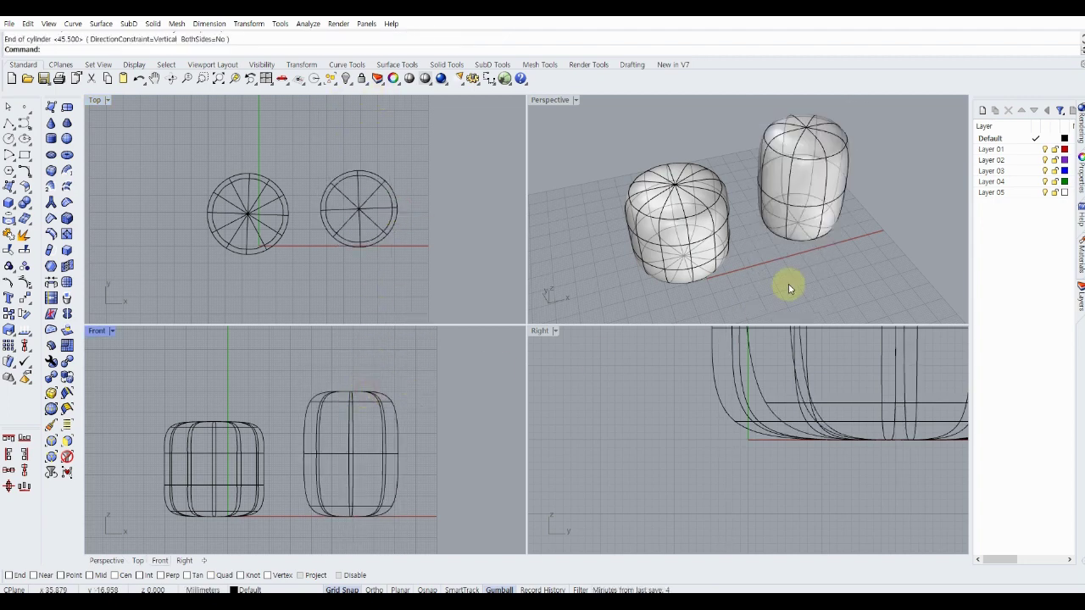
{"action": "mouse_move", "coordinate": [788, 284]}
{"action": "right_mouse_down"}
{"action": "mouse_move", "coordinate": [800, 296]}
{"action": "mouse_move", "coordinate": [740, 250]}
{"action": "mouse_move", "coordinate": [758, 274]}
{"action": "mouse_move", "coordinate": [739, 259]}
{"action": "mouse_move", "coordinate": [751, 273]}
{"action": "mouse_move", "coordinate": [777, 264]}
{"action": "mouse_move", "coordinate": [751, 212]}
{"action": "mouse_move", "coordinate": [659, 254]}
{"action": "mouse_move", "coordinate": [727, 266]}
{"action": "mouse_move", "coordinate": [718, 256]}
{"action": "right_mouse_up"}
Step: View both cylinders in flat display, then select all and delete them
{"action": "key", "text": "Tab"}
{"action": "left_click", "coordinate": [241, 149]}
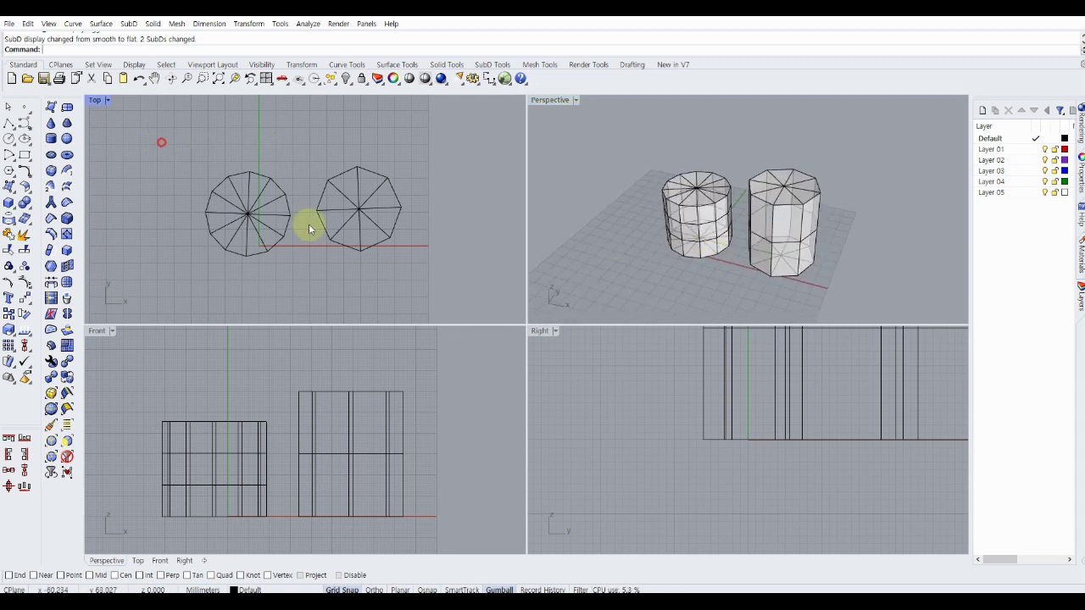
{"action": "key", "text": "ctrl+a"}
{"action": "key", "text": "Delete"}
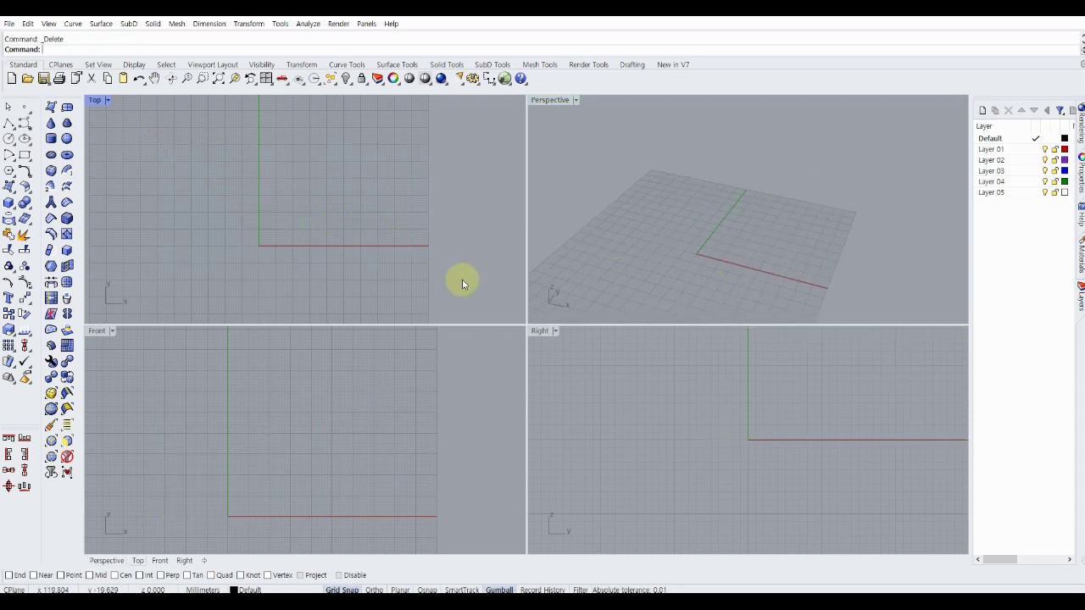
Step: Create a 2-subdivision SubD sphere of about 20 mm radius and drag it up-left of the origin
{"action": "left_click", "coordinate": [68, 140]}
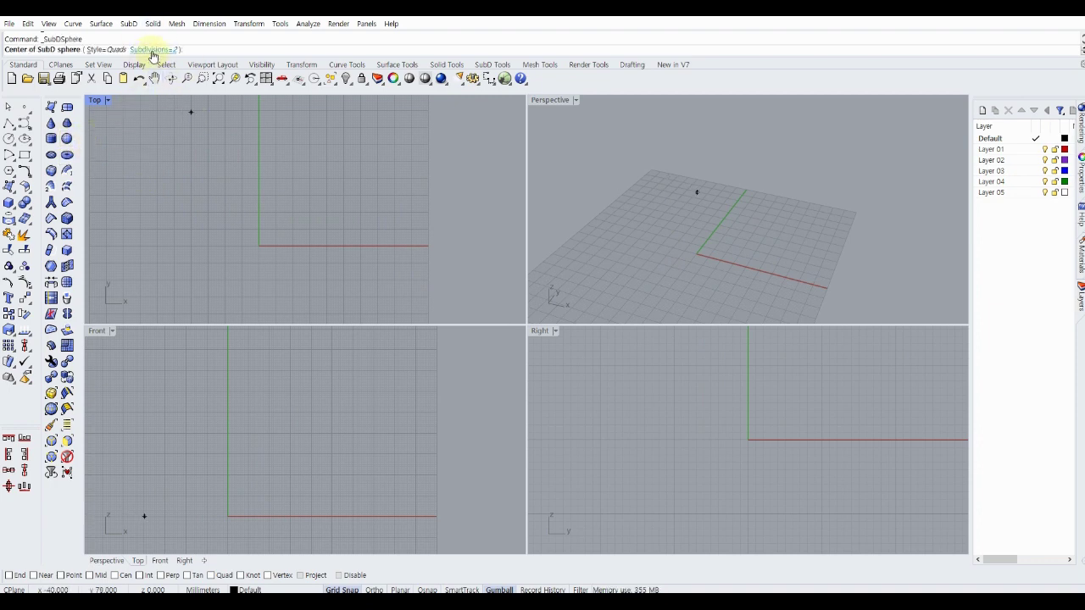
{"action": "left_click", "coordinate": [259, 245]}
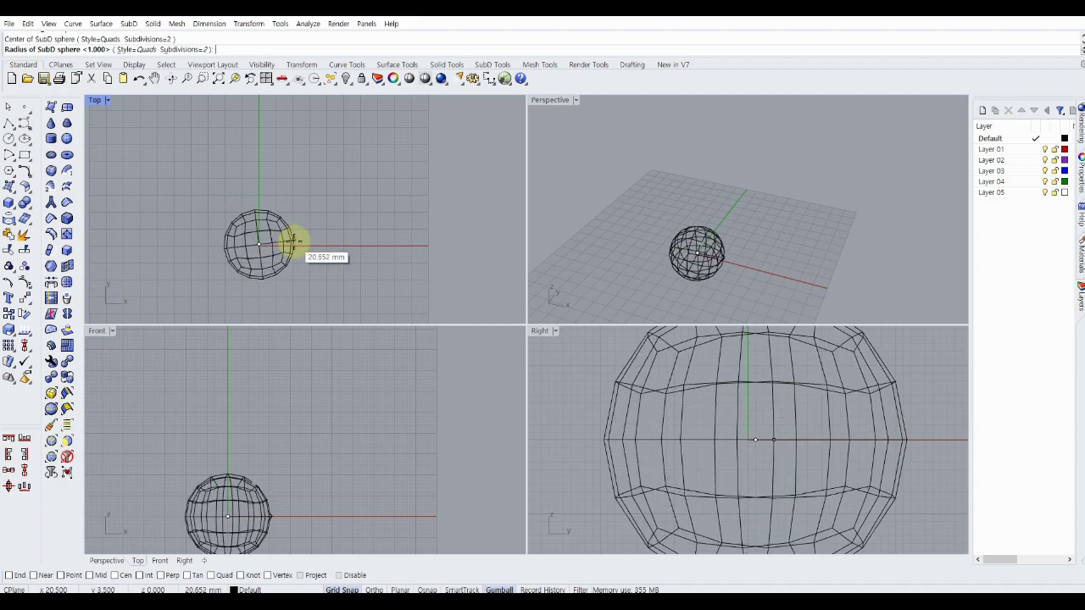
{"action": "left_click", "coordinate": [296, 246]}
{"action": "left_click", "coordinate": [270, 239]}
{"action": "left_click_drag", "start_coordinate": [270, 239], "coordinate": [199, 191]}
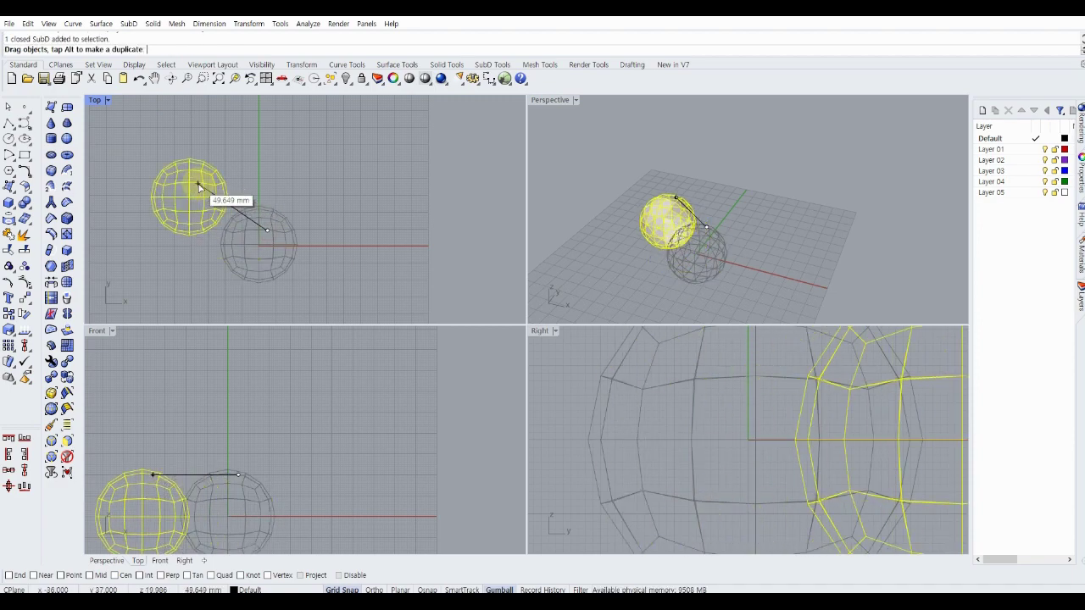
{"action": "left_click", "coordinate": [234, 252]}
Step: Draw a coarser 1-subdivision SubD sphere of radius 21.5 just right of the origin
{"action": "right_click", "coordinate": [116, 159]}
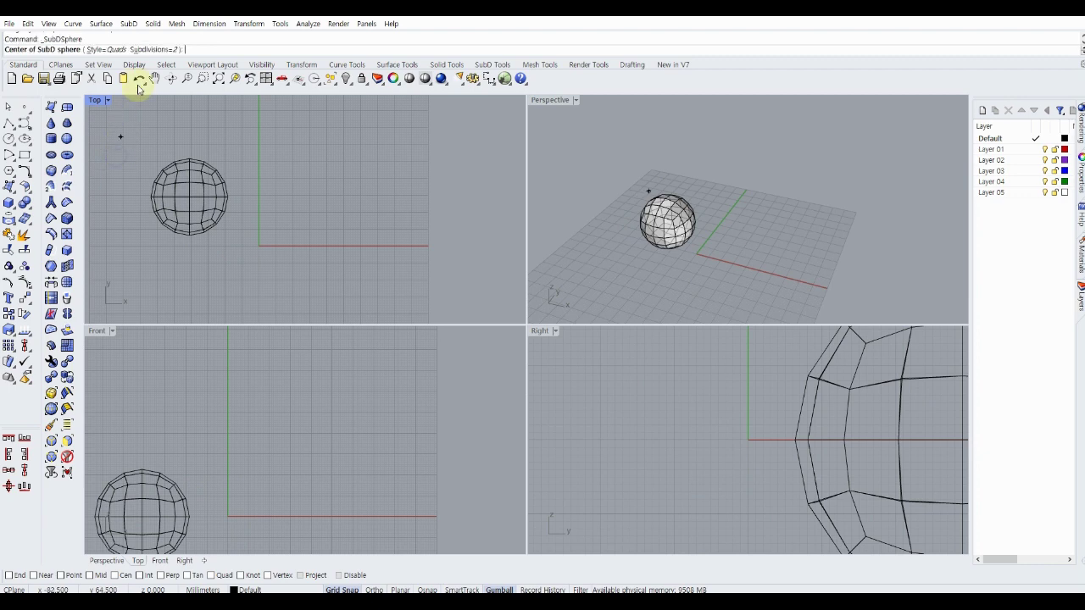
{"action": "left_click", "coordinate": [159, 50]}
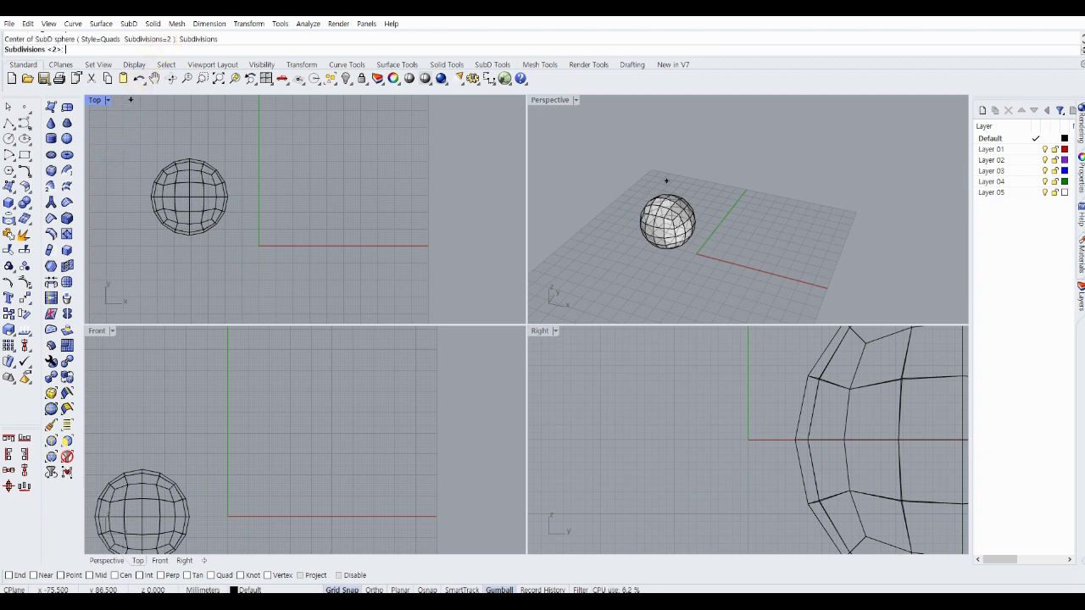
{"action": "type", "text": "1"}
{"action": "key", "text": "Return"}
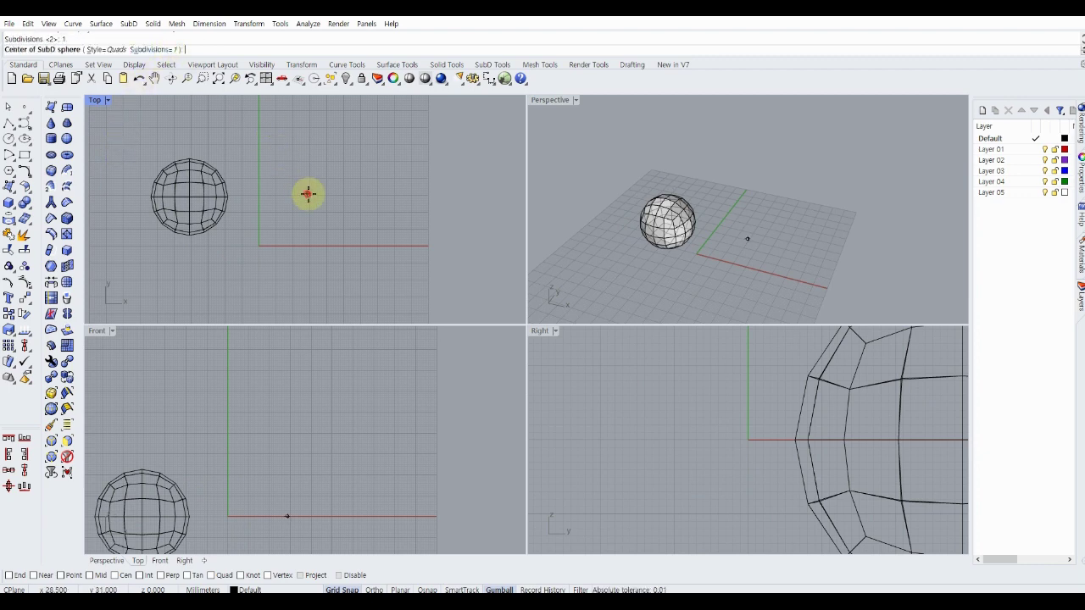
{"action": "left_click", "coordinate": [308, 195]}
{"action": "left_click", "coordinate": [362, 201]}
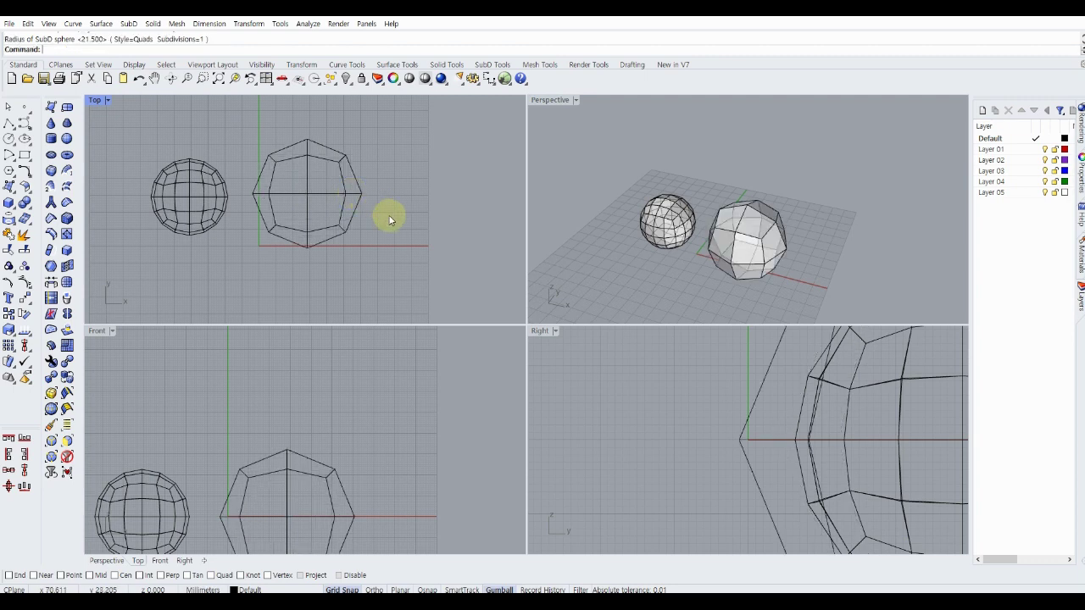
Step: Add a third SubD sphere with 3 subdivisions and radius 26.5 further right
{"action": "right_click_drag", "start_coordinate": [421, 211], "coordinate": [353, 230]}
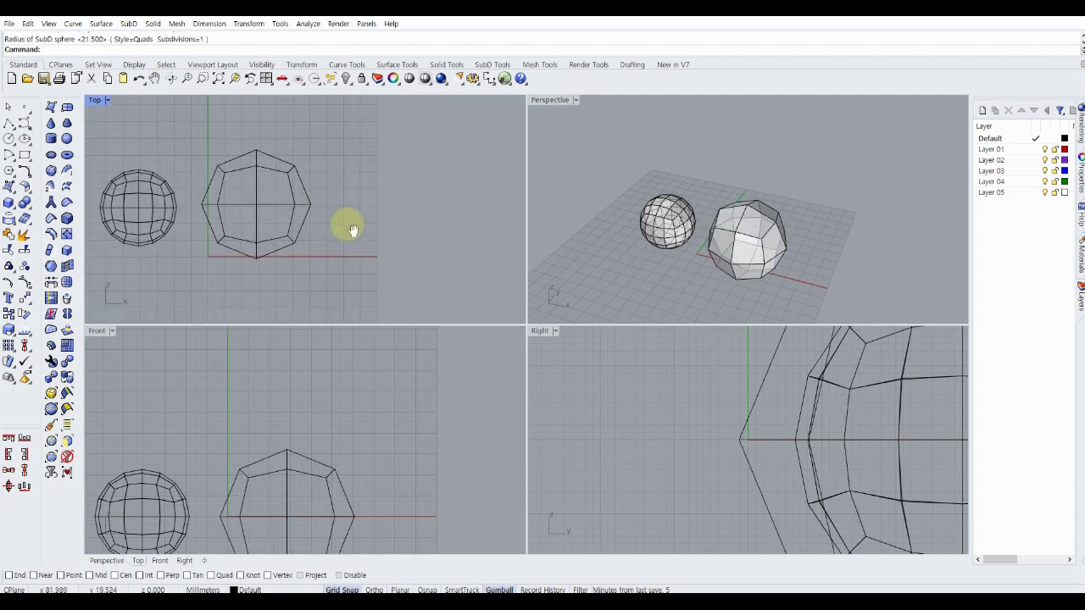
{"action": "right_click", "coordinate": [340, 174]}
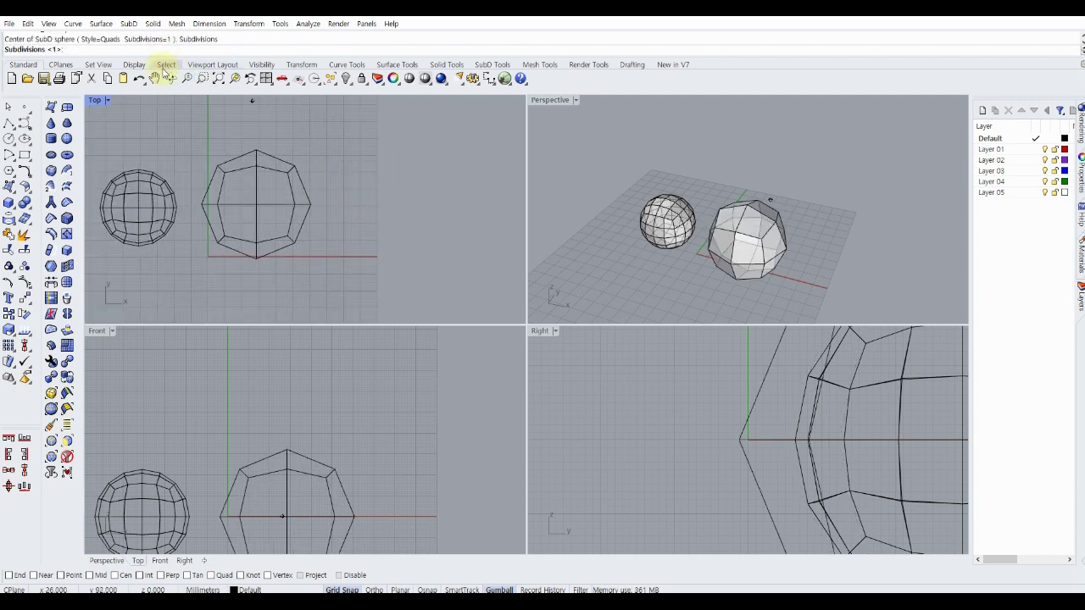
{"action": "type", "text": "3"}
{"action": "right_click", "coordinate": [256, 140]}
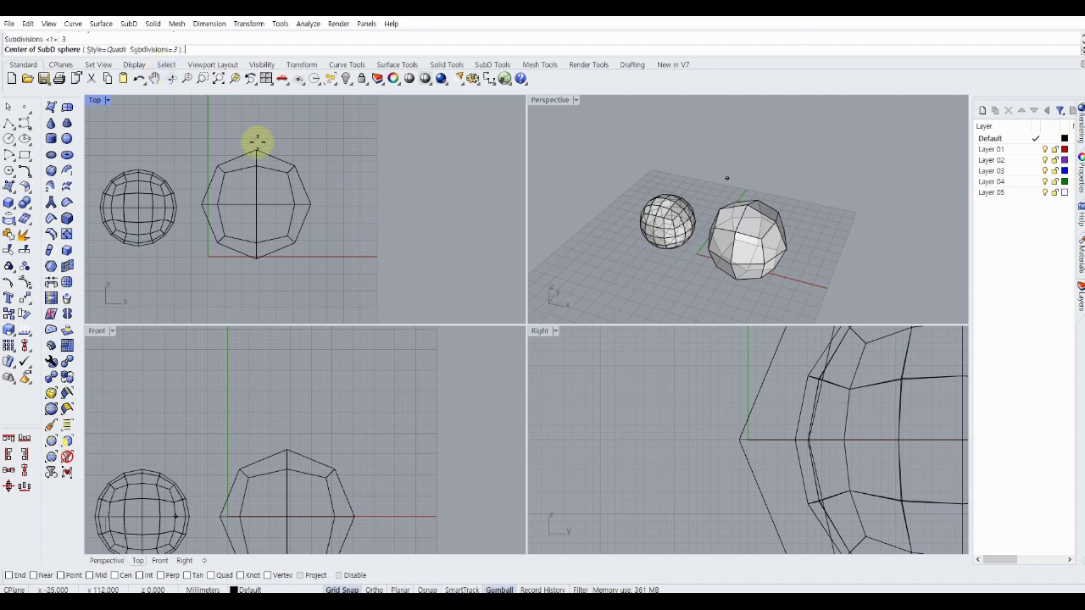
{"action": "left_click", "coordinate": [391, 204]}
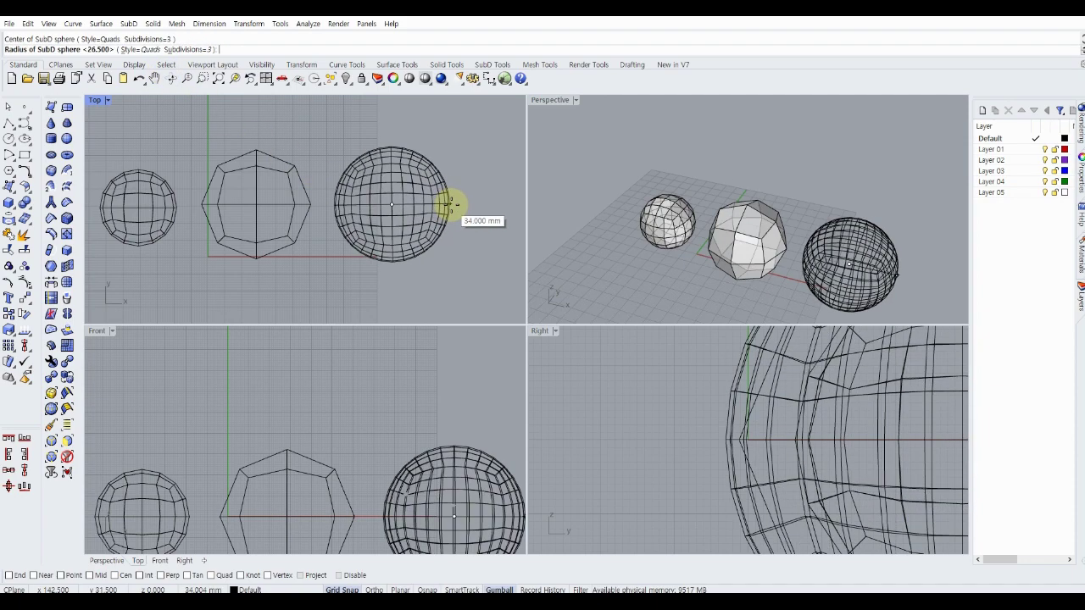
{"action": "left_click", "coordinate": [453, 213]}
Step: Compare the three spheres in flat and smooth display, then delete all of them
{"action": "mouse_move", "coordinate": [560, 230]}
{"action": "right_mouse_down"}
{"action": "mouse_move", "coordinate": [673, 266]}
{"action": "mouse_move", "coordinate": [756, 242]}
{"action": "mouse_move", "coordinate": [726, 235]}
{"action": "mouse_move", "coordinate": [740, 246]}
{"action": "mouse_move", "coordinate": [649, 252]}
{"action": "mouse_move", "coordinate": [704, 274]}
{"action": "mouse_move", "coordinate": [717, 242]}
{"action": "mouse_move", "coordinate": [676, 235]}
{"action": "right_mouse_up"}
{"action": "key", "text": "Tab"}
{"action": "key", "text": "Tab"}
{"action": "key", "text": "Tab"}
{"action": "key", "text": "Tab"}
{"action": "key", "text": "Tab"}
{"action": "scroll", "coordinate": [722, 240], "scroll_direction": "down", "scroll_amount": 3}
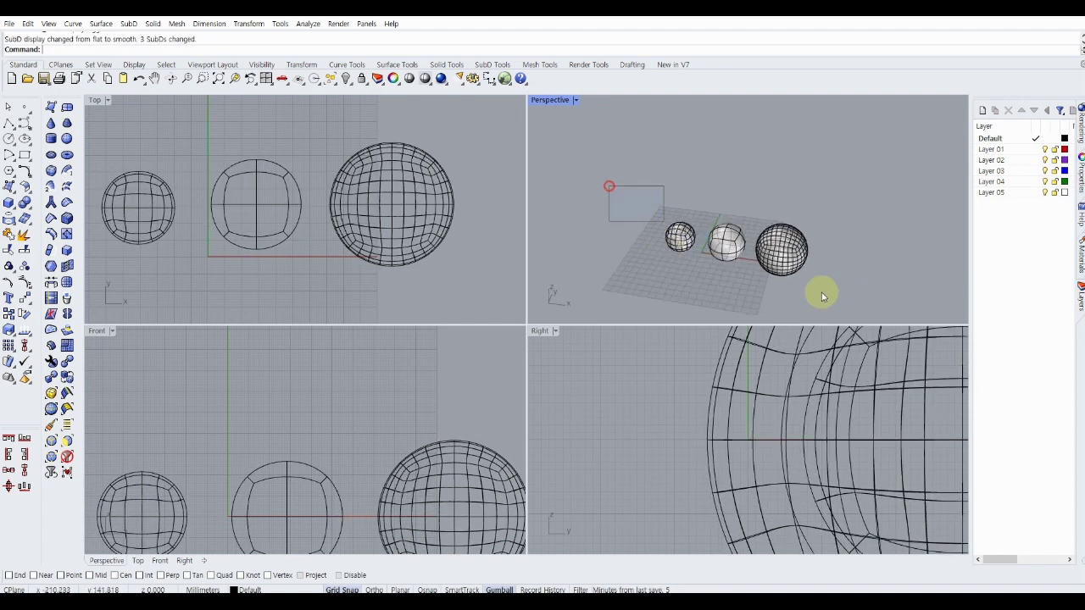
{"action": "left_click_drag", "start_coordinate": [822, 296], "coordinate": [848, 296]}
{"action": "key", "text": "Delete"}
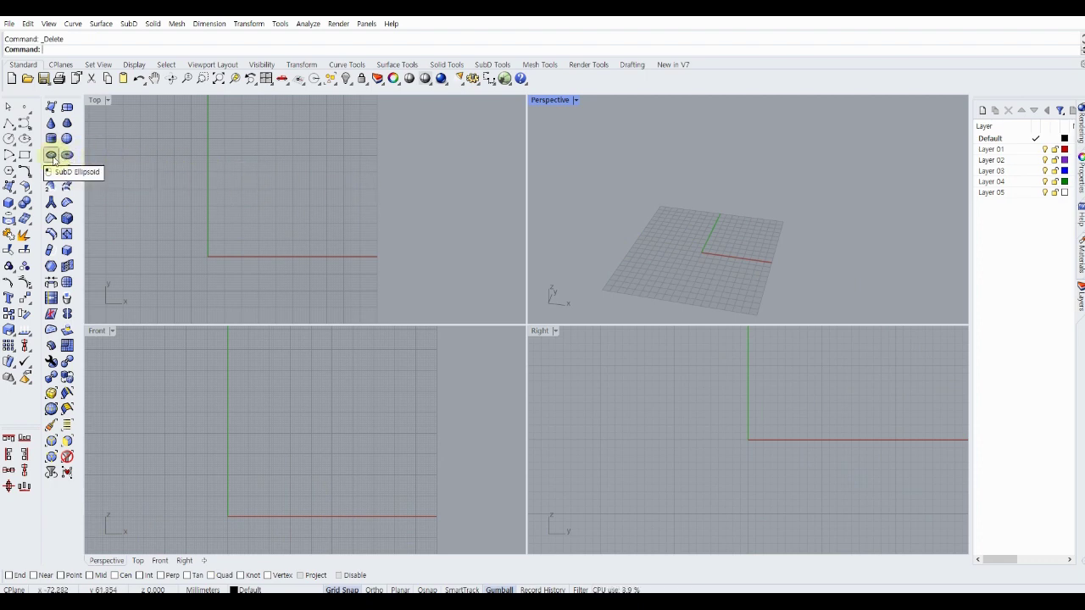
Step: Create a flattened SubD ellipsoid left of the origin with a 42 mm second axis
{"action": "left_click", "coordinate": [51, 156]}
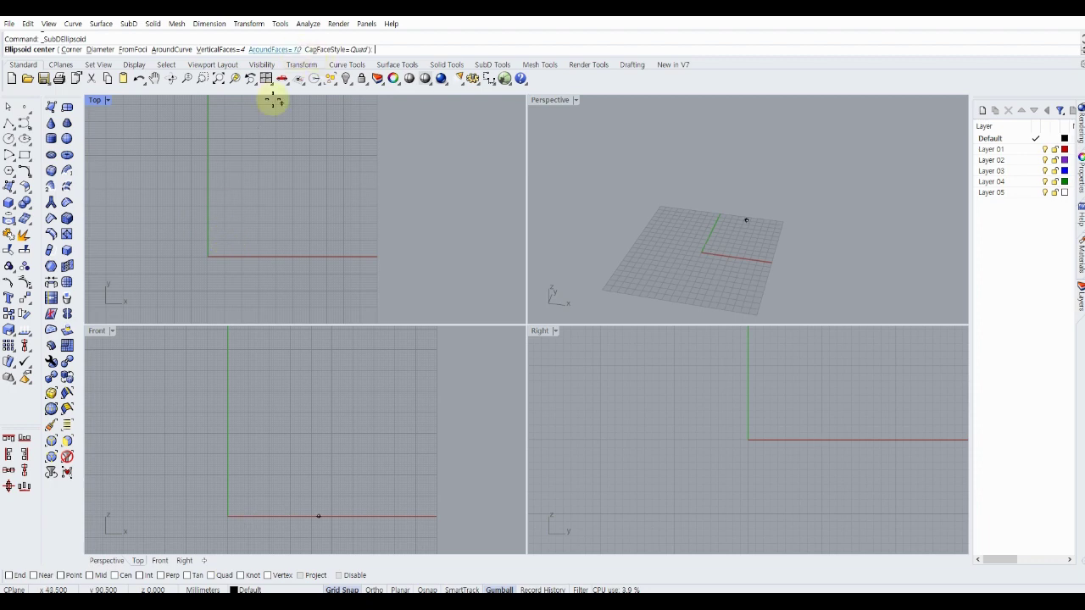
{"action": "right_click_drag", "start_coordinate": [265, 165], "coordinate": [339, 146]}
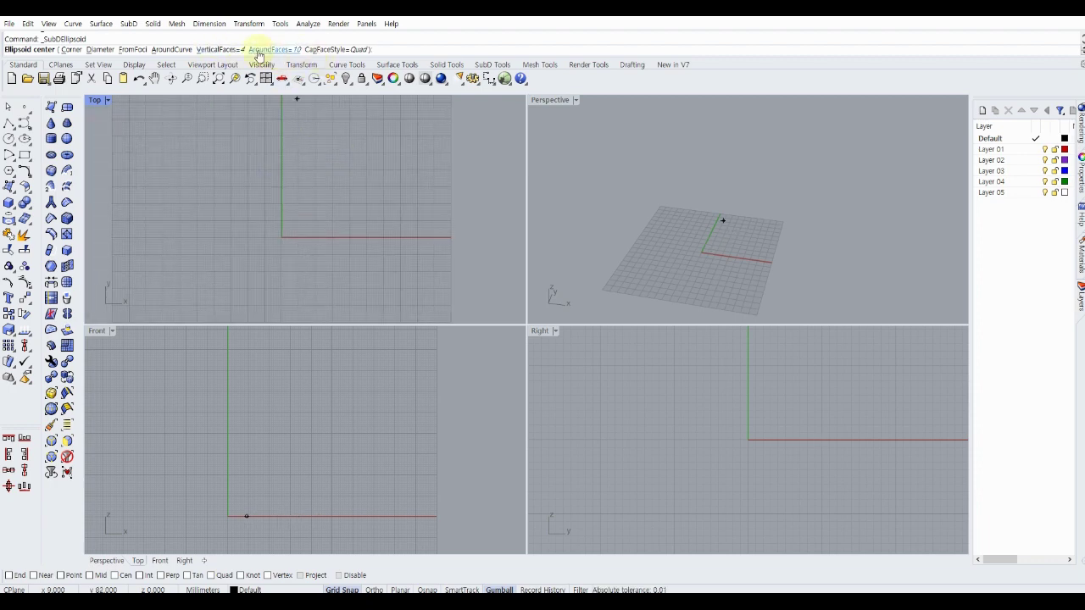
{"action": "left_click", "coordinate": [220, 236]}
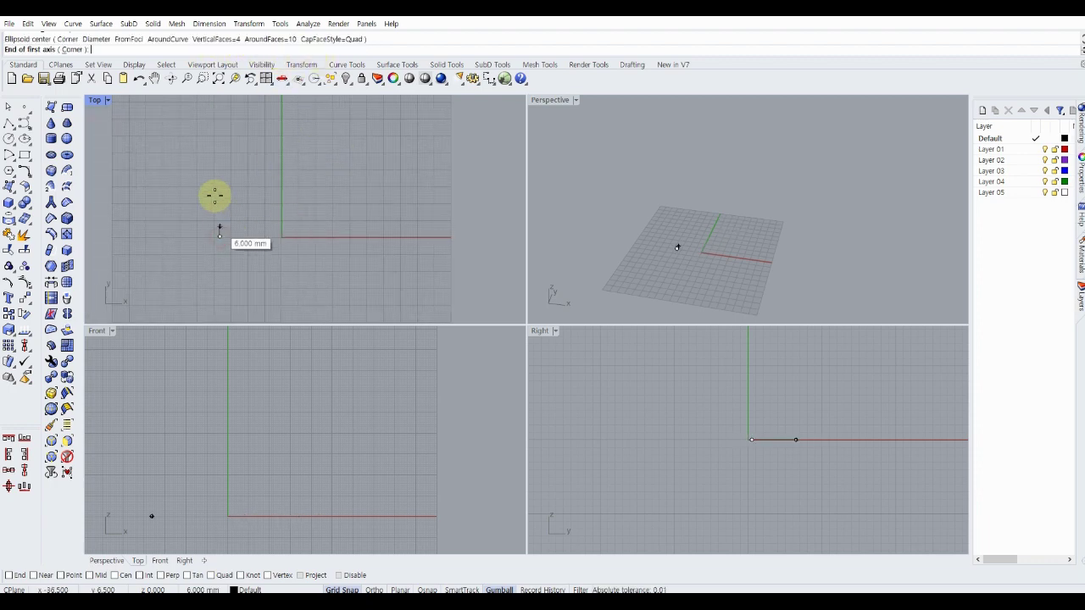
{"action": "left_click", "coordinate": [219, 172]}
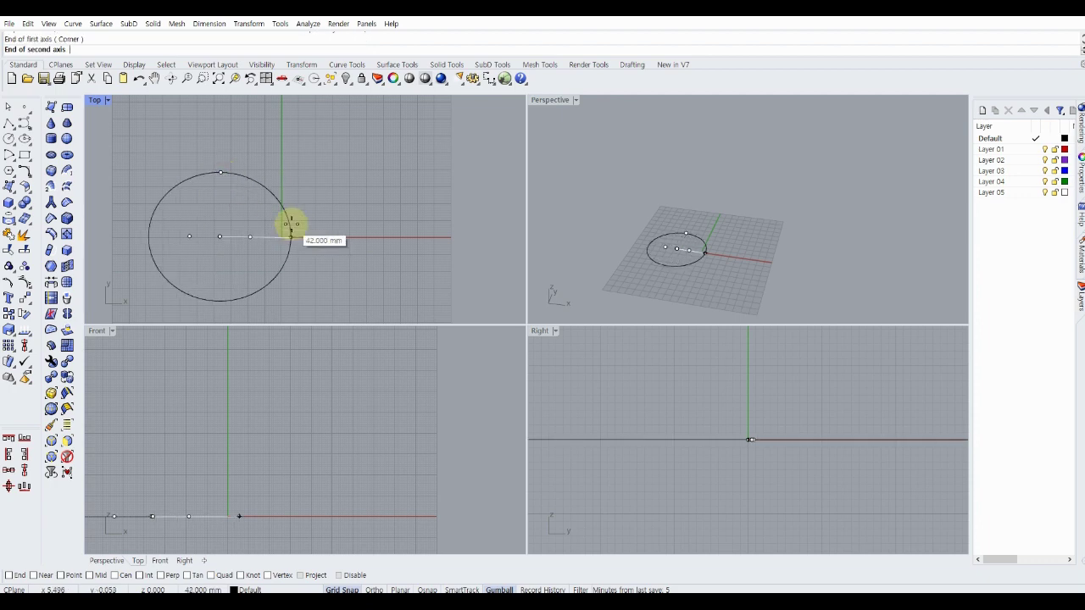
{"action": "left_click", "coordinate": [286, 237]}
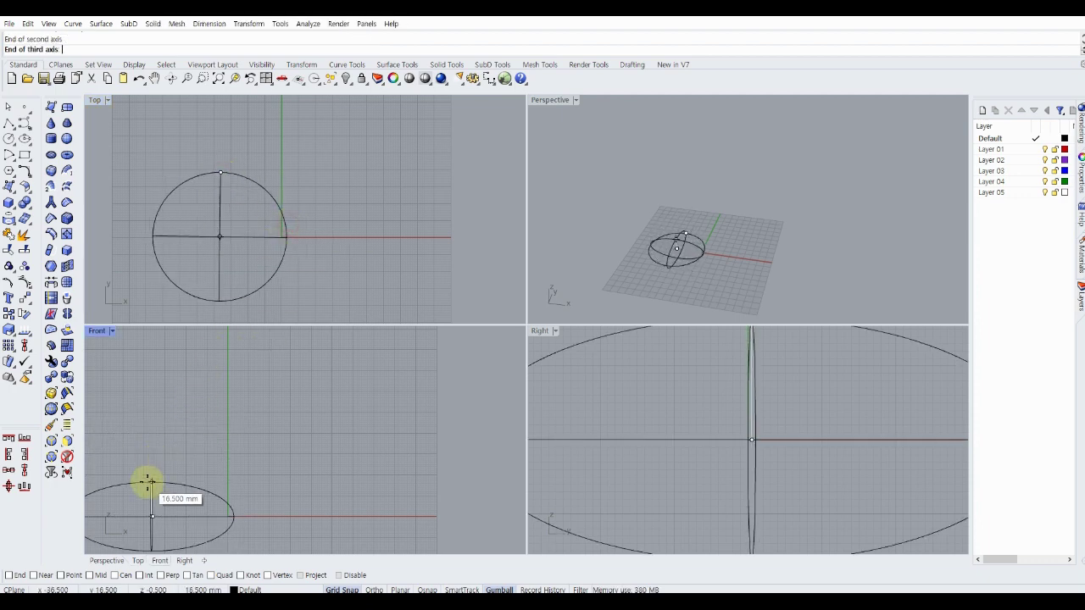
{"action": "left_click", "coordinate": [149, 484]}
{"action": "right_click_drag", "start_coordinate": [636, 253], "coordinate": [646, 212]}
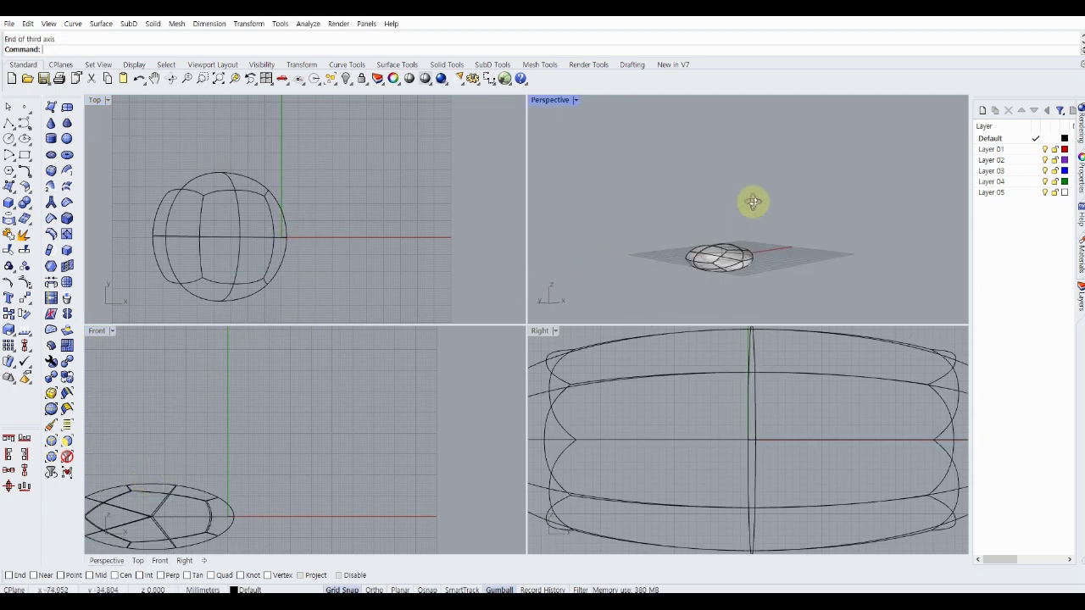
{"action": "scroll", "coordinate": [376, 251], "scroll_direction": "down", "scroll_amount": 2}
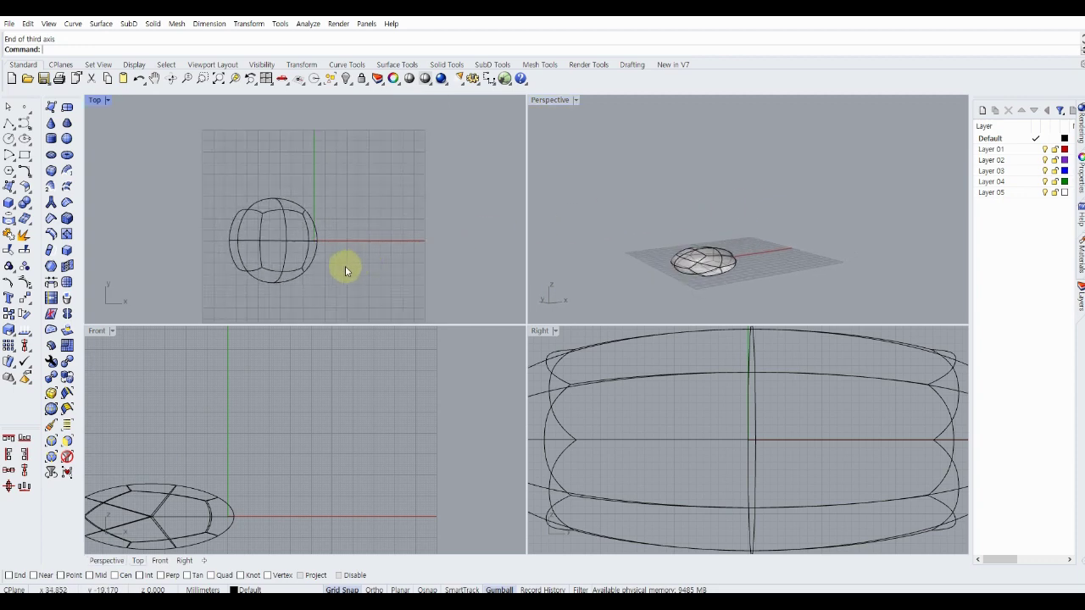
Step: Add a second SubD ellipsoid right of the origin with a 46 mm second axis
{"action": "scroll", "coordinate": [306, 246], "scroll_direction": "down", "scroll_amount": 1}
{"action": "right_click", "coordinate": [350, 221]}
{"action": "left_click", "coordinate": [350, 221]}
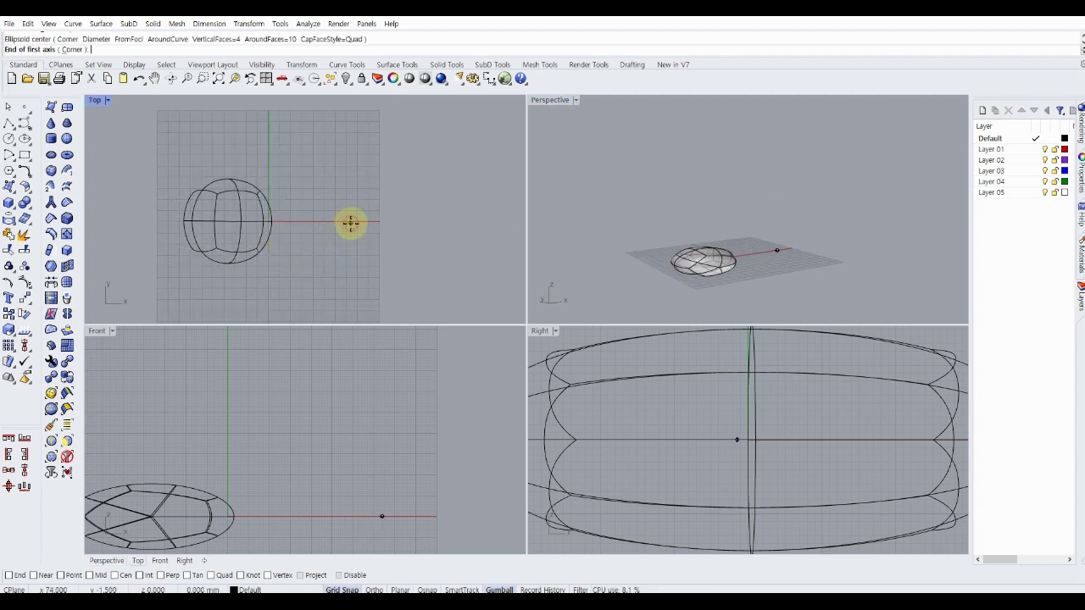
{"action": "left_click", "coordinate": [414, 222]}
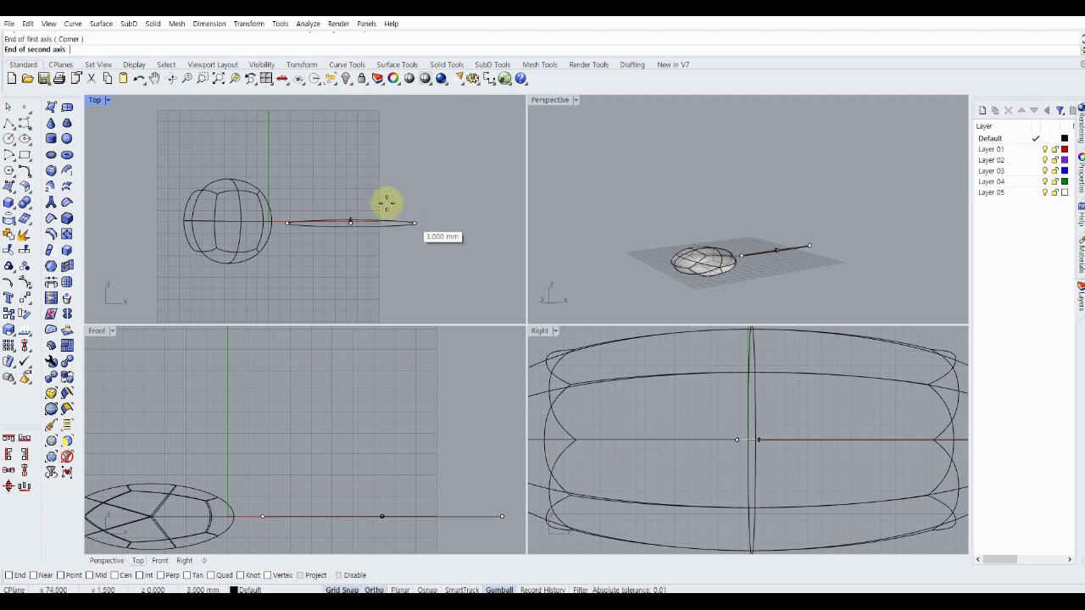
{"action": "left_click", "coordinate": [354, 172]}
{"action": "left_click", "coordinate": [379, 450]}
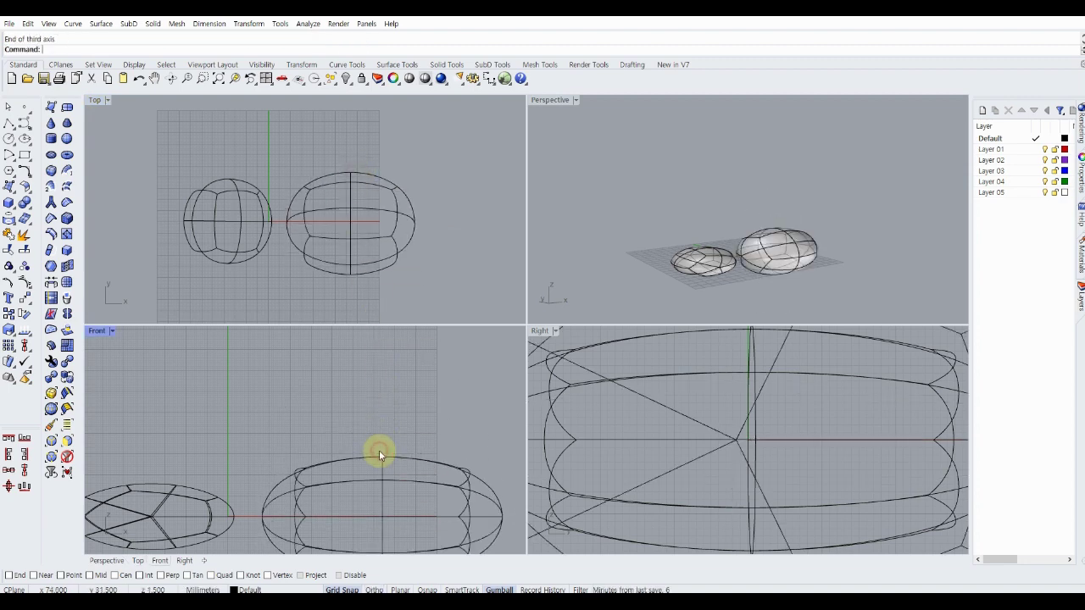
{"action": "right_click_drag", "start_coordinate": [700, 210], "coordinate": [739, 254]}
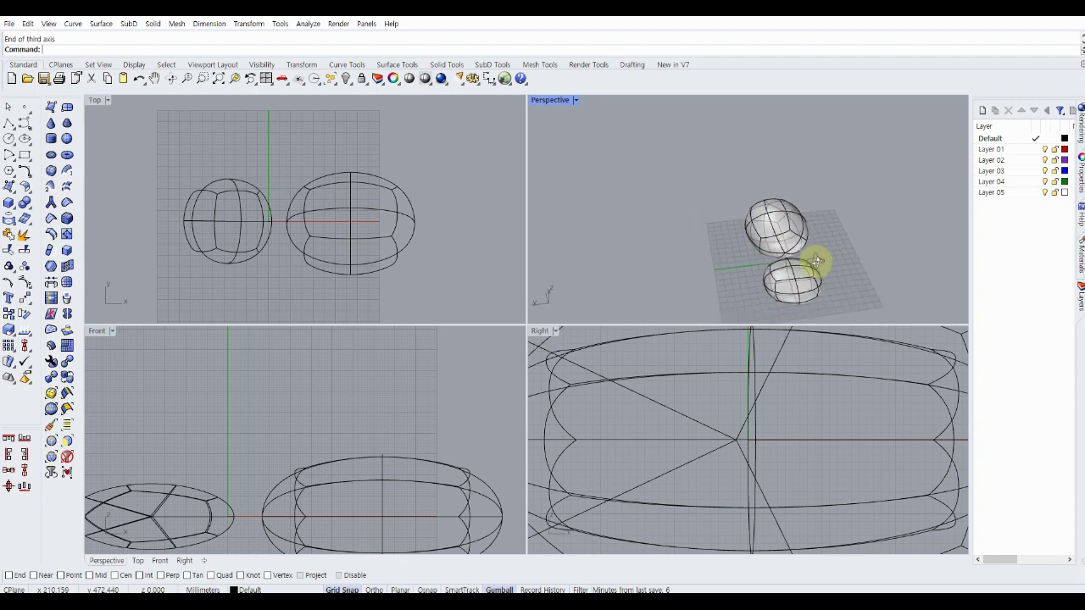
{"action": "scroll", "coordinate": [359, 365], "scroll_direction": "down", "scroll_amount": 3}
Step: Add a third ellipsoid above the origin with a 30 mm second axis, then delete all three
{"action": "right_click", "coordinate": [289, 373]}
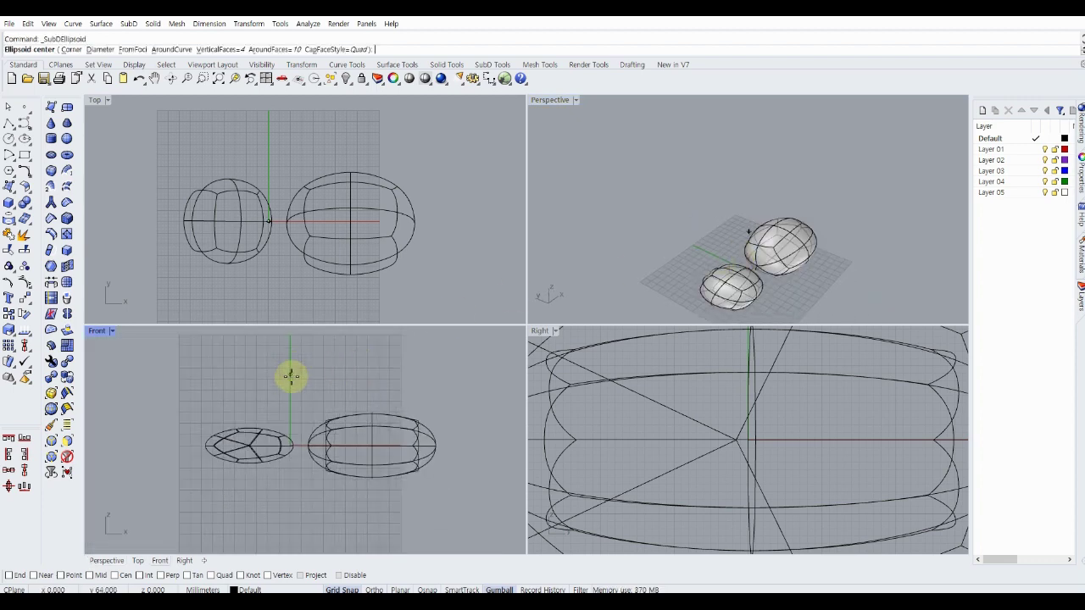
{"action": "left_click", "coordinate": [290, 376]}
{"action": "left_click", "coordinate": [360, 375]}
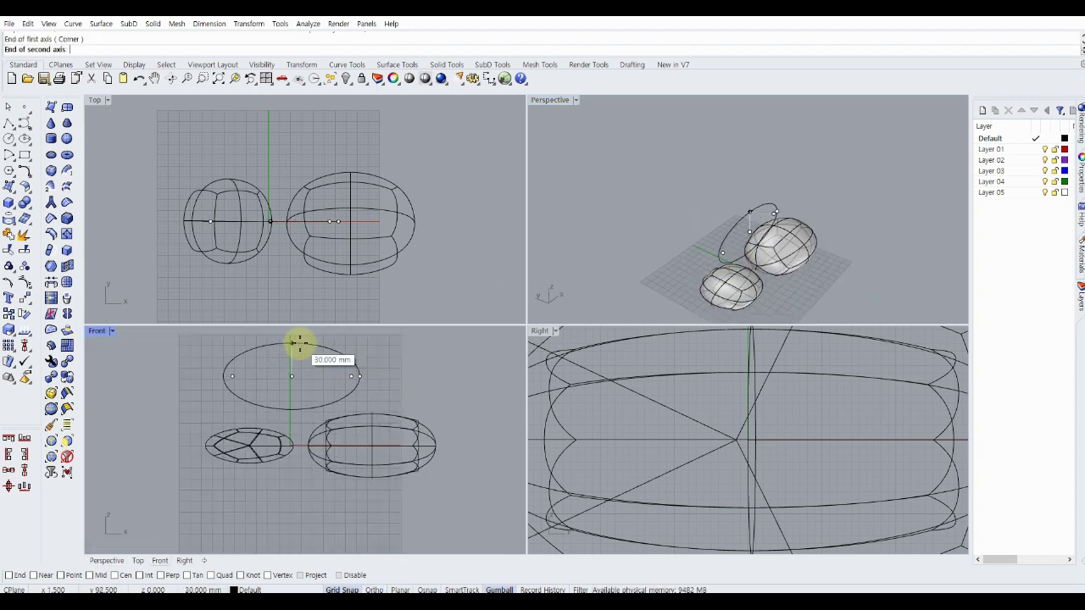
{"action": "left_click", "coordinate": [297, 343]}
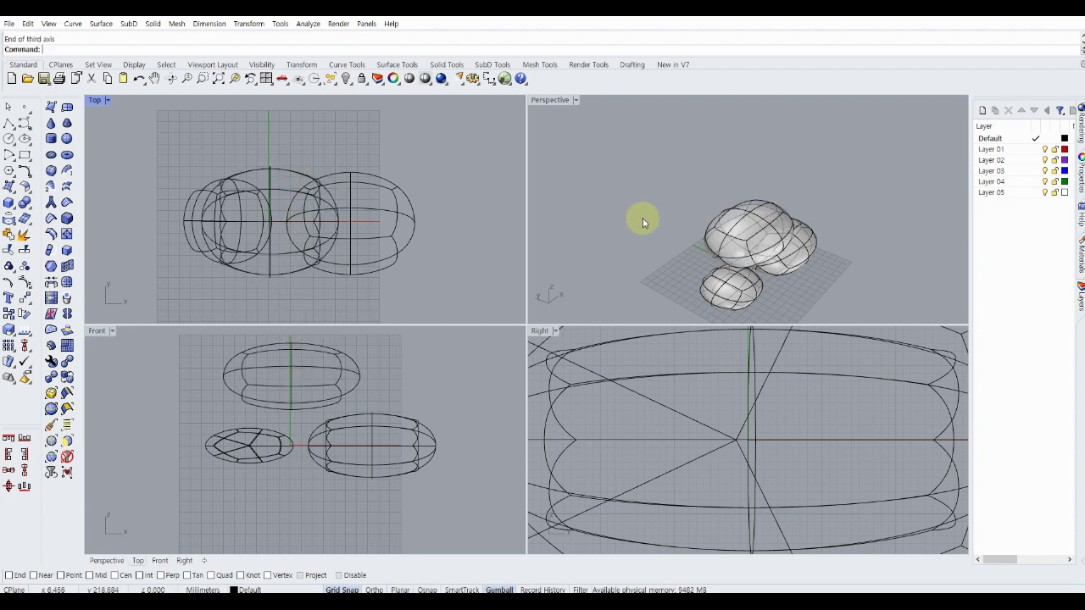
{"action": "mouse_move", "coordinate": [642, 223]}
{"action": "right_mouse_down"}
{"action": "mouse_move", "coordinate": [690, 225]}
{"action": "mouse_move", "coordinate": [623, 212]}
{"action": "right_mouse_up"}
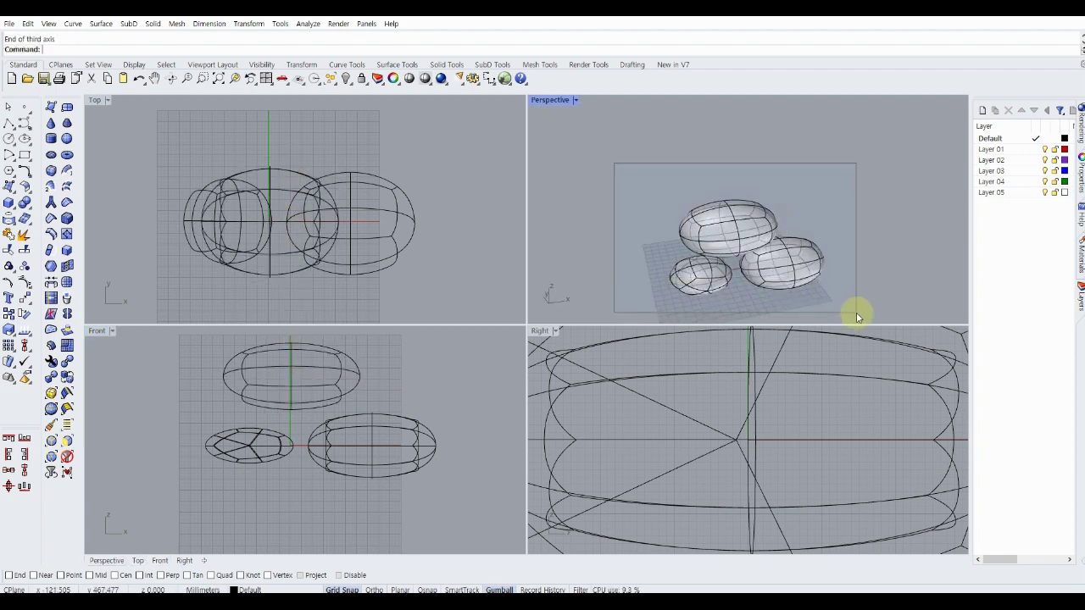
{"action": "key", "text": "ctrl+a"}
{"action": "key", "text": "Delete"}
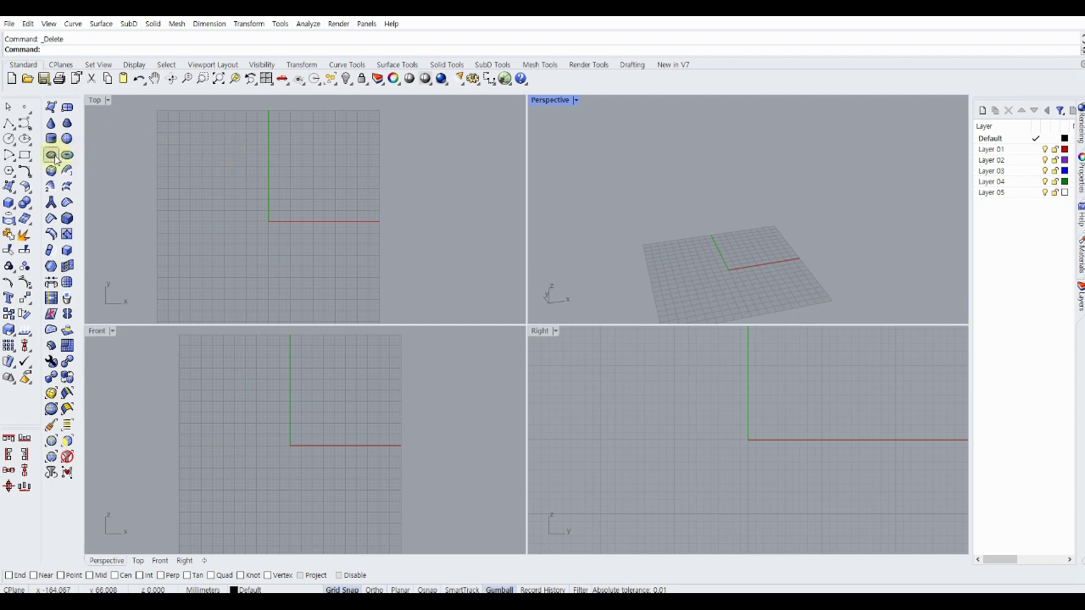
Step: Build a SubD torus centred at the origin
{"action": "left_click", "coordinate": [67, 158]}
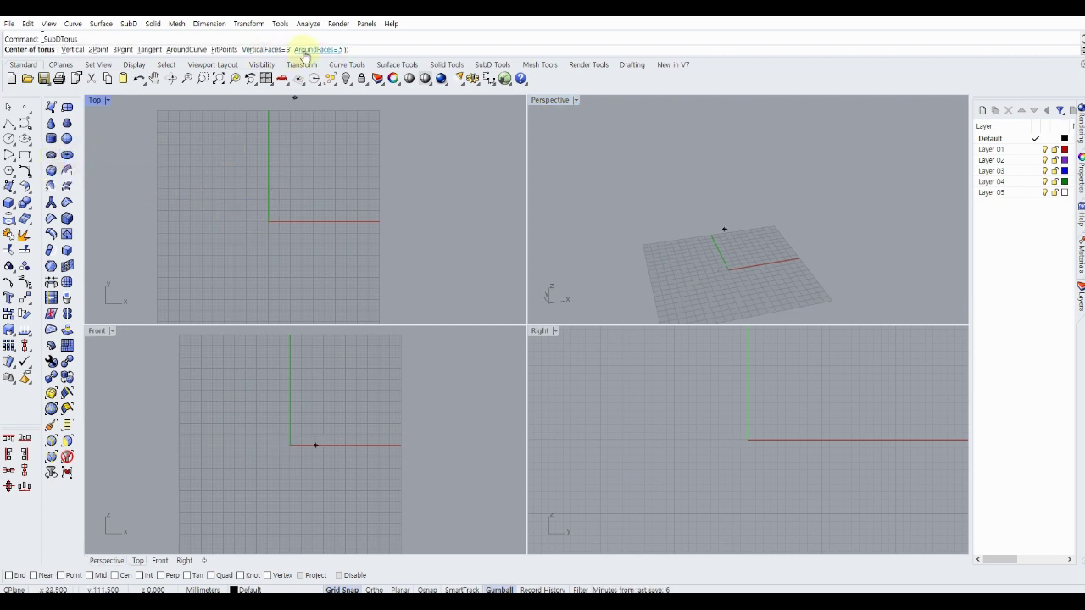
{"action": "left_click", "coordinate": [268, 219]}
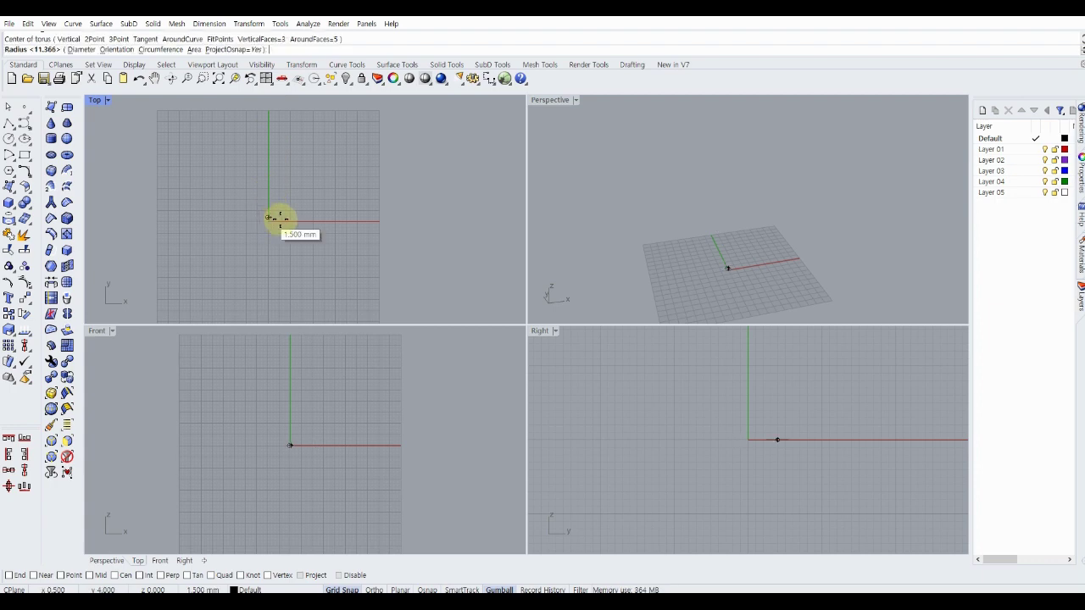
{"action": "left_click", "coordinate": [322, 222]}
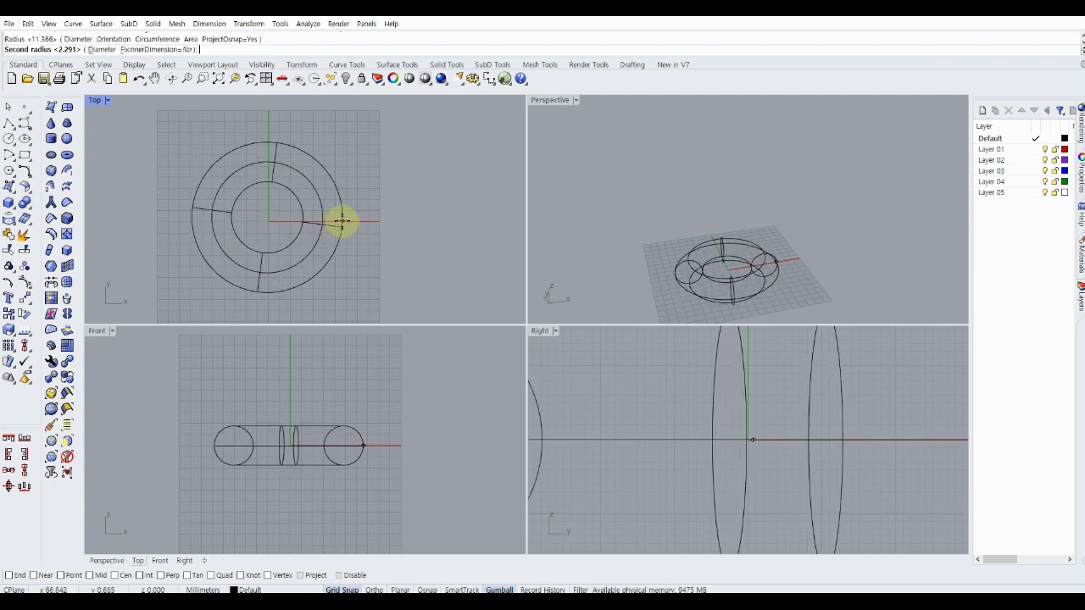
{"action": "left_click", "coordinate": [340, 224]}
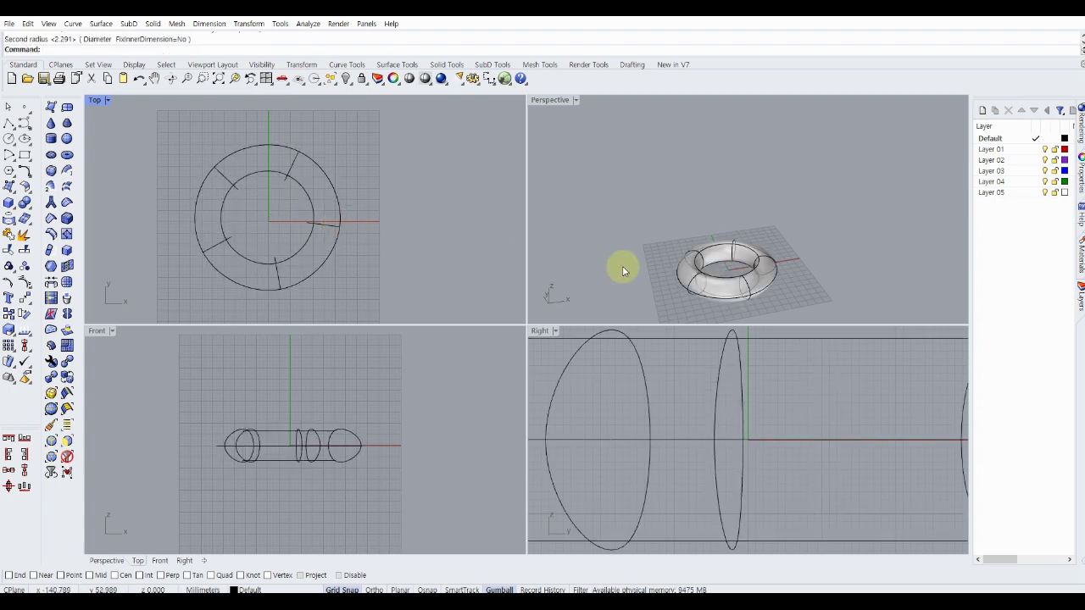
{"action": "mouse_move", "coordinate": [619, 266]}
{"action": "right_mouse_down"}
{"action": "mouse_move", "coordinate": [704, 279]}
{"action": "mouse_move", "coordinate": [690, 274]}
{"action": "right_mouse_up"}
Step: Build a second SubD torus with 5 vertical and 10 around faces to the right of the first
{"action": "right_click", "coordinate": [386, 204]}
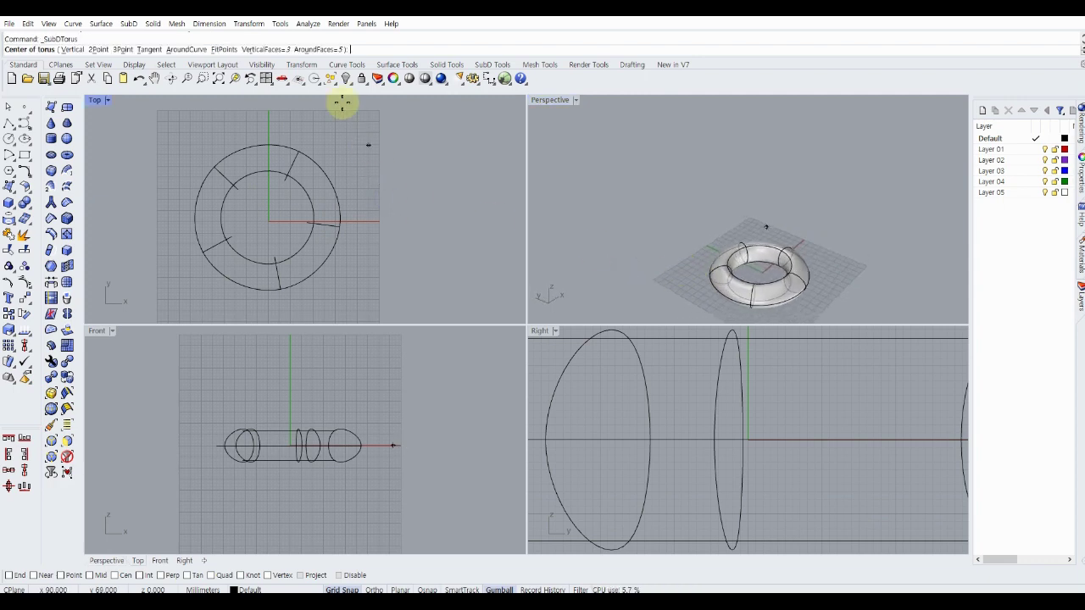
{"action": "left_click", "coordinate": [276, 50]}
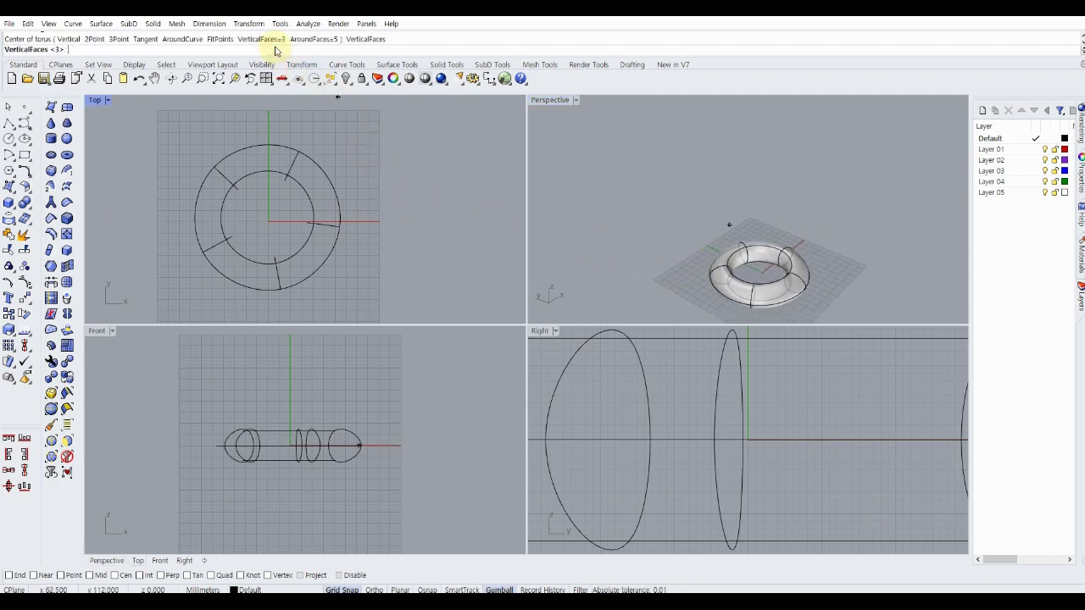
{"action": "type", "text": "5"}
{"action": "key", "text": "Return"}
{"action": "left_click", "coordinate": [321, 50]}
{"action": "type", "text": "10"}
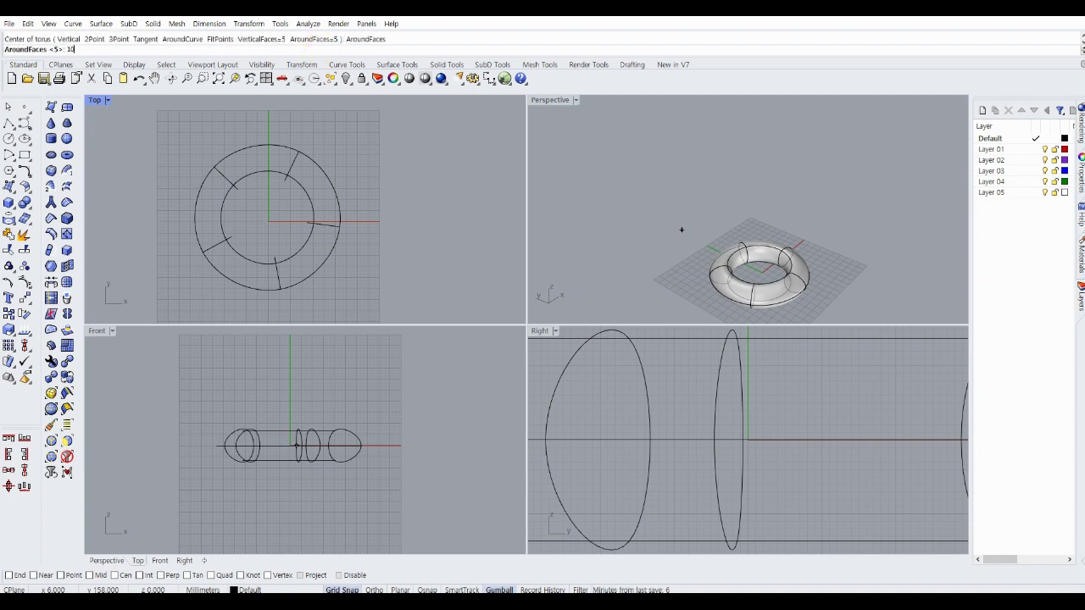
{"action": "key", "text": "Return"}
{"action": "left_click", "coordinate": [412, 216]}
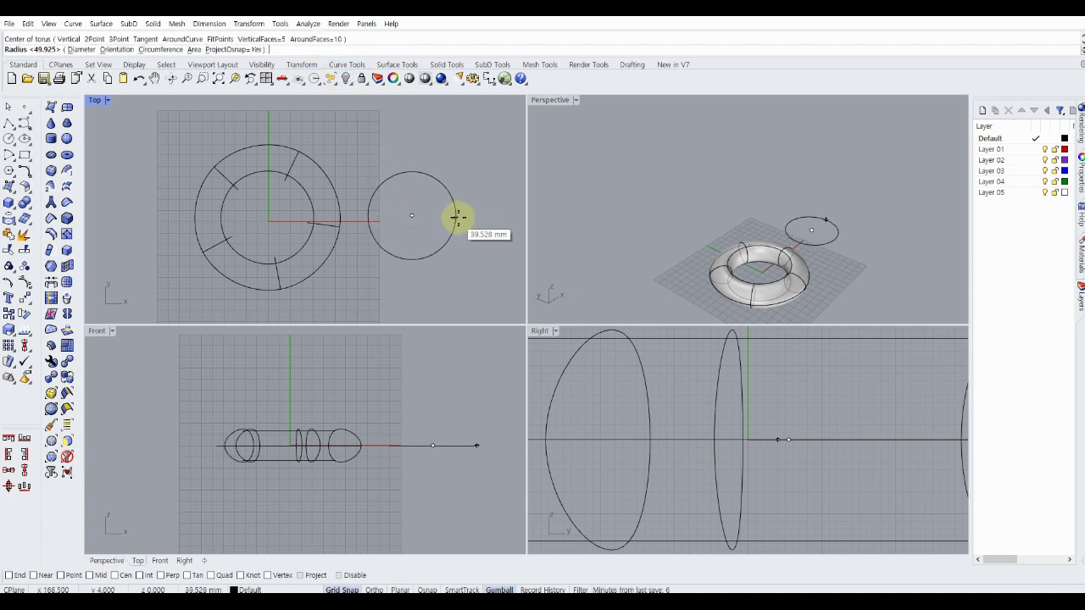
{"action": "left_click", "coordinate": [456, 218]}
{"action": "left_click", "coordinate": [478, 215]}
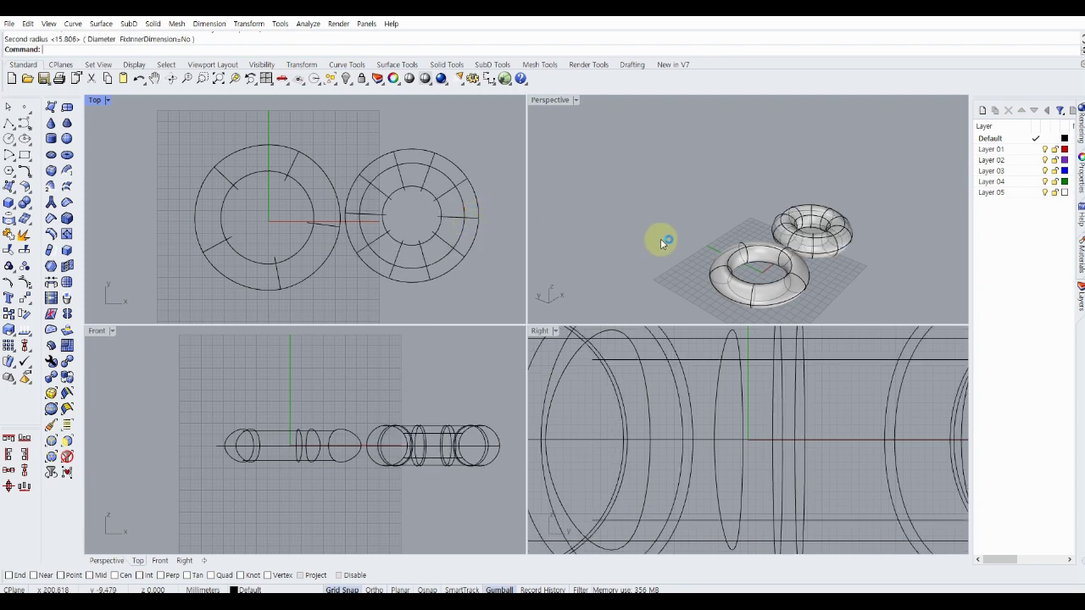
{"action": "mouse_move", "coordinate": [663, 244]}
{"action": "right_mouse_down"}
{"action": "mouse_move", "coordinate": [695, 235]}
{"action": "mouse_move", "coordinate": [634, 240]}
{"action": "mouse_move", "coordinate": [672, 216]}
{"action": "right_mouse_up"}
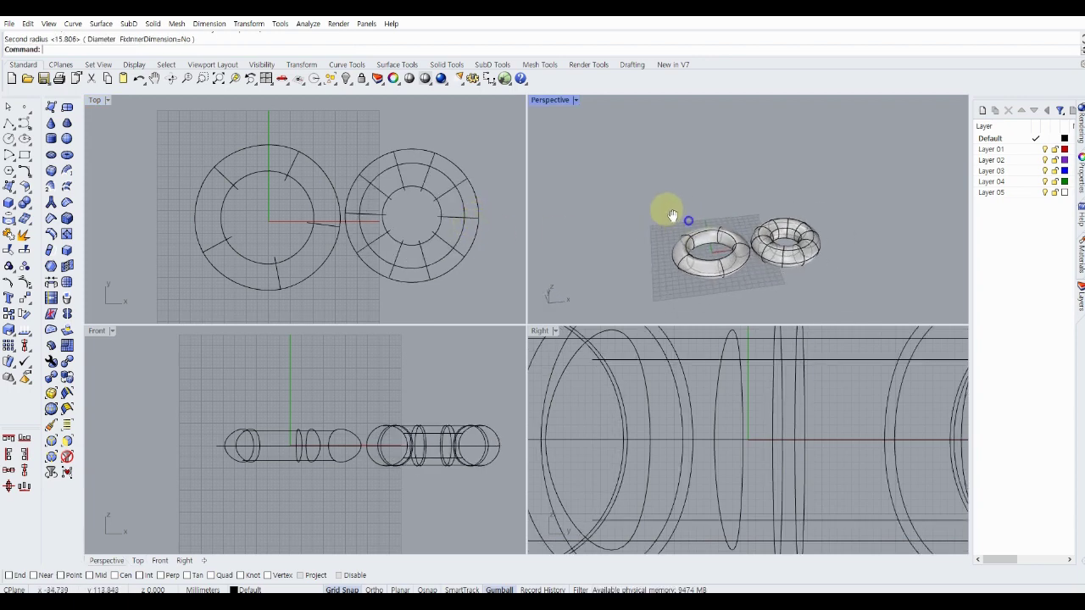
Step: Window-select both tori and delete them
{"action": "scroll", "coordinate": [661, 224], "scroll_direction": "up", "scroll_amount": 2}
{"action": "scroll", "coordinate": [712, 233], "scroll_direction": "up", "scroll_amount": 5}
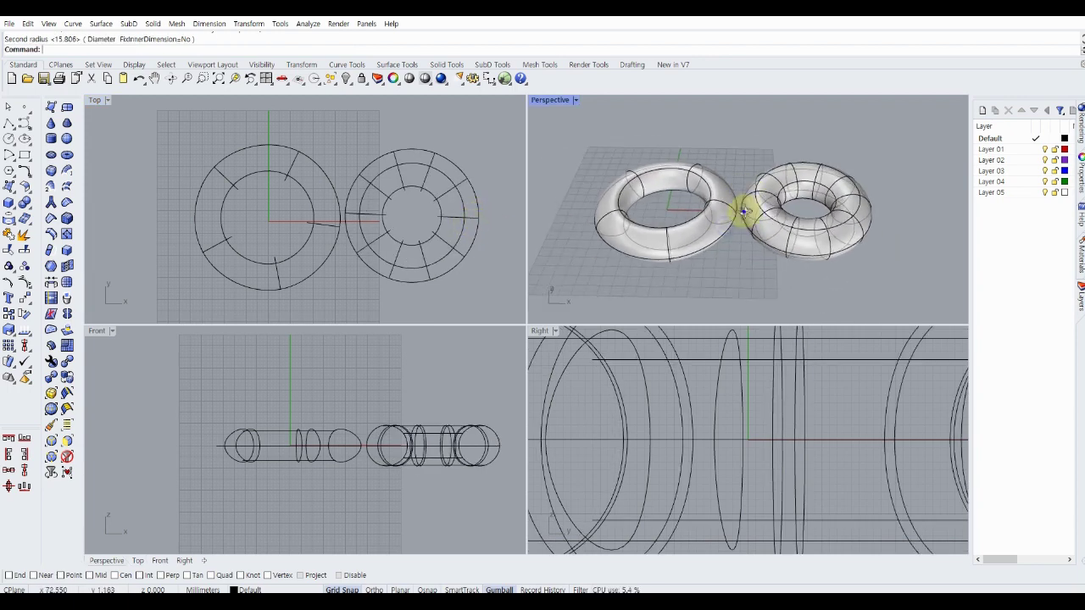
{"action": "scroll", "coordinate": [768, 424], "scroll_direction": "down", "scroll_amount": 5}
{"action": "scroll", "coordinate": [763, 408], "scroll_direction": "down", "scroll_amount": 1}
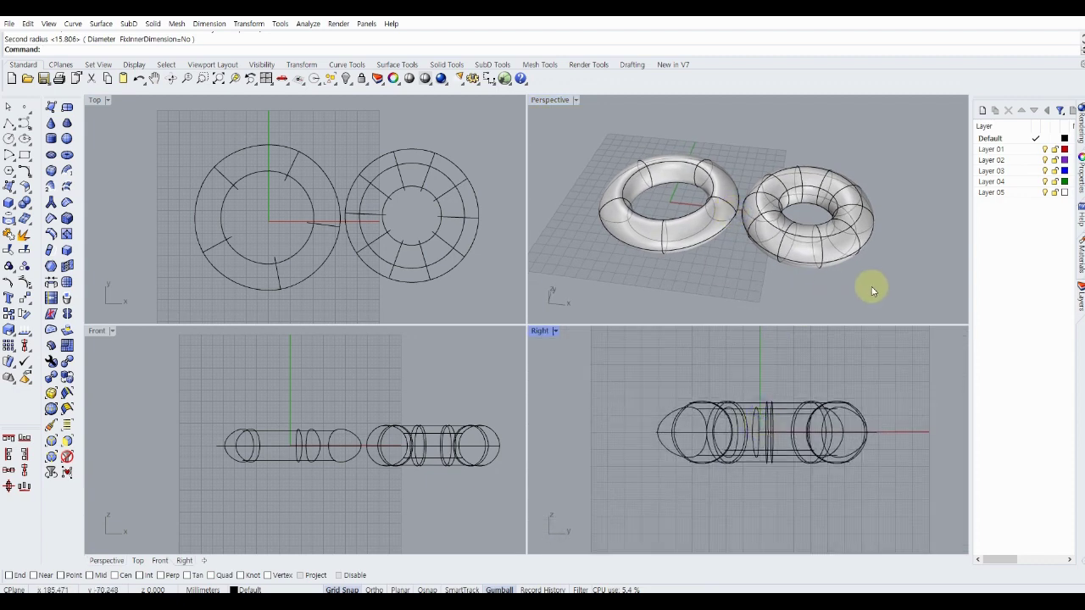
{"action": "left_click_drag", "start_coordinate": [871, 290], "coordinate": [726, 181]}
{"action": "key", "text": "Delete"}
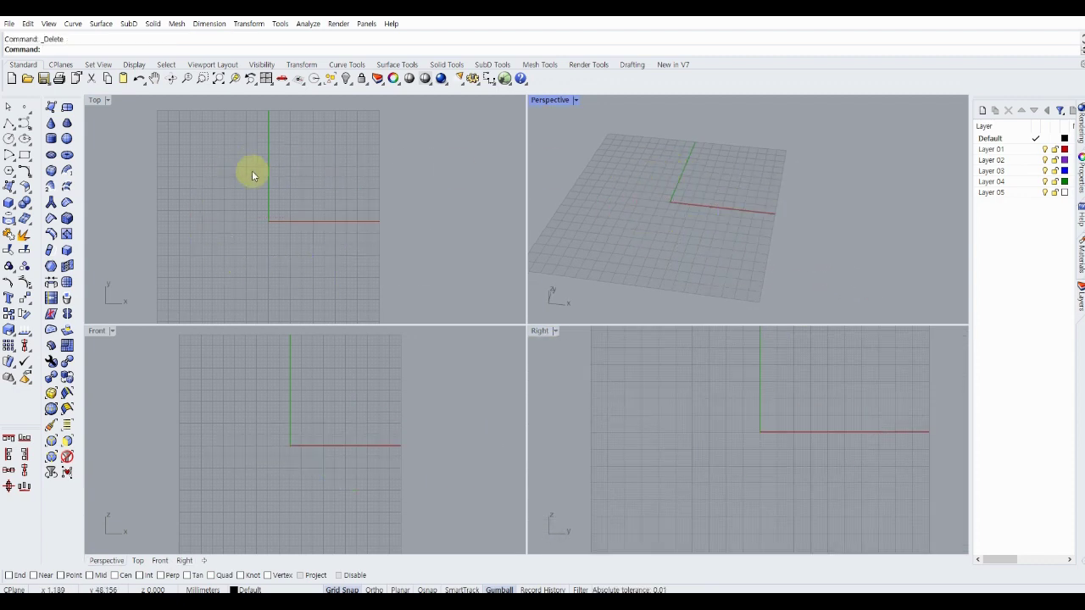
Step: Build a SubD box left of the origin in the Top view
{"action": "left_click", "coordinate": [224, 191]}
{"action": "right_click_drag", "start_coordinate": [172, 199], "coordinate": [177, 197]}
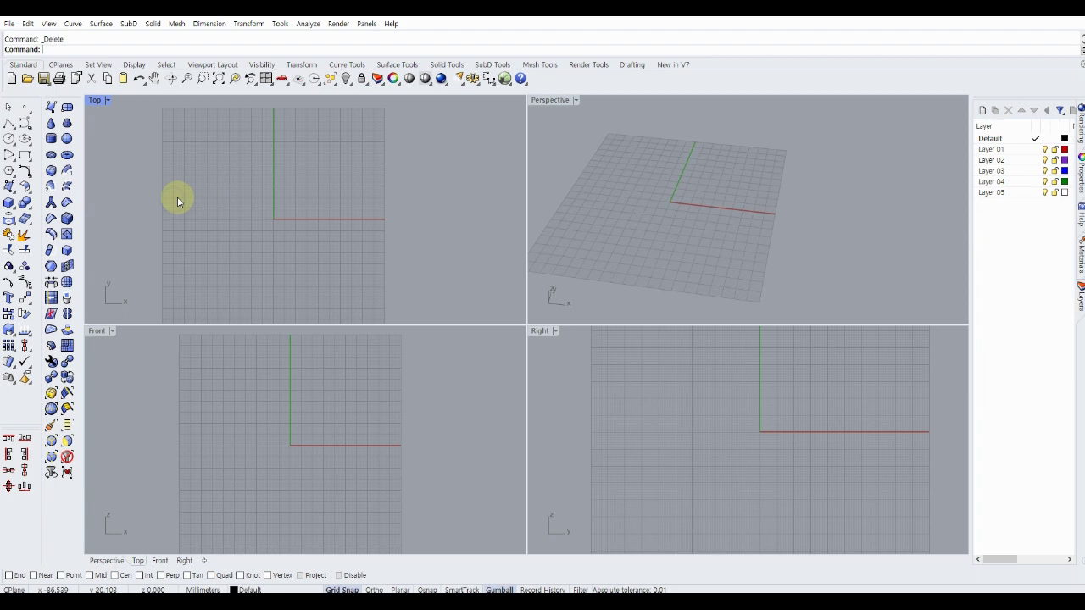
{"action": "left_click", "coordinate": [49, 172]}
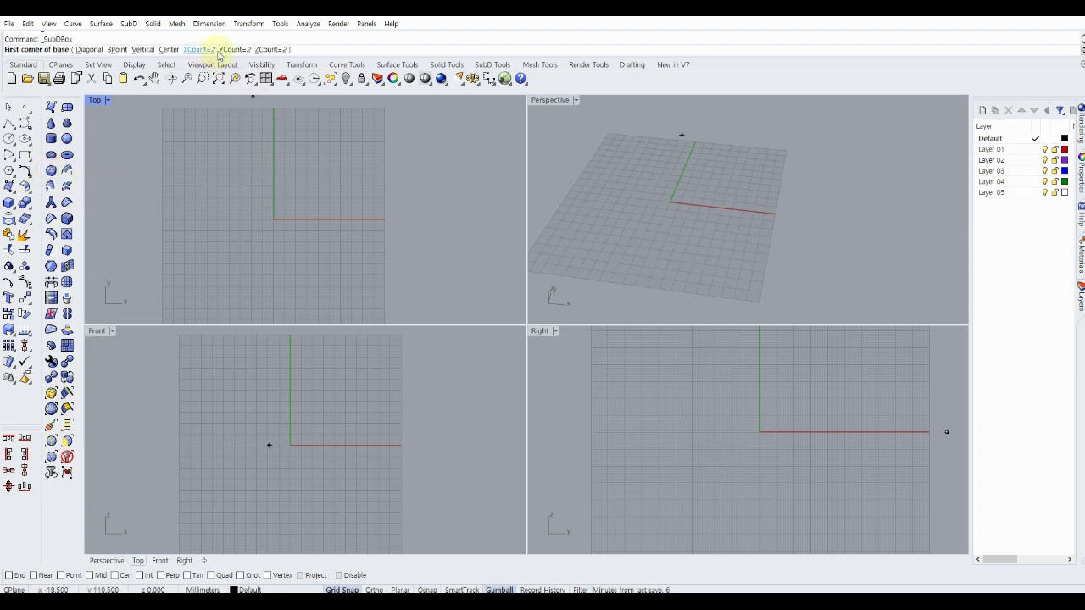
{"action": "left_click", "coordinate": [237, 196]}
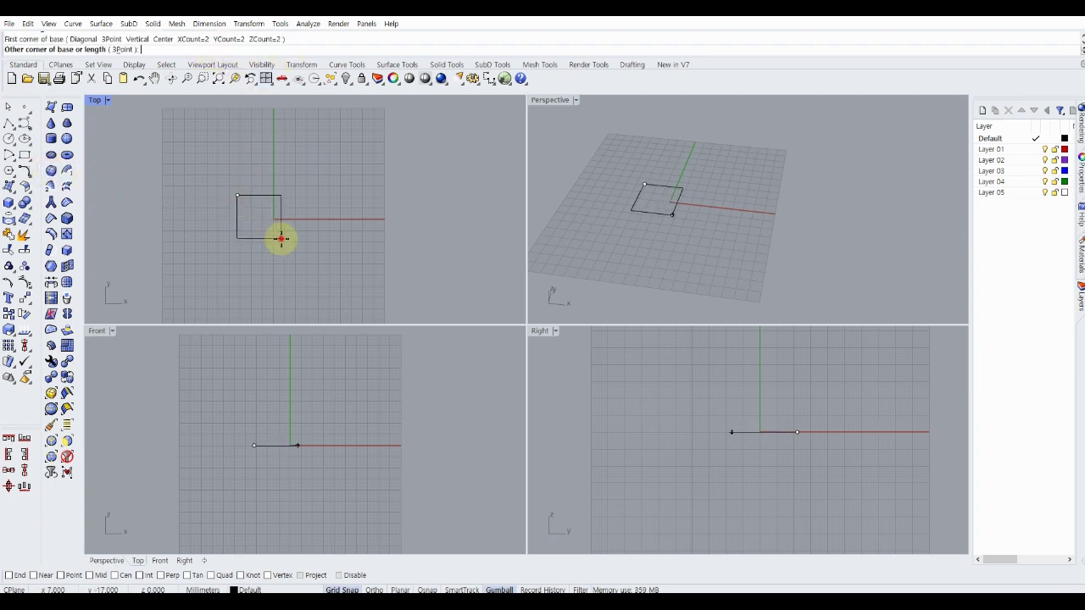
{"action": "left_click", "coordinate": [281, 238]}
{"action": "left_click", "coordinate": [282, 408]}
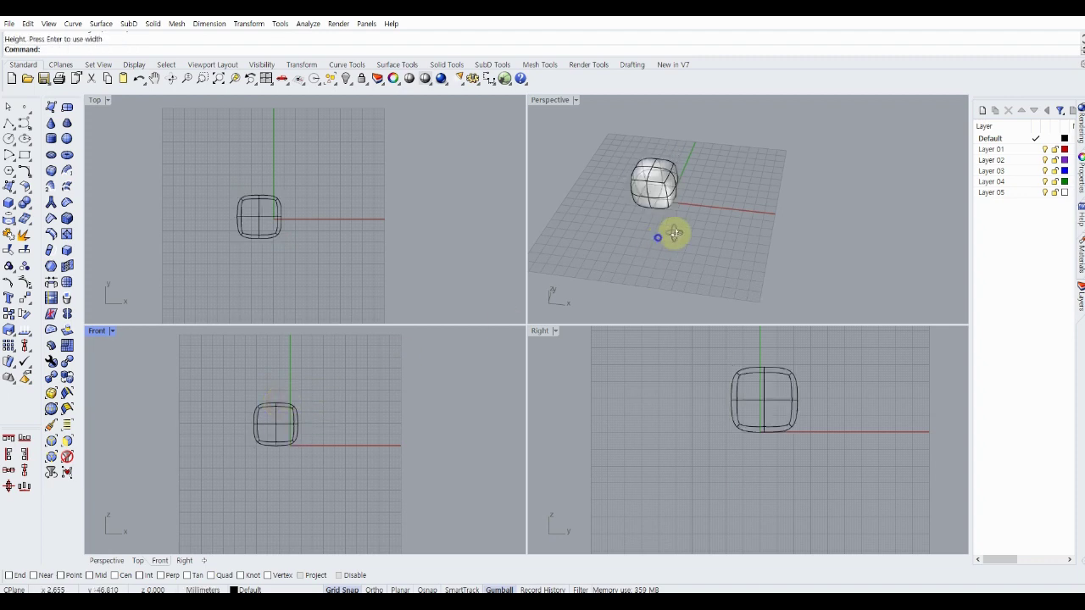
{"action": "right_click_drag", "start_coordinate": [674, 233], "coordinate": [558, 215]}
Step: Build a second SubD box with 3 faces along X to the right of the origin
{"action": "right_click", "coordinate": [341, 183]}
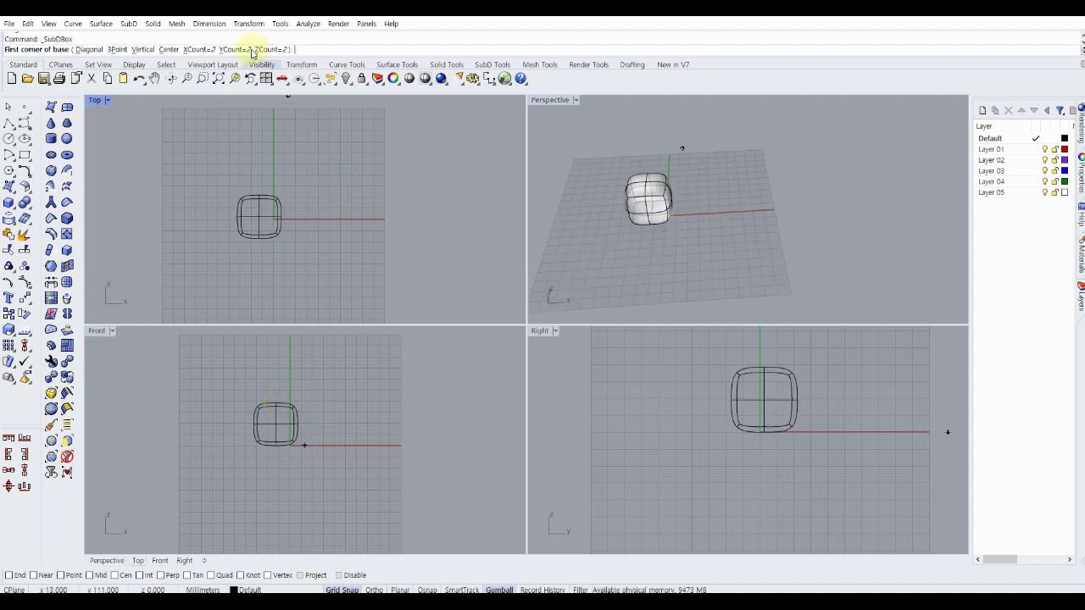
{"action": "left_click", "coordinate": [191, 50]}
{"action": "type", "text": "3"}
{"action": "key", "text": "Return"}
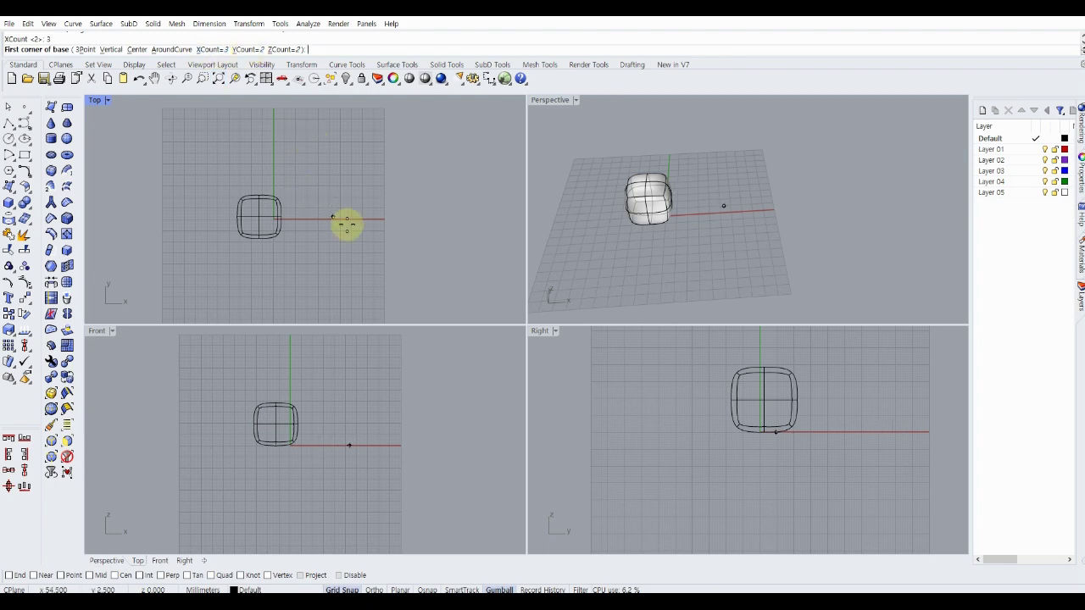
{"action": "left_click", "coordinate": [370, 219]}
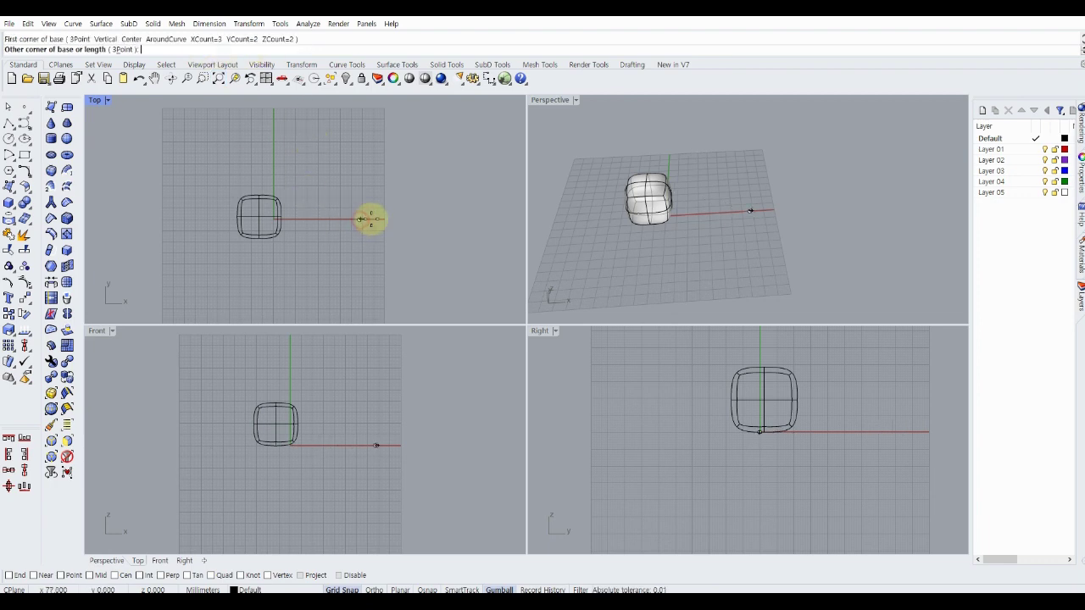
{"action": "left_click", "coordinate": [405, 175]}
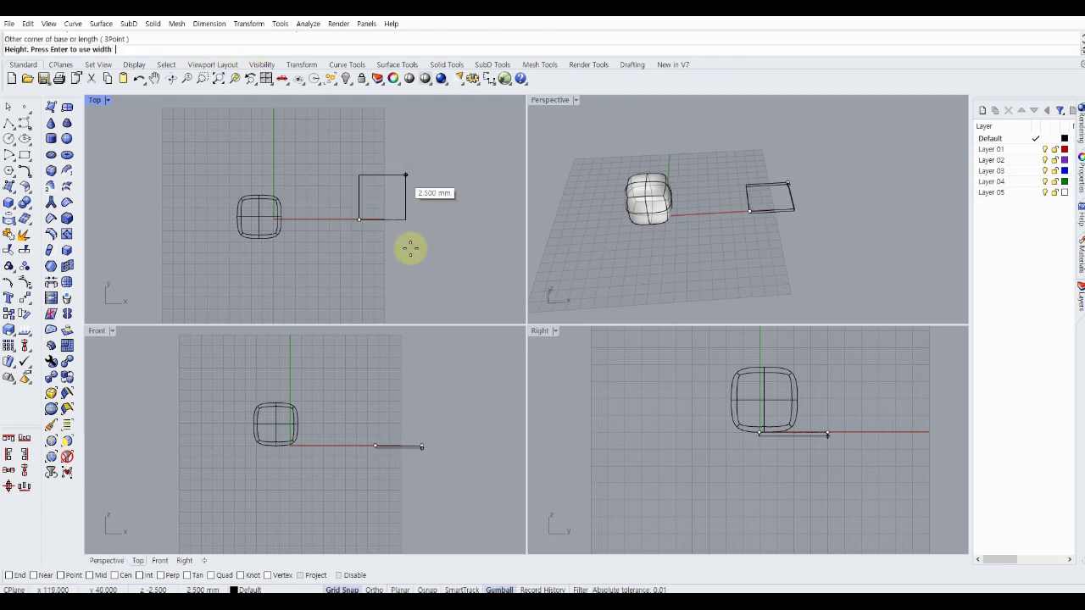
{"action": "left_click", "coordinate": [399, 396]}
Step: Window-select both SubD boxes and the curve and delete them
{"action": "mouse_move", "coordinate": [709, 278]}
{"action": "right_mouse_down"}
{"action": "mouse_move", "coordinate": [787, 232]}
{"action": "mouse_move", "coordinate": [855, 218]}
{"action": "mouse_move", "coordinate": [677, 164]}
{"action": "mouse_move", "coordinate": [688, 186]}
{"action": "mouse_move", "coordinate": [823, 165]}
{"action": "mouse_move", "coordinate": [794, 160]}
{"action": "mouse_move", "coordinate": [810, 193]}
{"action": "mouse_move", "coordinate": [620, 174]}
{"action": "mouse_move", "coordinate": [704, 180]}
{"action": "mouse_move", "coordinate": [669, 175]}
{"action": "mouse_move", "coordinate": [696, 194]}
{"action": "mouse_move", "coordinate": [653, 178]}
{"action": "right_mouse_up"}
{"action": "left_click_drag", "start_coordinate": [172, 144], "coordinate": [466, 286]}
{"action": "key", "text": "Delete"}
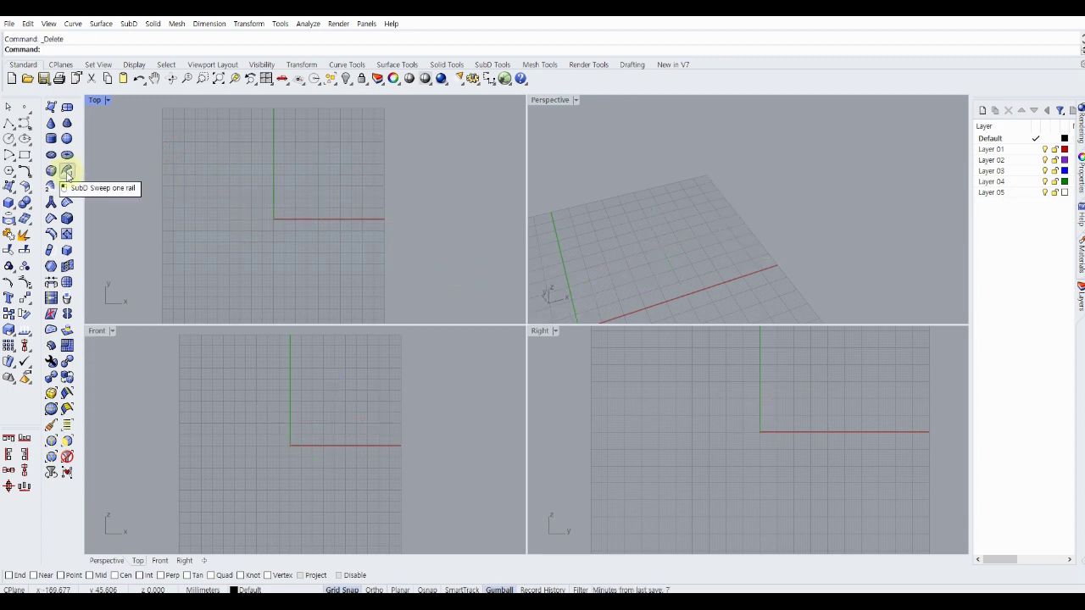
Step: Draw a seven-point S-shaped control-point curve from left to right in the Top view
{"action": "left_click", "coordinate": [24, 124]}
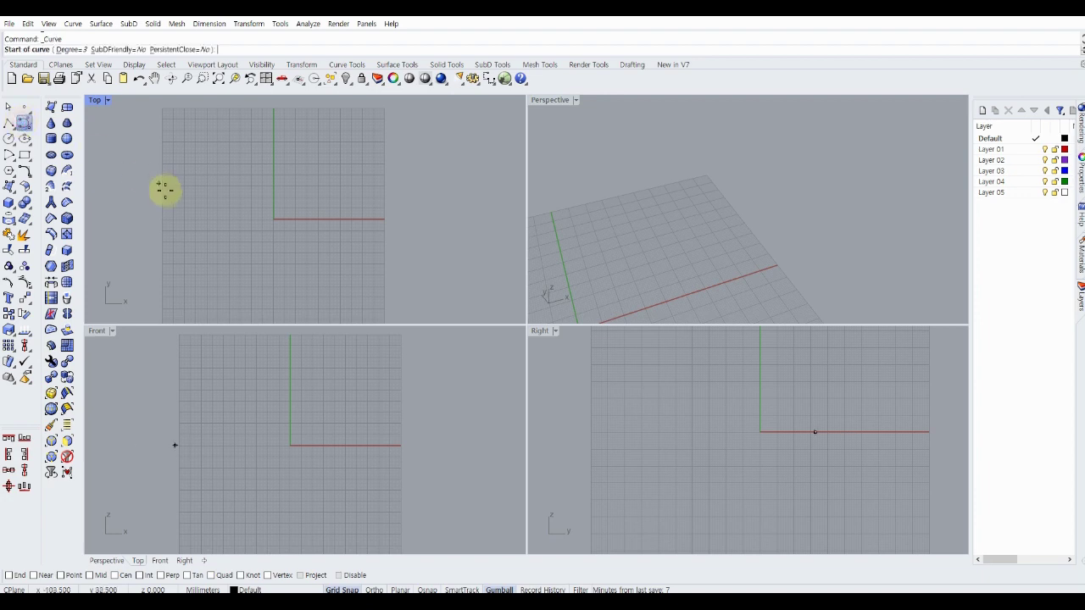
{"action": "left_click", "coordinate": [171, 196]}
{"action": "left_click", "coordinate": [200, 165]}
{"action": "left_click", "coordinate": [252, 181]}
{"action": "left_click", "coordinate": [309, 228]}
{"action": "left_click", "coordinate": [377, 227]}
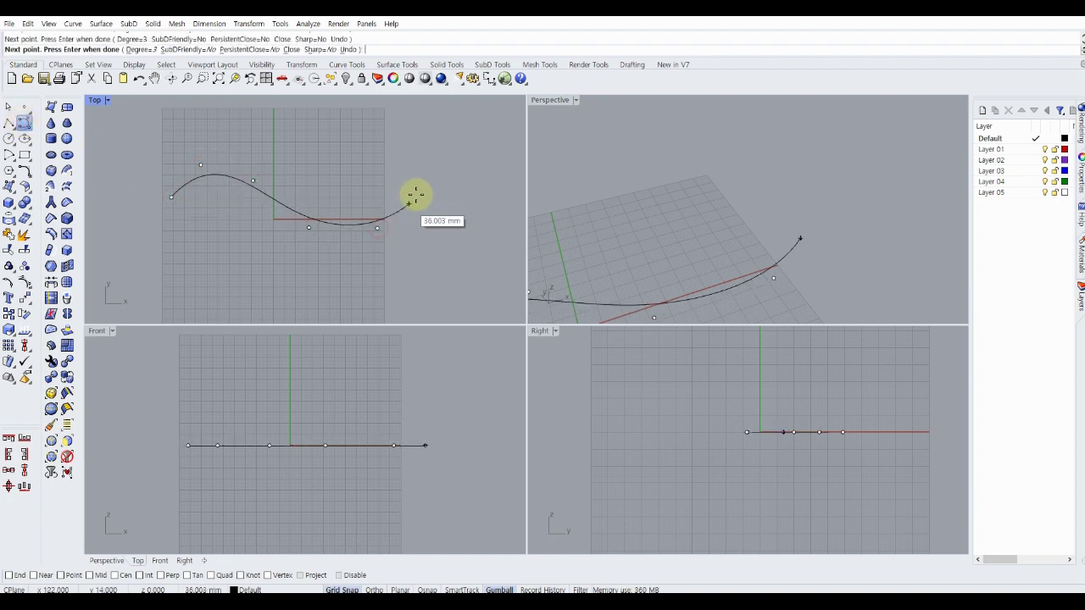
{"action": "left_click", "coordinate": [418, 193]}
{"action": "left_click", "coordinate": [442, 169]}
{"action": "key", "text": "Return"}
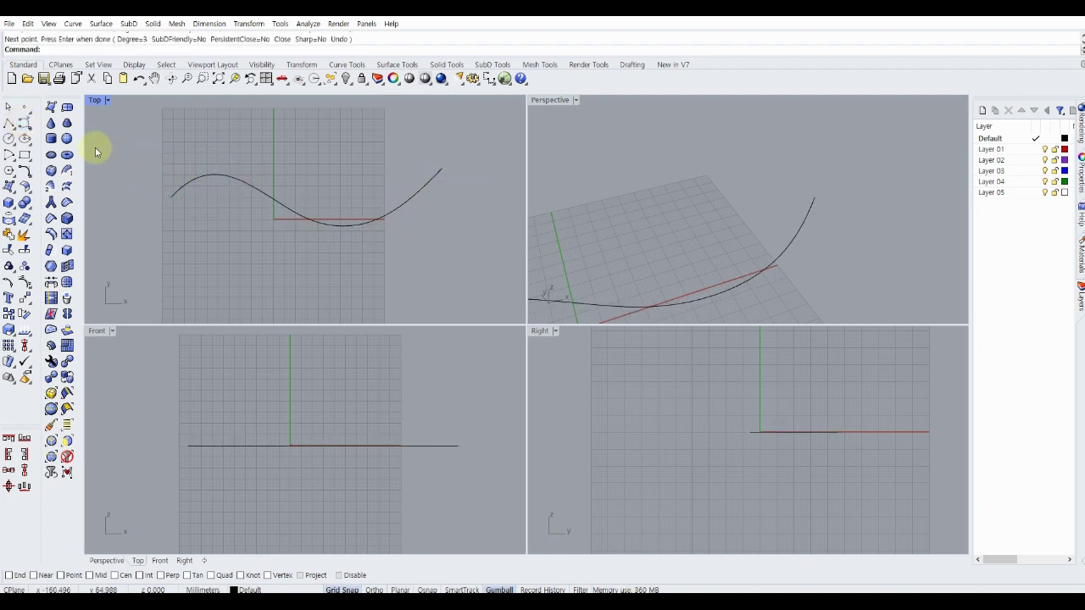
{"action": "right_click_drag", "start_coordinate": [173, 139], "coordinate": [144, 163]}
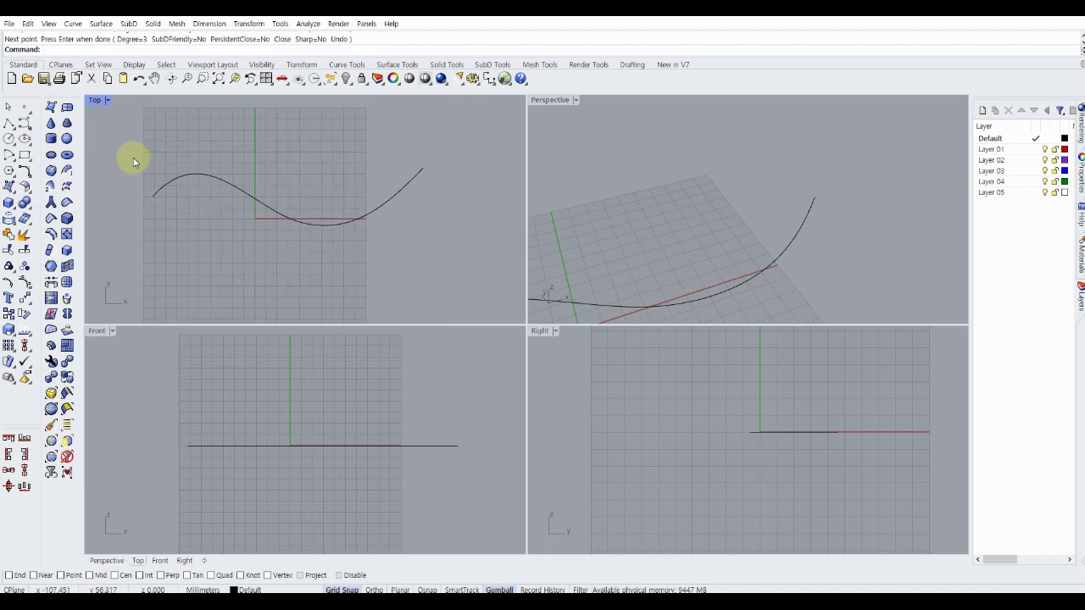
Step: Place a 31 mm circle around the S-curve's left end
{"action": "left_click", "coordinate": [14, 145]}
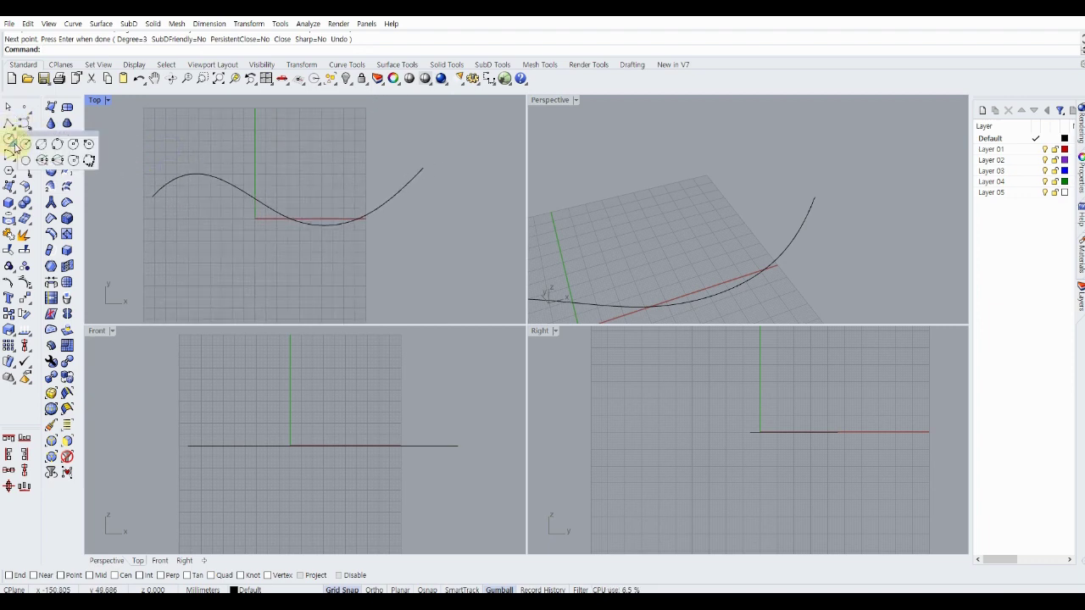
{"action": "left_click", "coordinate": [74, 146]}
{"action": "left_click", "coordinate": [149, 196]}
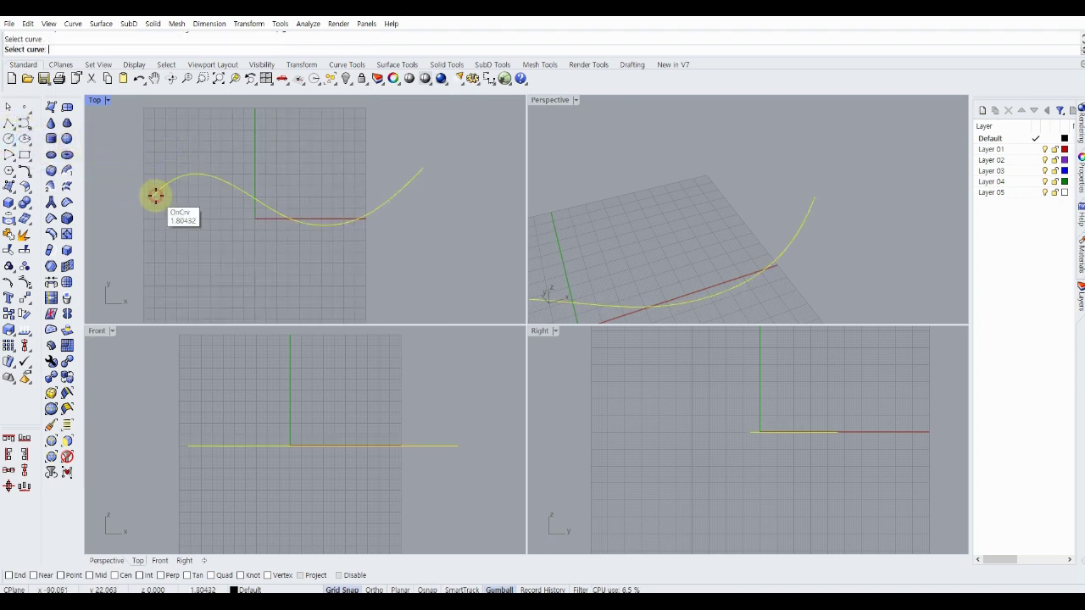
{"action": "left_click", "coordinate": [149, 197]}
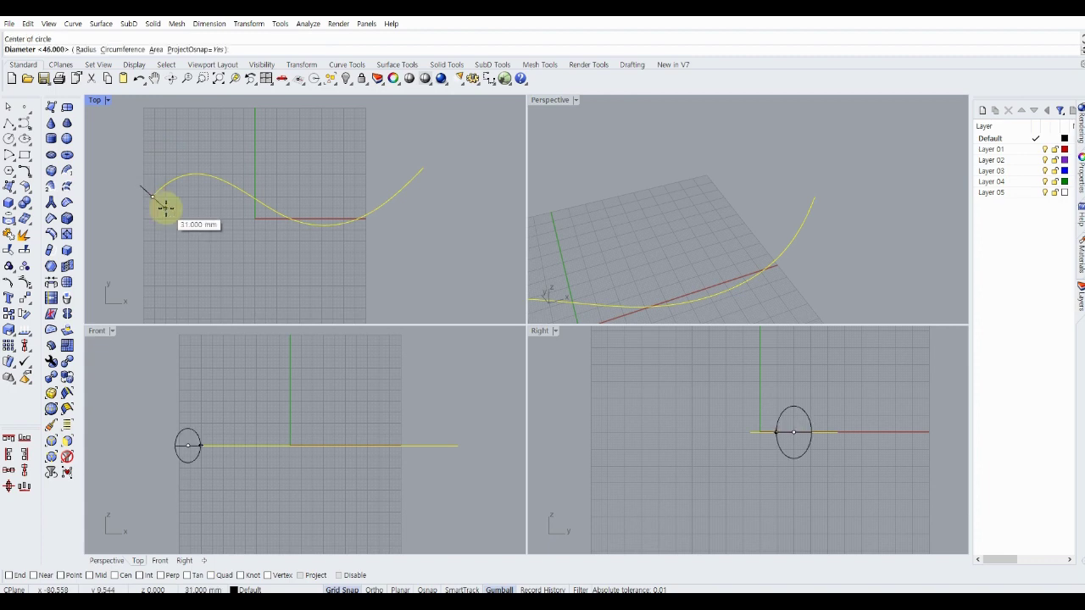
{"action": "left_click", "coordinate": [166, 207]}
Step: Place a small circle around the S-curve's right end
{"action": "right_click", "coordinate": [318, 191]}
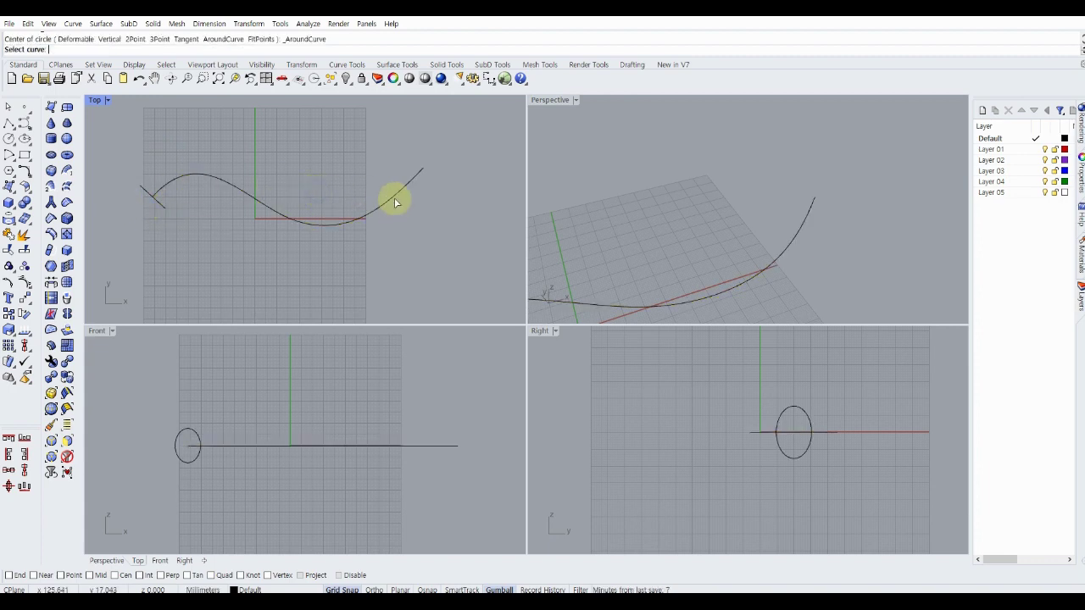
{"action": "left_click", "coordinate": [394, 195]}
{"action": "left_click", "coordinate": [422, 167]}
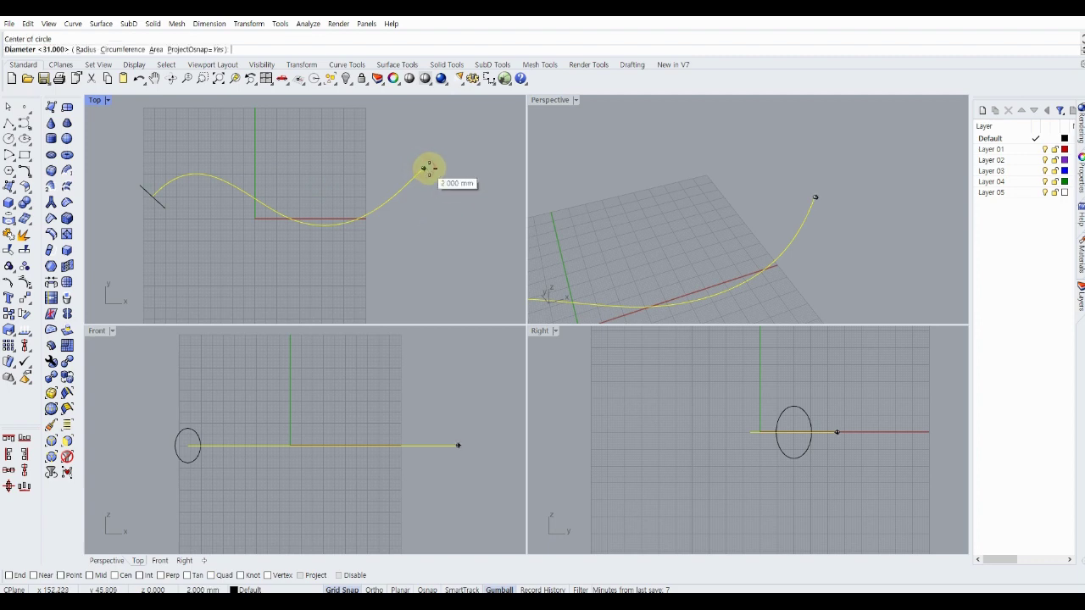
{"action": "left_click", "coordinate": [431, 169]}
{"action": "right_click_drag", "start_coordinate": [261, 215], "coordinate": [263, 228]}
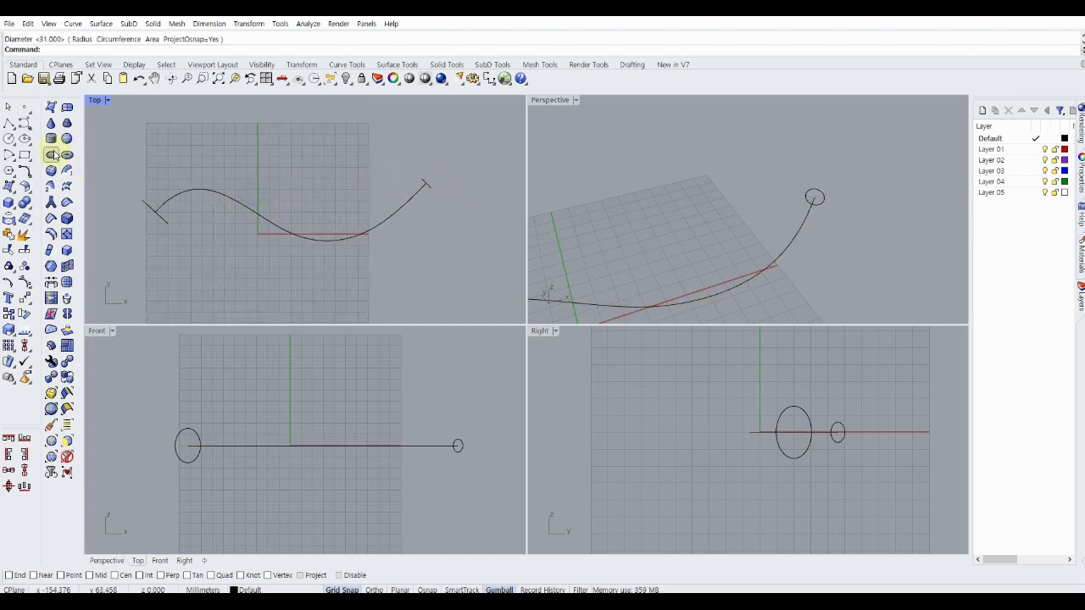
{"action": "left_click", "coordinate": [69, 171]}
Step: Start a one-rail SubD sweep using the S-curve as rail and the circles as cross sections
{"action": "left_click", "coordinate": [186, 191]}
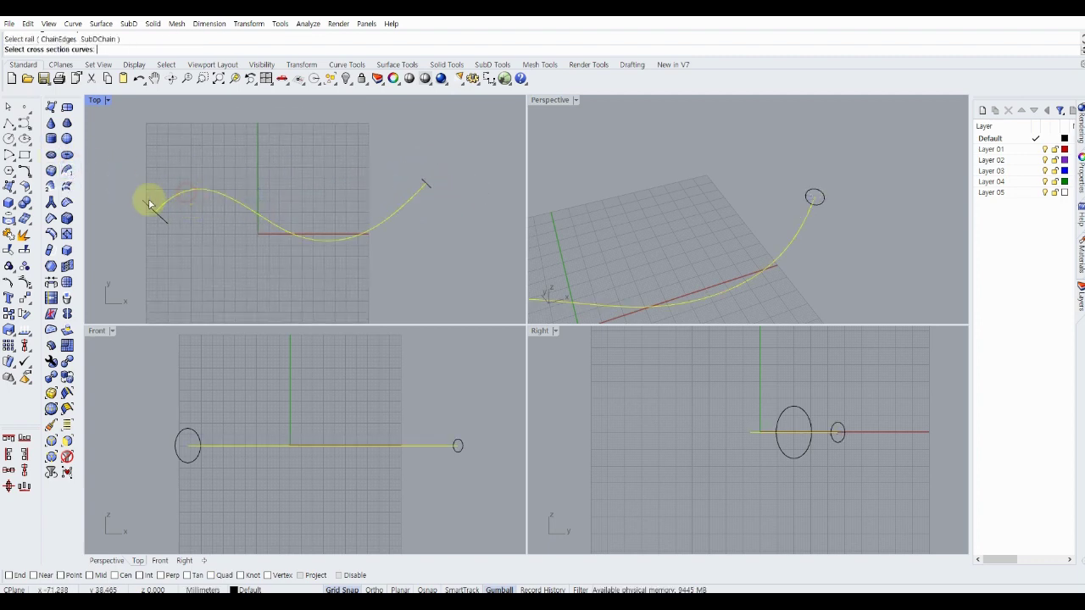
{"action": "left_click", "coordinate": [145, 206]}
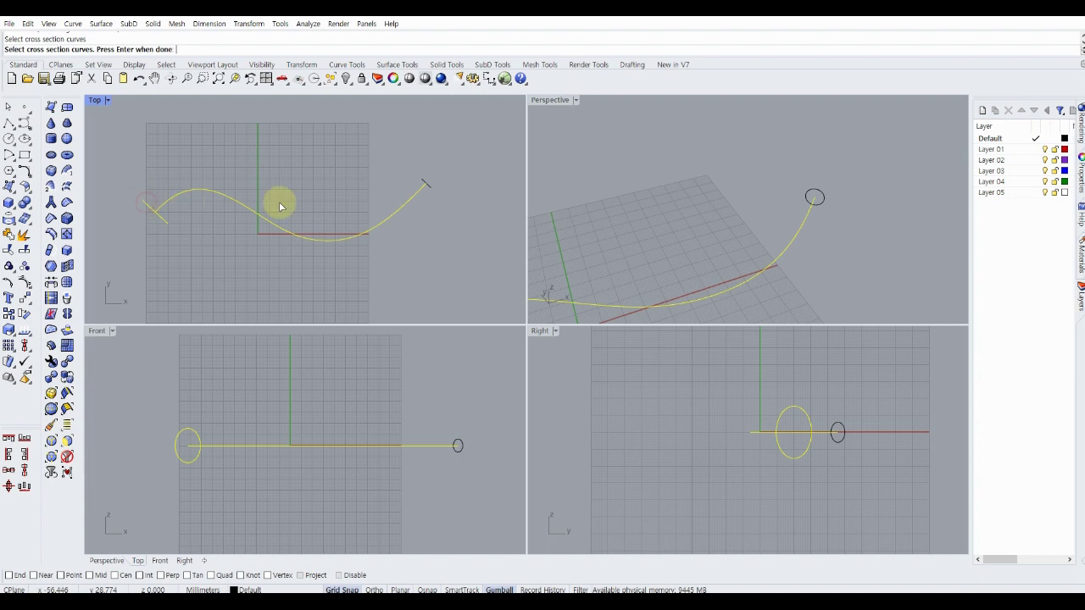
{"action": "right_click", "coordinate": [394, 155]}
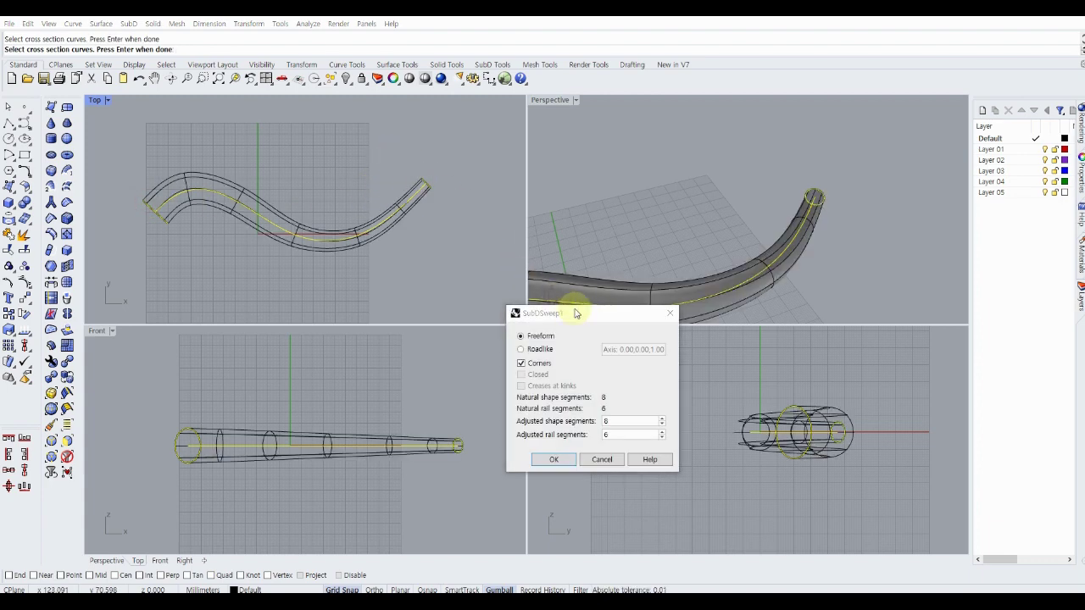
{"action": "left_click_drag", "start_coordinate": [581, 311], "coordinate": [440, 278]}
{"action": "mouse_move", "coordinate": [634, 218]}
{"action": "right_mouse_down"}
{"action": "mouse_move", "coordinate": [685, 218]}
{"action": "mouse_move", "coordinate": [673, 225]}
{"action": "mouse_move", "coordinate": [742, 204]}
{"action": "mouse_move", "coordinate": [727, 194]}
{"action": "mouse_move", "coordinate": [758, 183]}
{"action": "mouse_move", "coordinate": [705, 205]}
{"action": "right_mouse_up"}
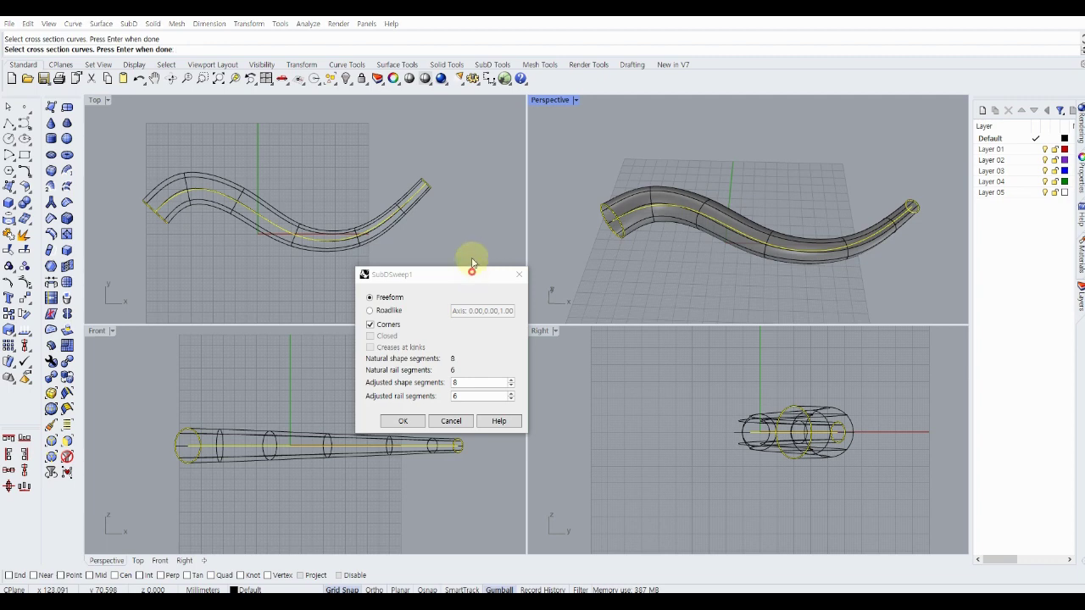
{"action": "left_click_drag", "start_coordinate": [472, 277], "coordinate": [462, 183]}
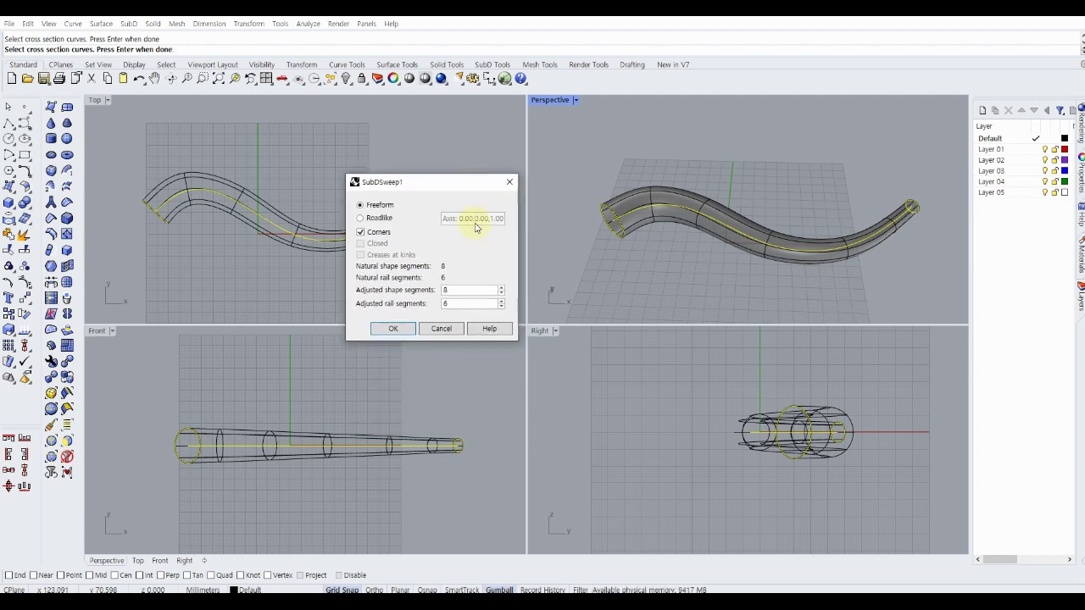
{"action": "right_click_drag", "start_coordinate": [651, 275], "coordinate": [698, 229]}
{"action": "scroll", "coordinate": [662, 204], "scroll_direction": "up", "scroll_amount": 3}
{"action": "scroll", "coordinate": [666, 204], "scroll_direction": "down", "scroll_amount": 3}
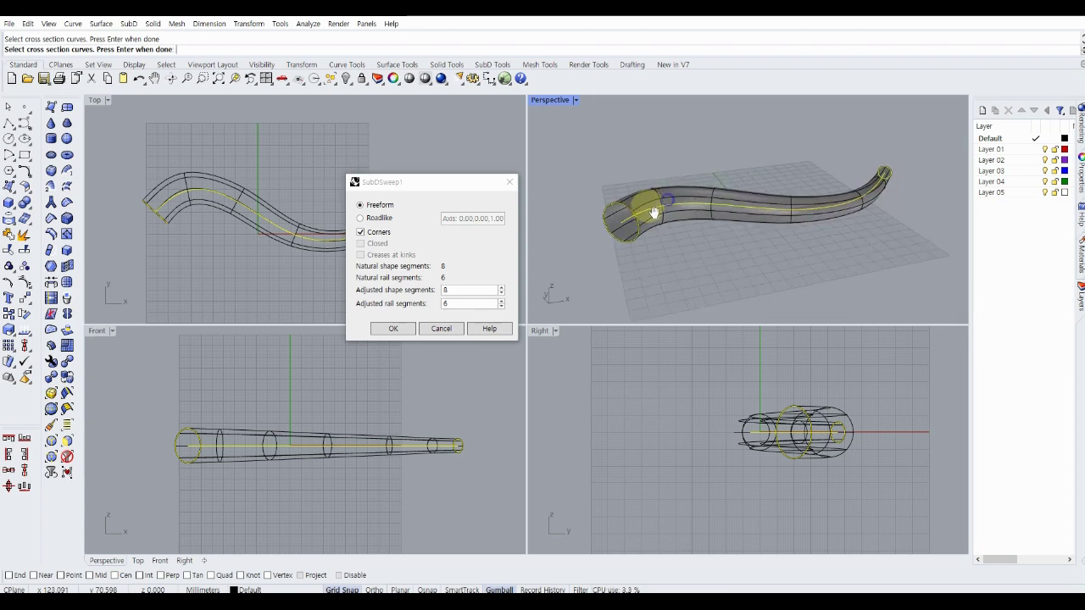
{"action": "scroll", "coordinate": [657, 217], "scroll_direction": "down", "scroll_amount": 2}
Step: Try different shape segment counts for the sweep, ranging from 2 up to 10
{"action": "left_click", "coordinate": [502, 288]}
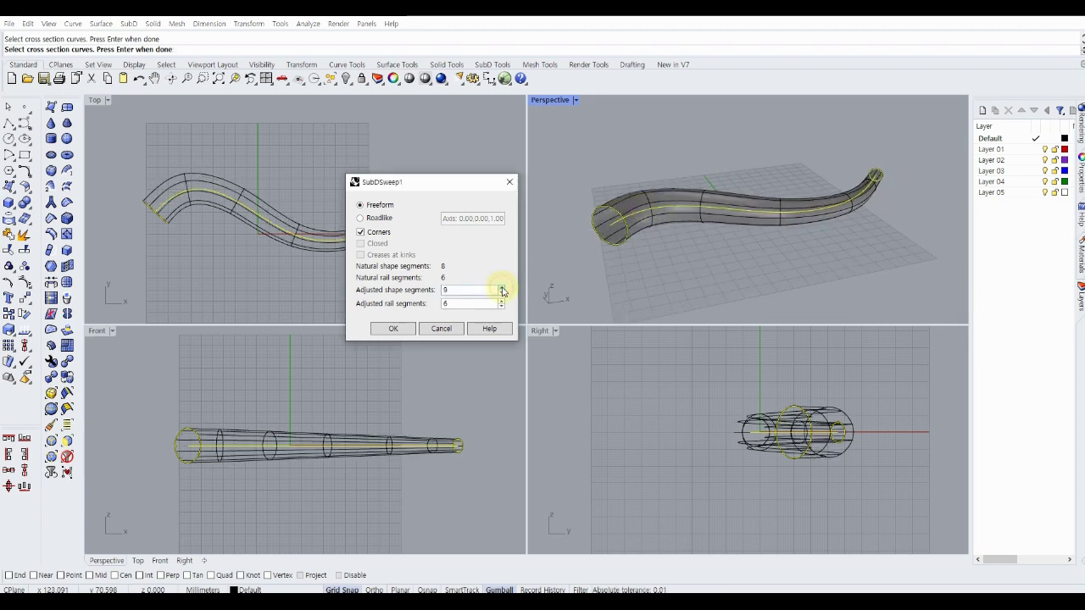
{"action": "left_click", "coordinate": [502, 289]}
{"action": "left_click", "coordinate": [502, 288]}
{"action": "left_click", "coordinate": [502, 288]}
{"action": "left_click", "coordinate": [502, 287]}
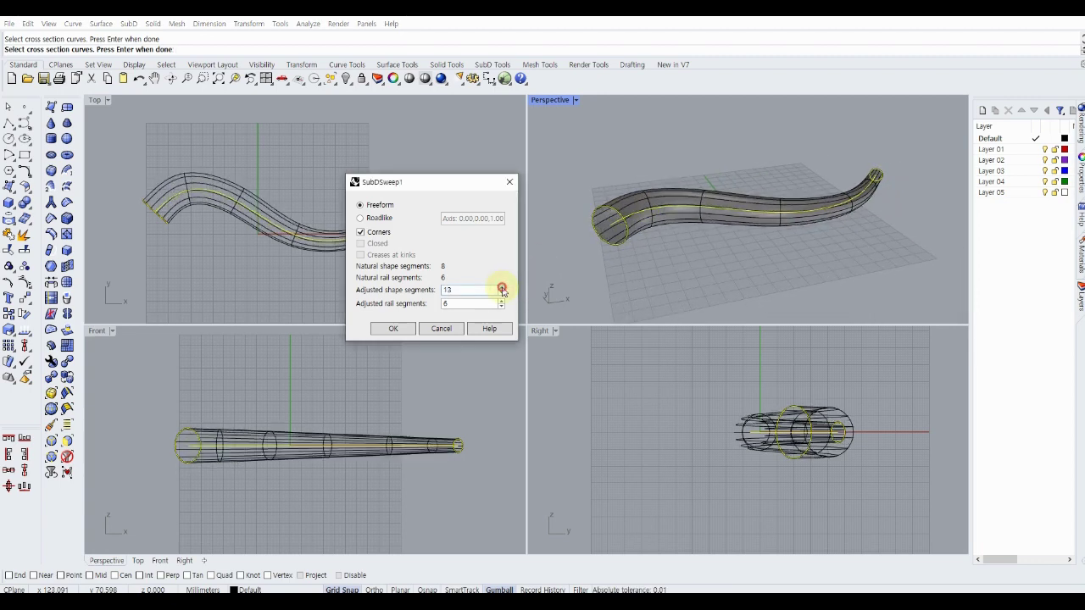
{"action": "left_click", "coordinate": [502, 286]}
{"action": "double_click", "coordinate": [502, 295]}
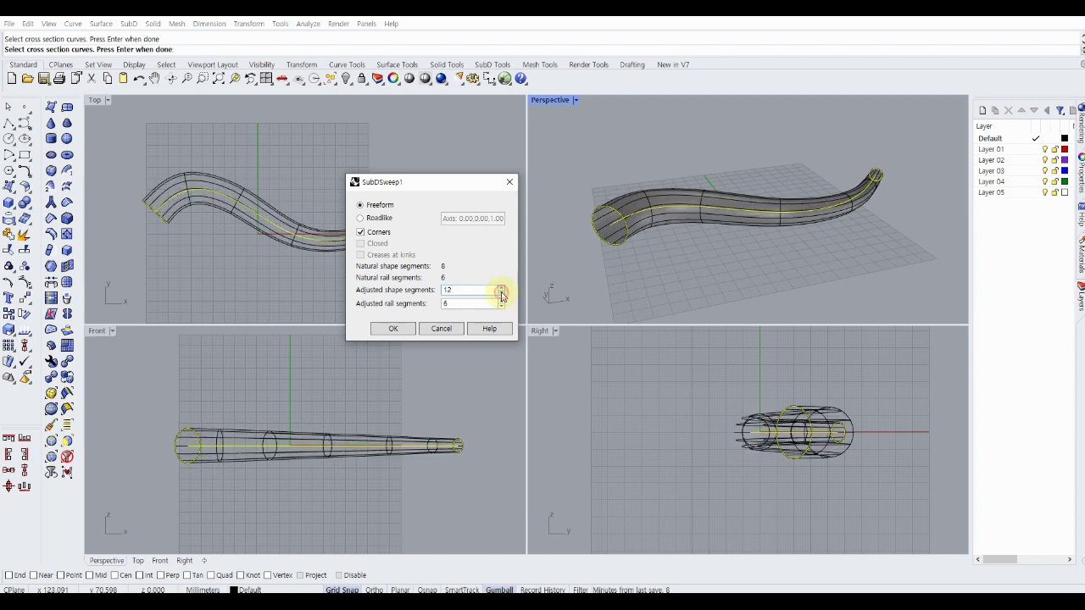
{"action": "double_click", "coordinate": [502, 295]}
{"action": "double_click", "coordinate": [502, 294]}
{"action": "double_click", "coordinate": [502, 295]}
{"action": "left_click", "coordinate": [502, 295]}
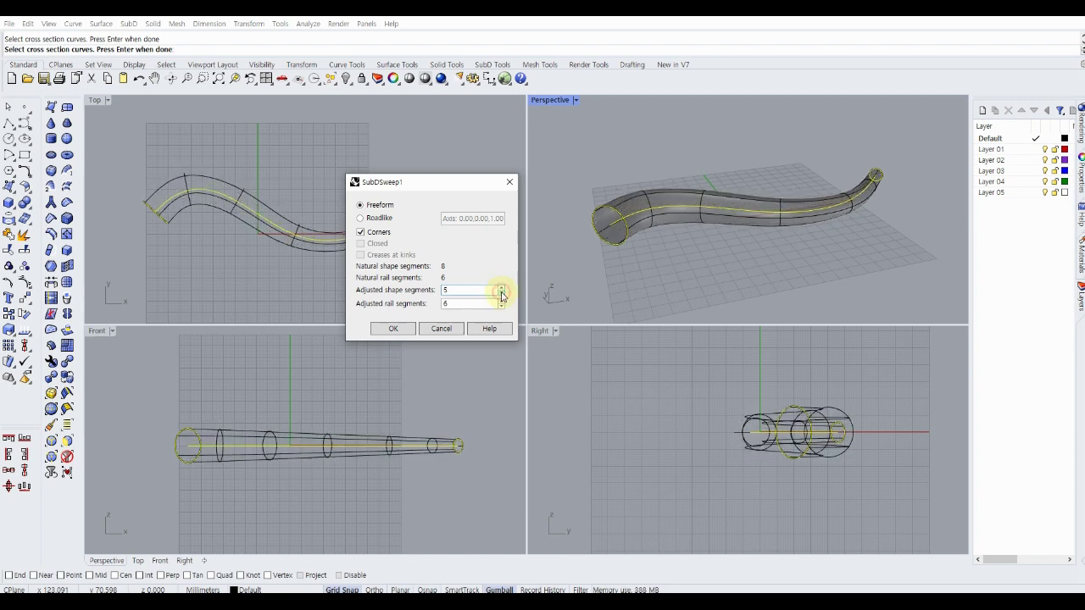
{"action": "left_click", "coordinate": [502, 295]}
{"action": "left_click", "coordinate": [502, 295]}
{"action": "left_click", "coordinate": [502, 295]}
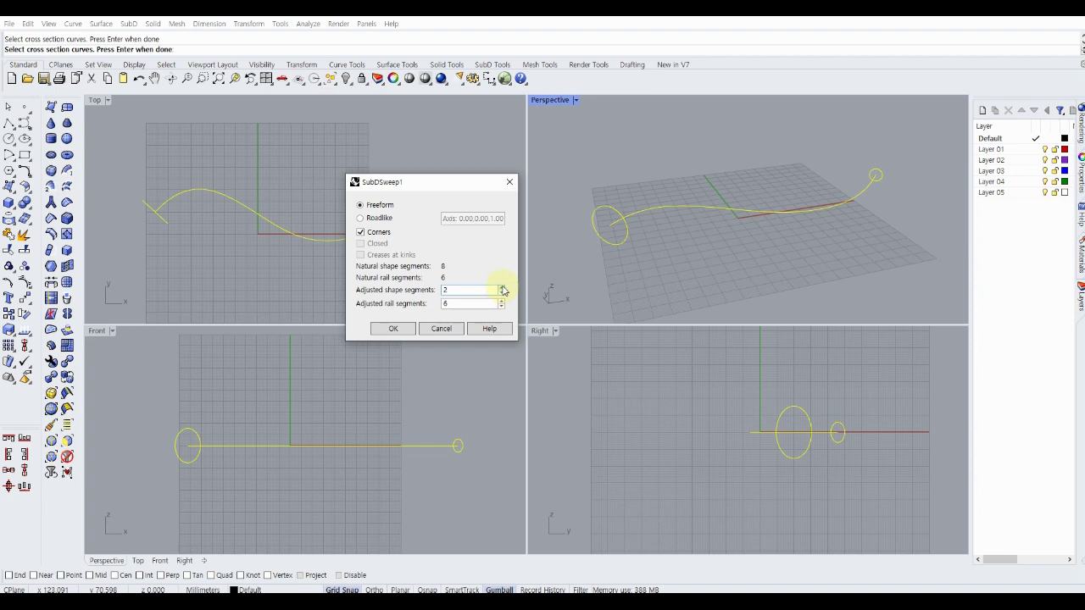
{"action": "left_click", "coordinate": [502, 287]}
{"action": "double_click", "coordinate": [502, 287]}
{"action": "double_click", "coordinate": [501, 287]}
{"action": "left_click", "coordinate": [502, 287]}
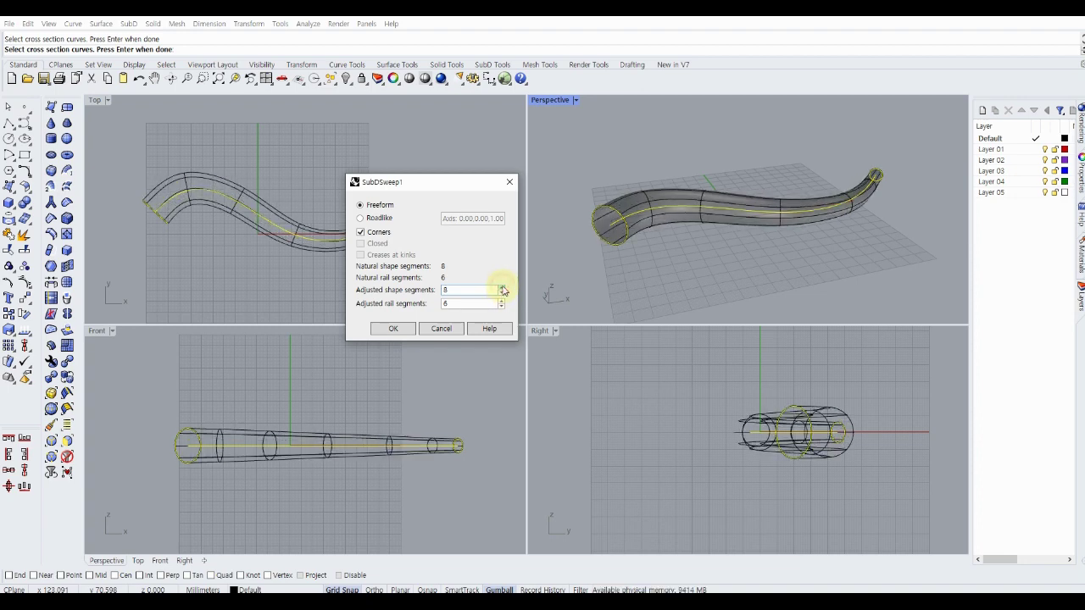
{"action": "left_click", "coordinate": [502, 288]}
{"action": "left_click", "coordinate": [502, 287]}
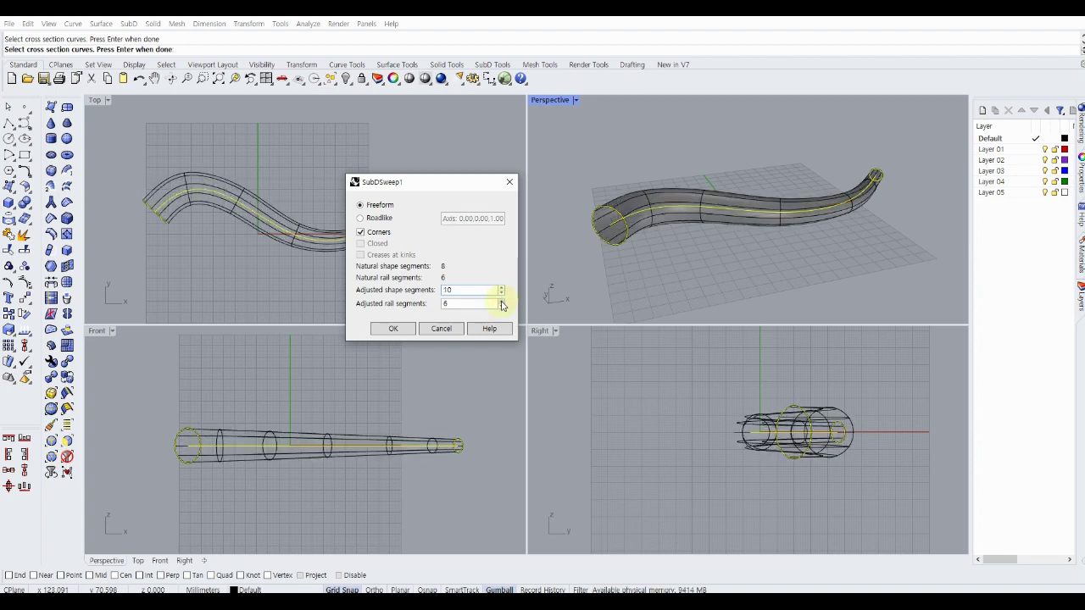
Step: Settle on 8 shape segments and 5 rail segments, then create the SubD tube
{"action": "left_click", "coordinate": [502, 302]}
{"action": "left_click", "coordinate": [501, 302]}
{"action": "left_click", "coordinate": [502, 301]}
{"action": "double_click", "coordinate": [502, 301]}
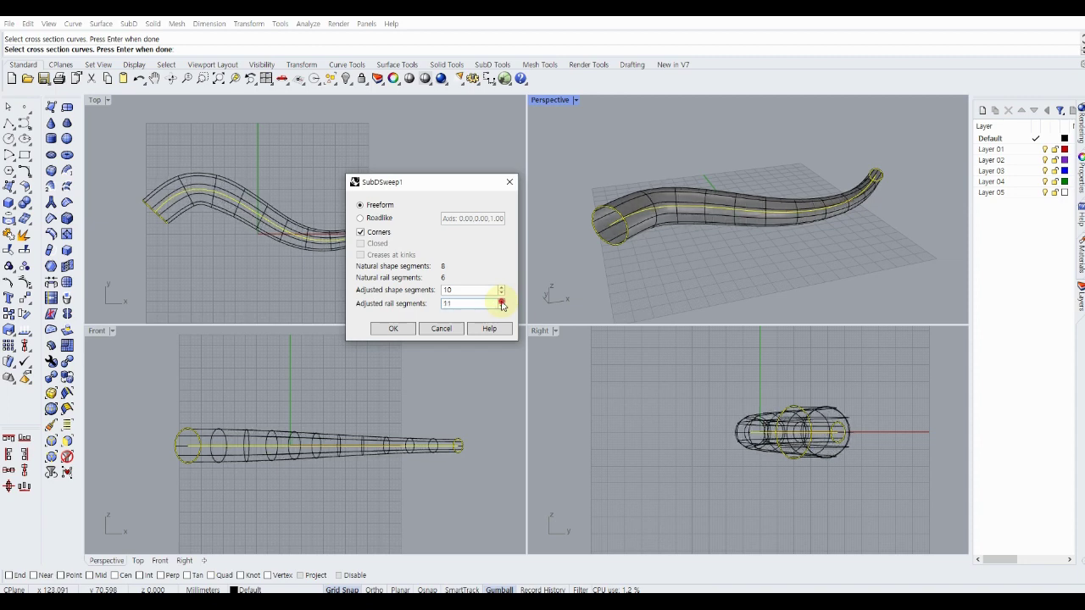
{"action": "left_click", "coordinate": [502, 302]}
{"action": "double_click", "coordinate": [502, 302]}
{"action": "double_click", "coordinate": [502, 302]}
{"action": "left_click", "coordinate": [502, 302]}
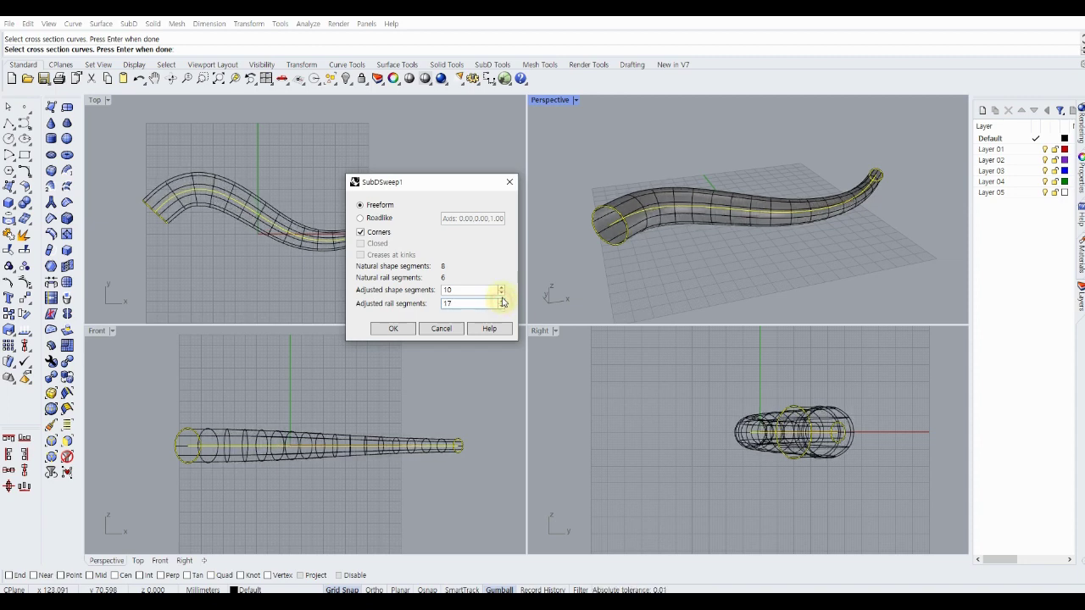
{"action": "double_click", "coordinate": [502, 293]}
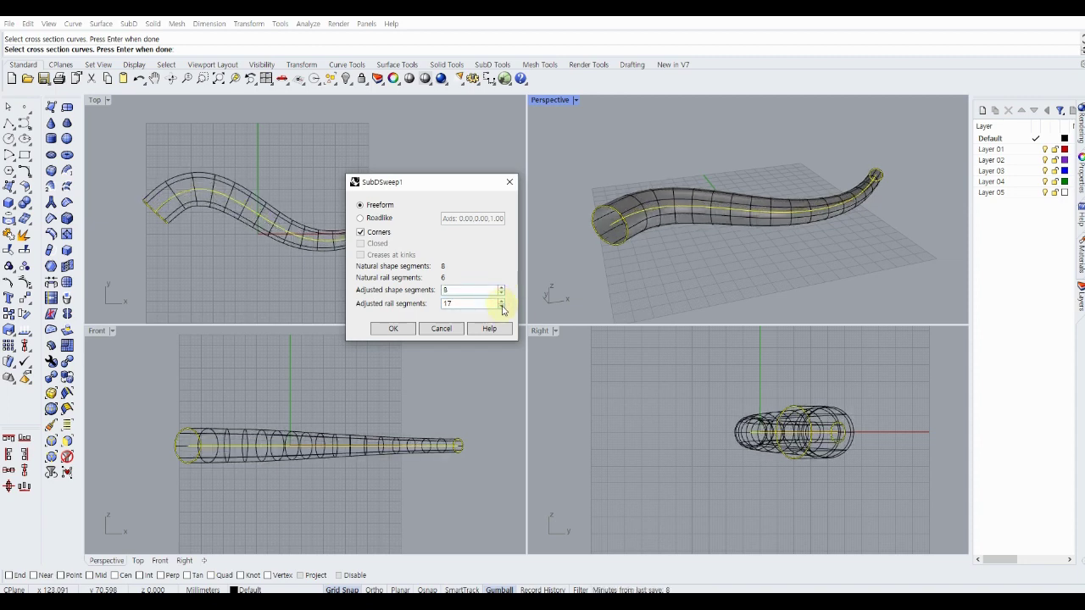
{"action": "left_click", "coordinate": [501, 307]}
{"action": "double_click", "coordinate": [502, 307]}
{"action": "double_click", "coordinate": [502, 306]}
{"action": "double_click", "coordinate": [502, 307]}
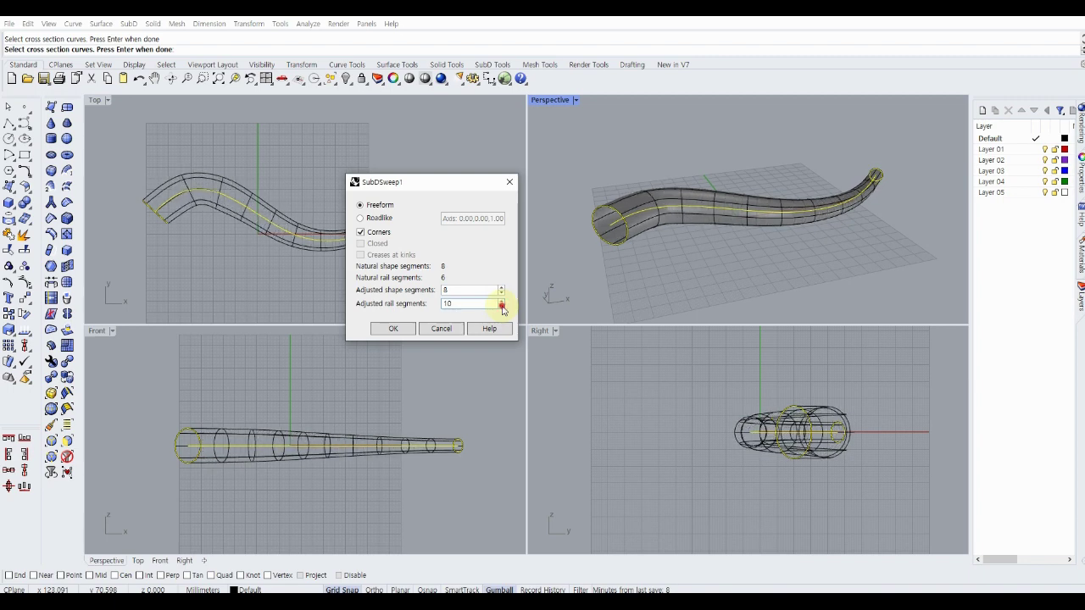
{"action": "left_click", "coordinate": [502, 307]}
{"action": "double_click", "coordinate": [501, 307]}
{"action": "double_click", "coordinate": [502, 307]}
{"action": "left_click", "coordinate": [502, 307]}
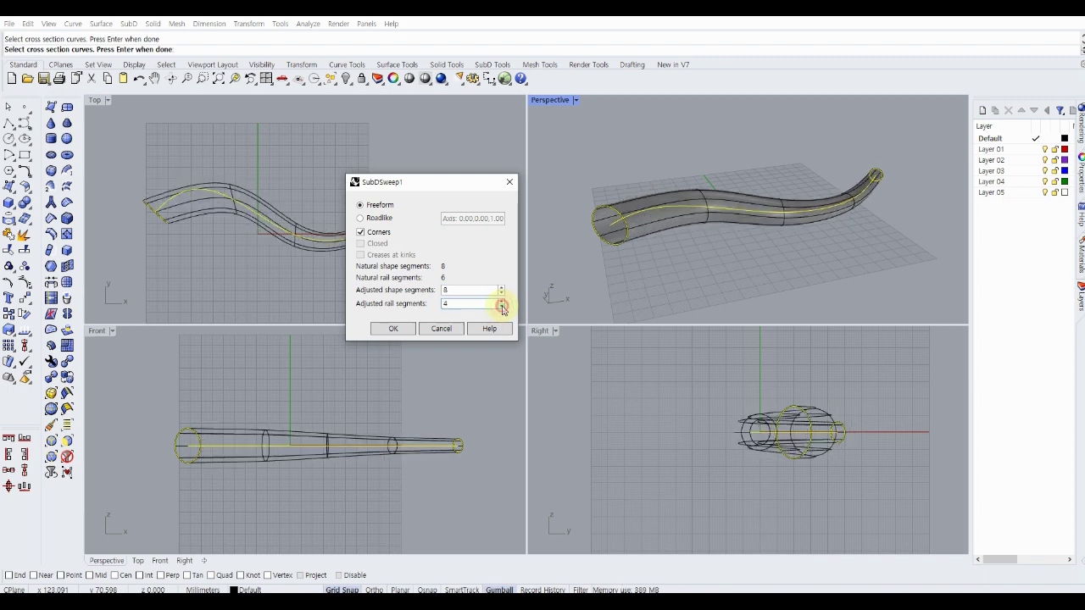
{"action": "left_click", "coordinate": [501, 300]}
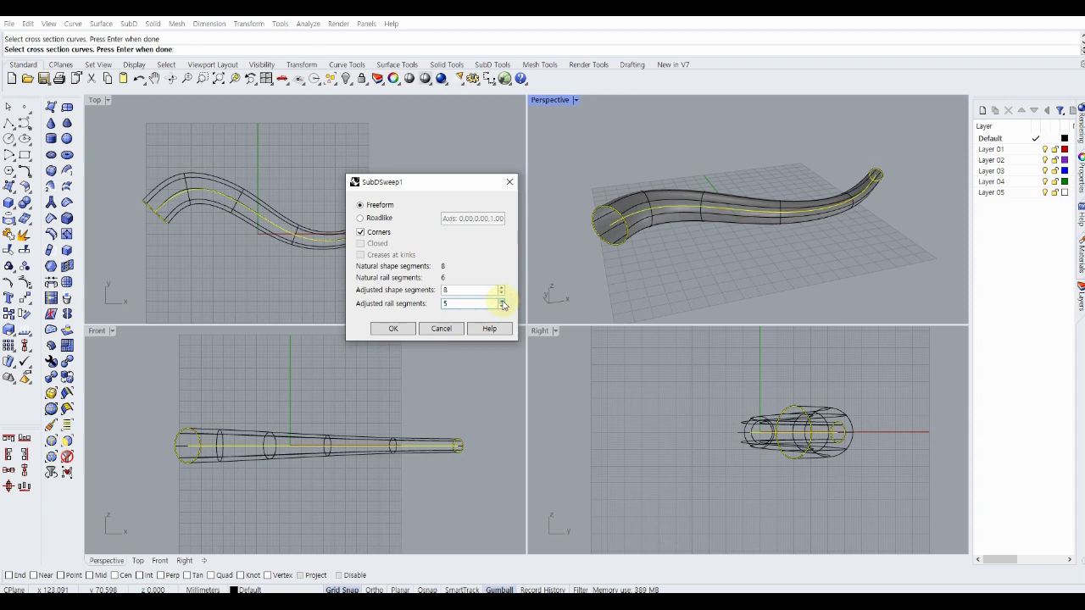
{"action": "left_click", "coordinate": [391, 330]}
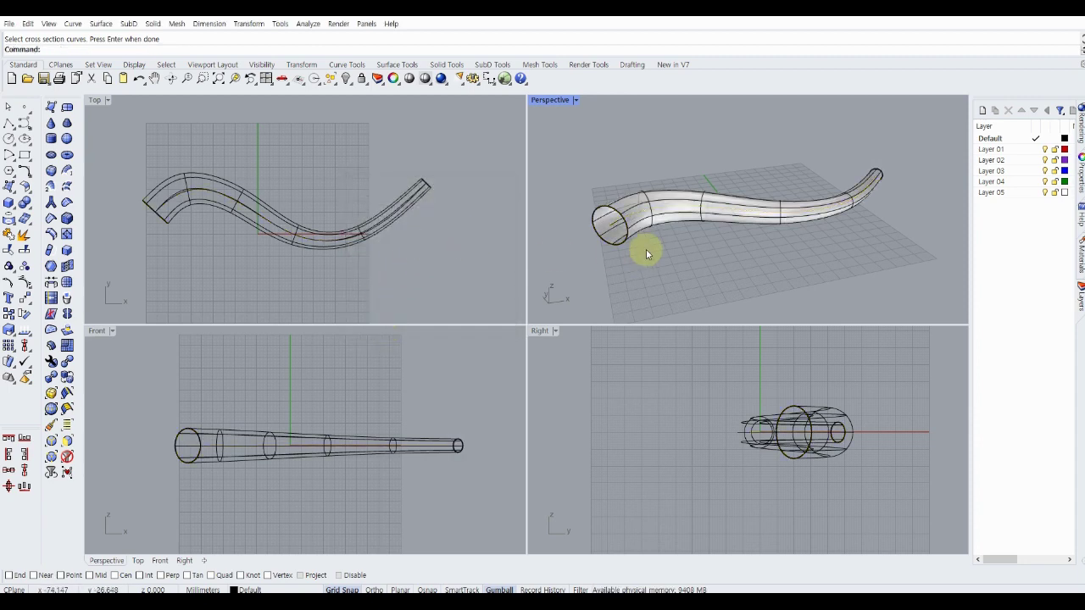
Step: Delete the rail curve running inside the SubD tube
{"action": "mouse_move", "coordinate": [646, 249]}
{"action": "right_mouse_down"}
{"action": "mouse_move", "coordinate": [650, 235]}
{"action": "mouse_move", "coordinate": [755, 255]}
{"action": "mouse_move", "coordinate": [669, 251]}
{"action": "mouse_move", "coordinate": [625, 272]}
{"action": "mouse_move", "coordinate": [631, 264]}
{"action": "right_mouse_up"}
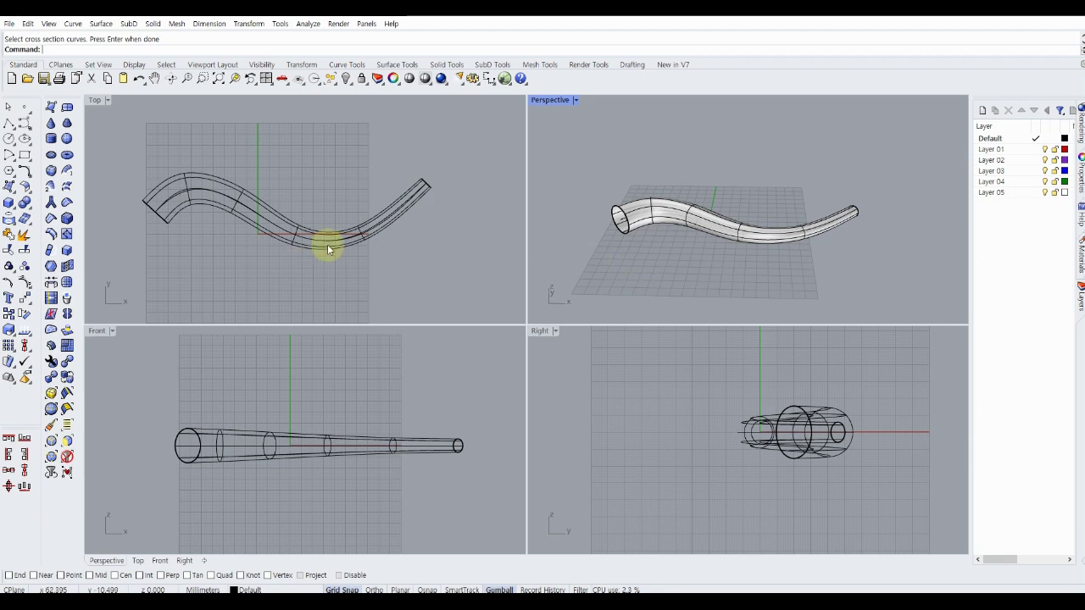
{"action": "scroll", "coordinate": [328, 245], "scroll_direction": "up", "scroll_amount": 2}
{"action": "left_click_drag", "start_coordinate": [337, 208], "coordinate": [292, 265]}
{"action": "key", "text": "Escape"}
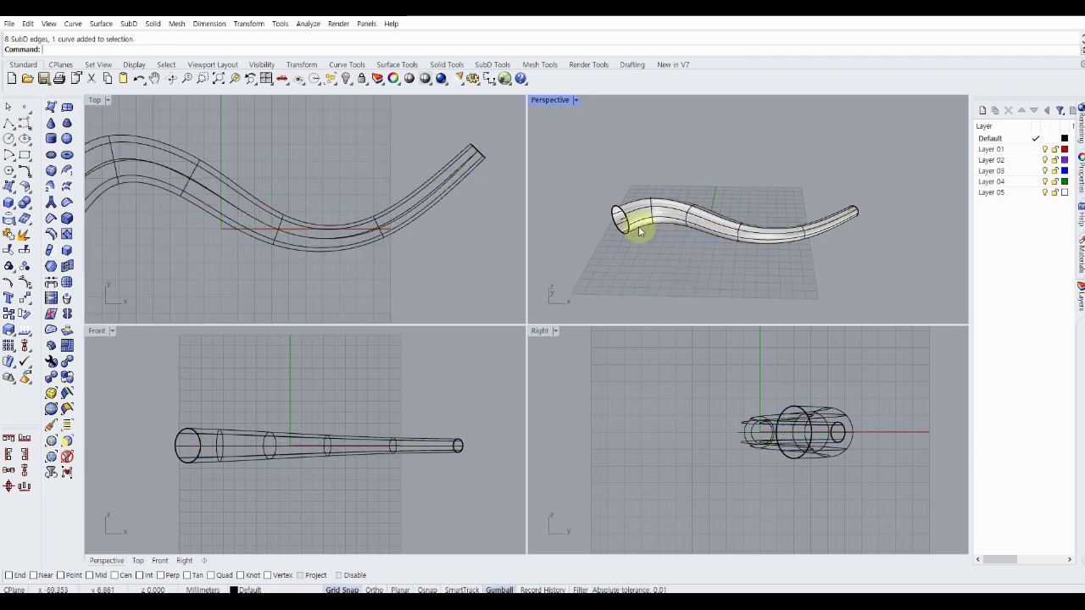
{"action": "left_click", "coordinate": [623, 222]}
{"action": "key", "text": "Delete"}
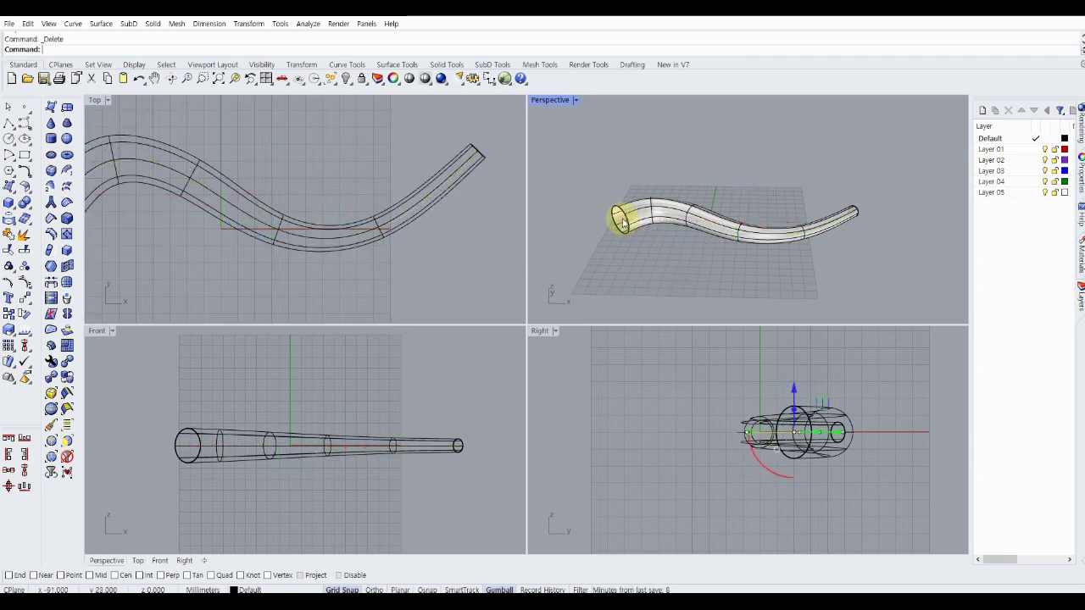
Step: Lift a face ring to bend the tube up, then lower an edge ring near its left end
{"action": "scroll", "coordinate": [767, 213], "scroll_direction": "up", "scroll_amount": 2}
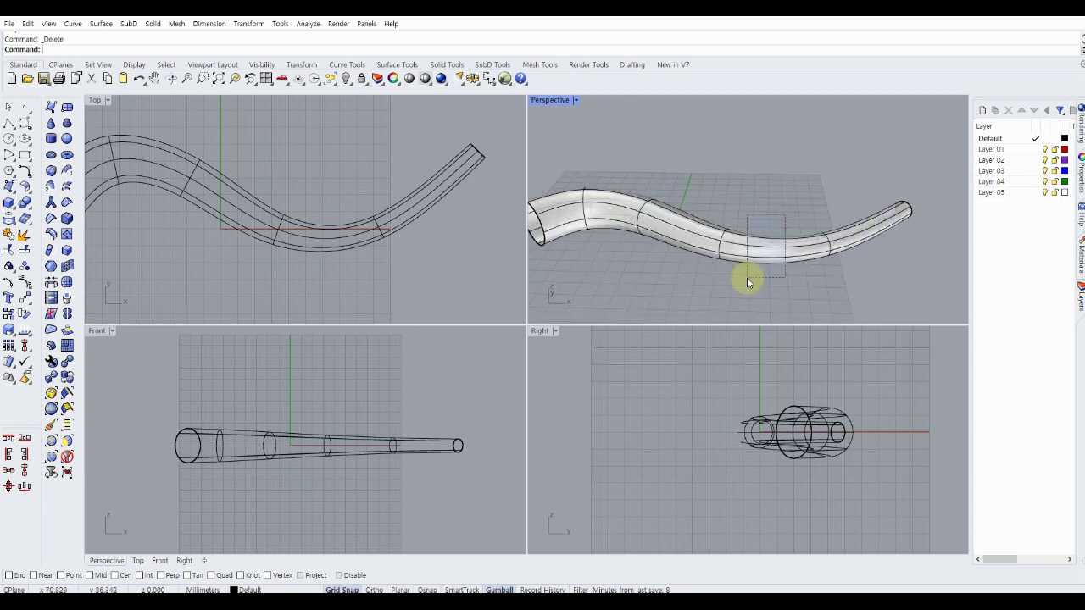
{"action": "double_click", "coordinate": [778, 231]}
{"action": "left_click_drag", "start_coordinate": [774, 213], "coordinate": [768, 155]}
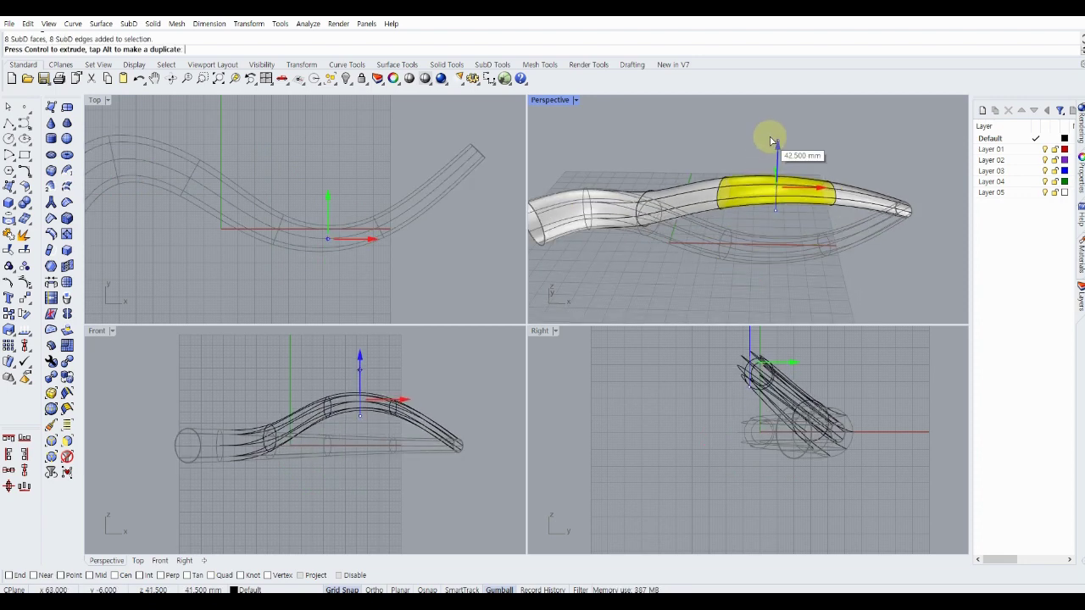
{"action": "left_click", "coordinate": [676, 156]}
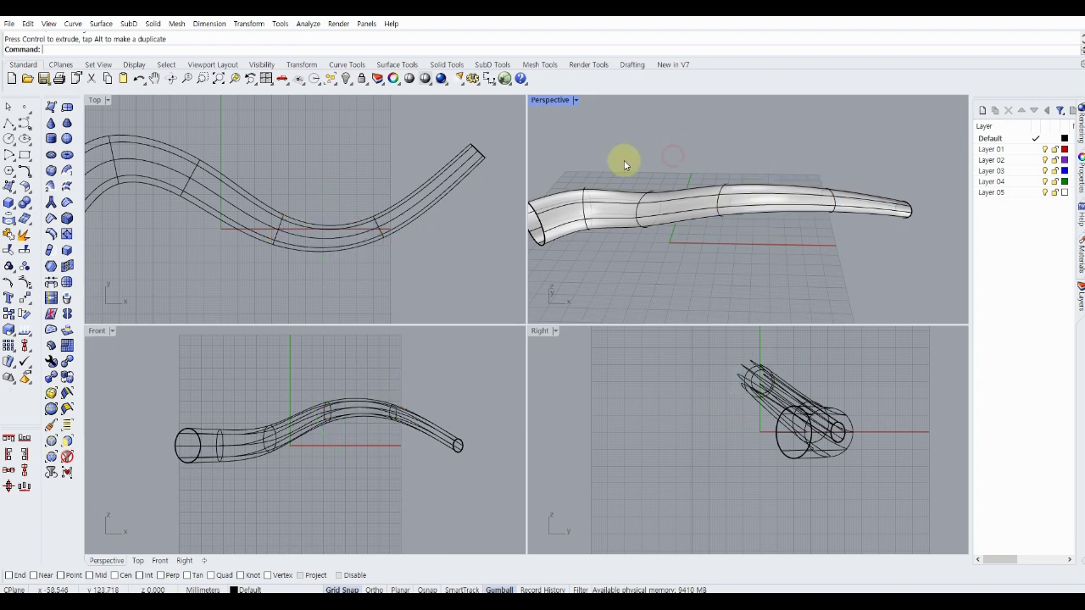
{"action": "left_click_drag", "start_coordinate": [624, 160], "coordinate": [689, 249]}
{"action": "left_click_drag", "start_coordinate": [651, 171], "coordinate": [649, 206]}
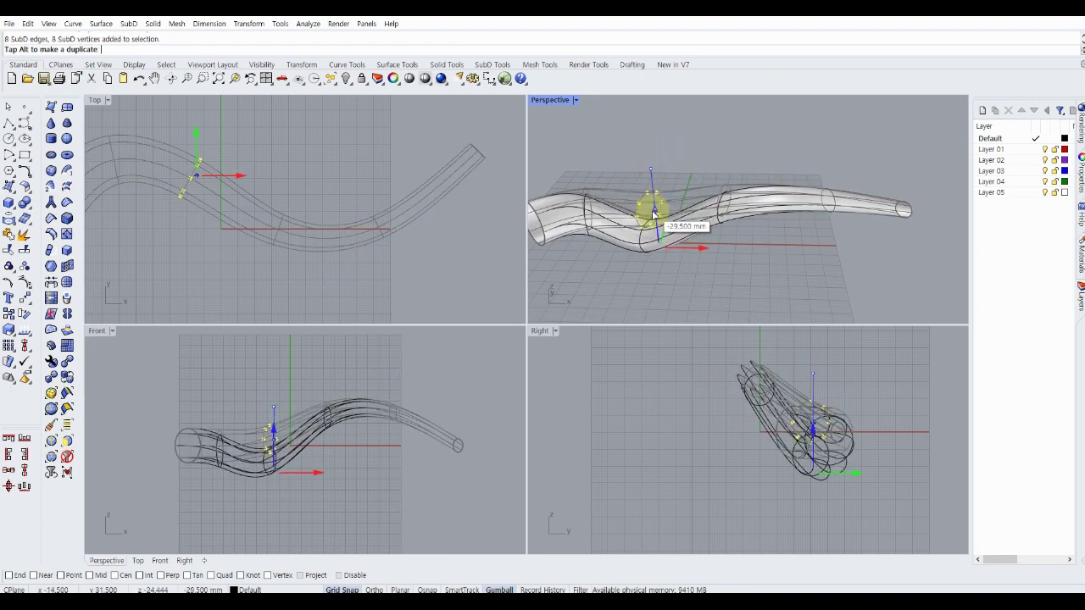
{"action": "left_click", "coordinate": [666, 172]}
Step: Shift an edge ring on the tube's upper part along Y to make the profile wavier
{"action": "right_click_drag", "start_coordinate": [667, 163], "coordinate": [858, 188]}
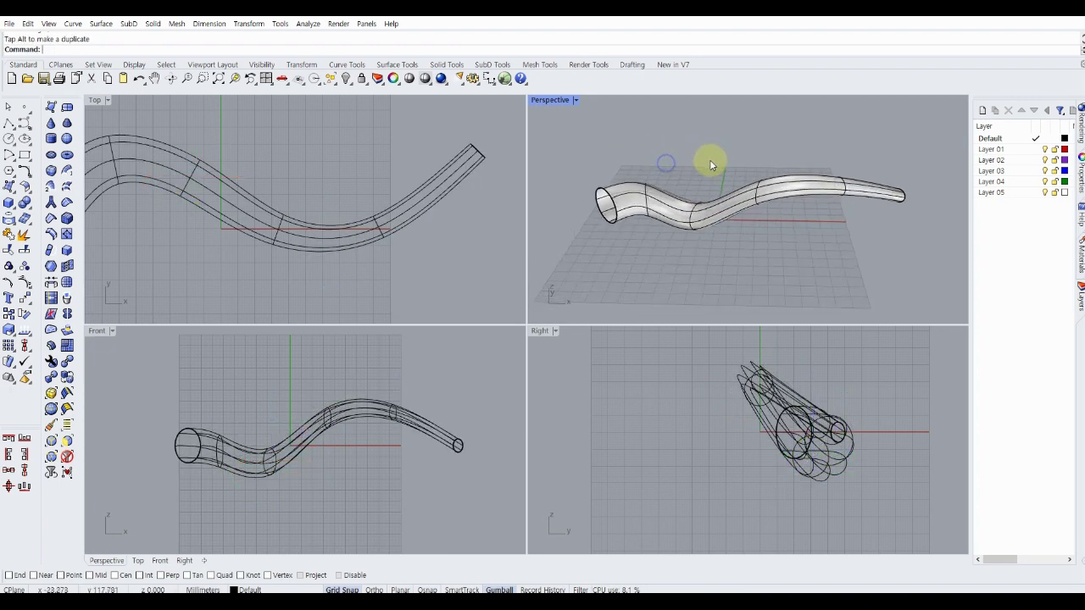
{"action": "left_click_drag", "start_coordinate": [848, 154], "coordinate": [705, 169]}
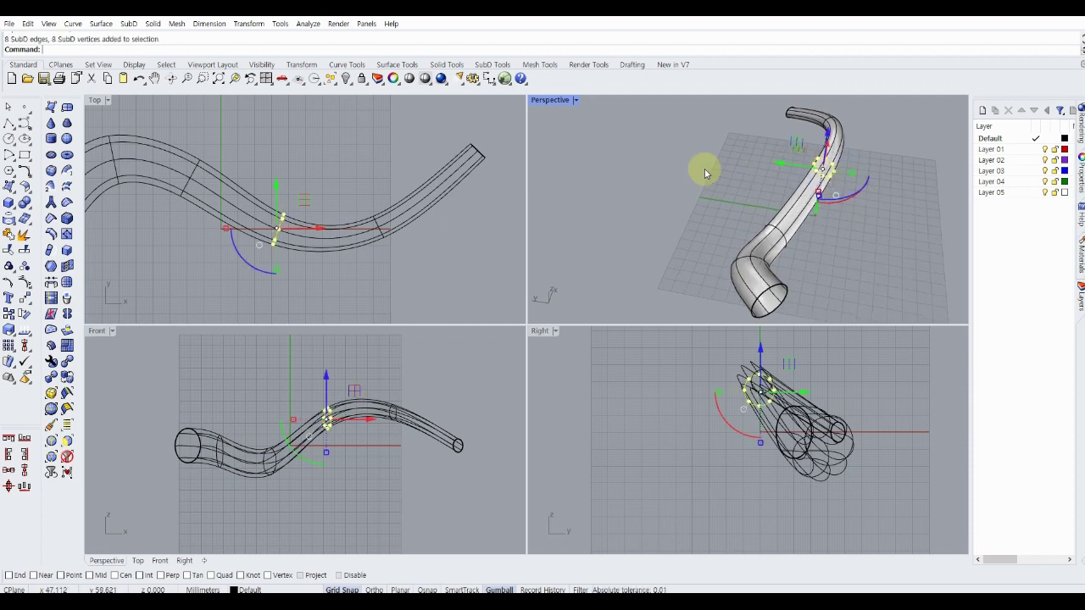
{"action": "left_click_drag", "start_coordinate": [287, 200], "coordinate": [299, 154]}
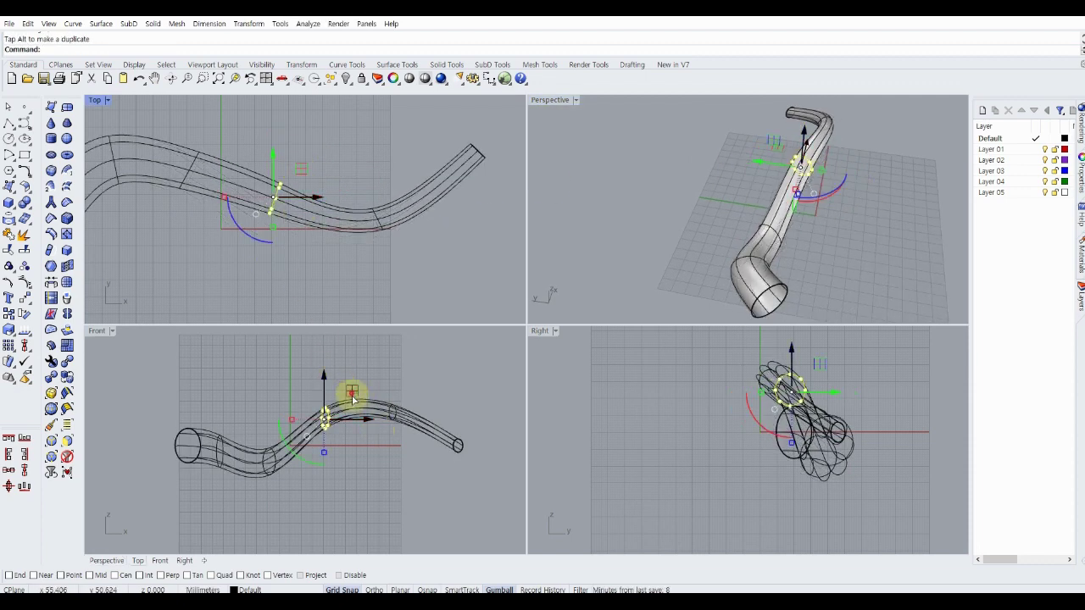
{"action": "mouse_move", "coordinate": [351, 393]}
{"action": "left_mouse_down"}
{"action": "mouse_move", "coordinate": [361, 424]}
{"action": "mouse_move", "coordinate": [419, 464]}
{"action": "left_mouse_up"}
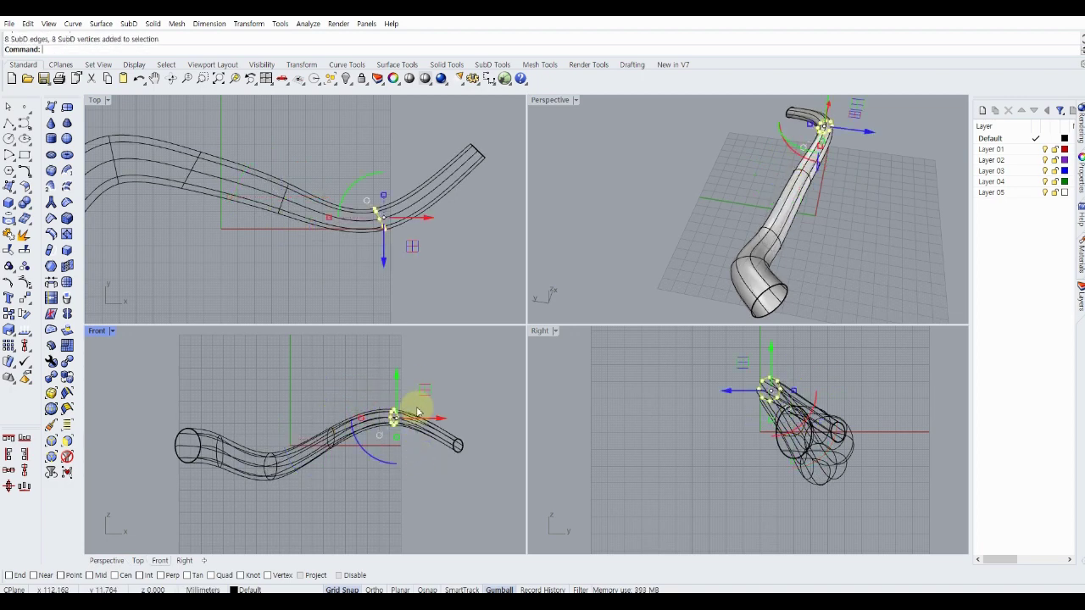
{"action": "left_click_drag", "start_coordinate": [416, 400], "coordinate": [416, 395]}
{"action": "key", "text": "Escape"}
{"action": "mouse_move", "coordinate": [653, 243]}
{"action": "right_mouse_down"}
{"action": "mouse_move", "coordinate": [669, 249]}
{"action": "mouse_move", "coordinate": [601, 222]}
{"action": "right_mouse_up"}
{"action": "left_click", "coordinate": [721, 219]}
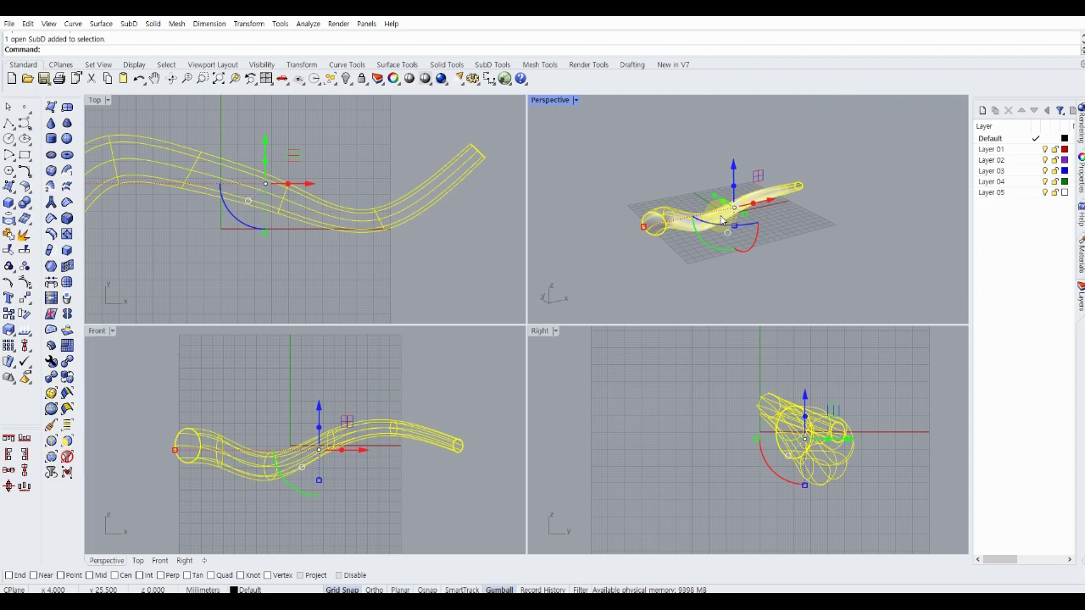
{"action": "left_click", "coordinate": [695, 179]}
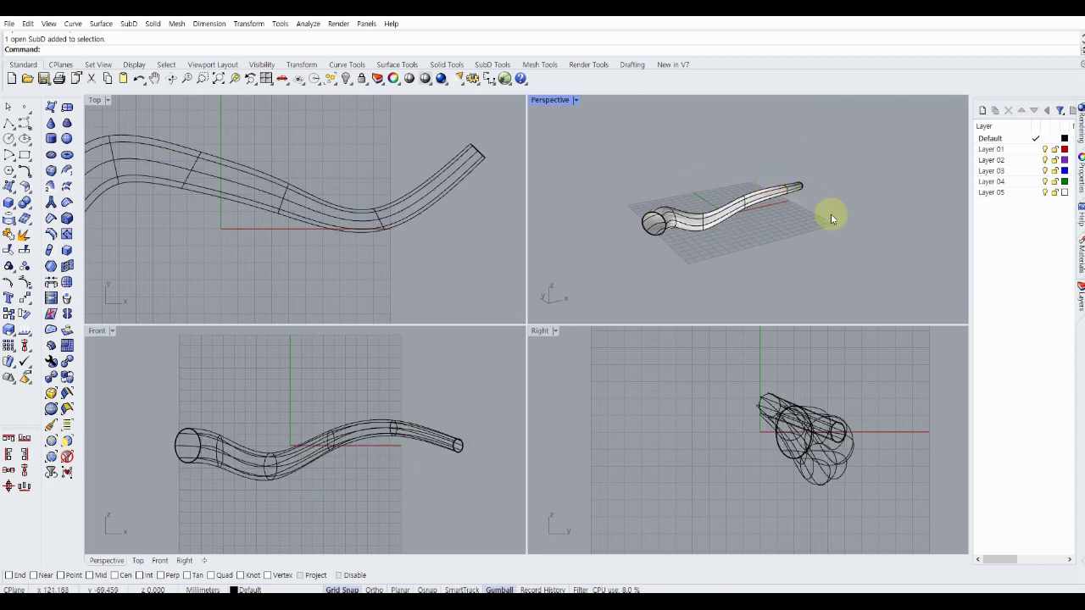
Step: Delete the closed cross-section curve at the tube's narrow end
{"action": "mouse_move", "coordinate": [830, 219]}
{"action": "right_mouse_down"}
{"action": "mouse_move", "coordinate": [766, 218]}
{"action": "mouse_move", "coordinate": [830, 226]}
{"action": "mouse_move", "coordinate": [774, 226]}
{"action": "right_mouse_up"}
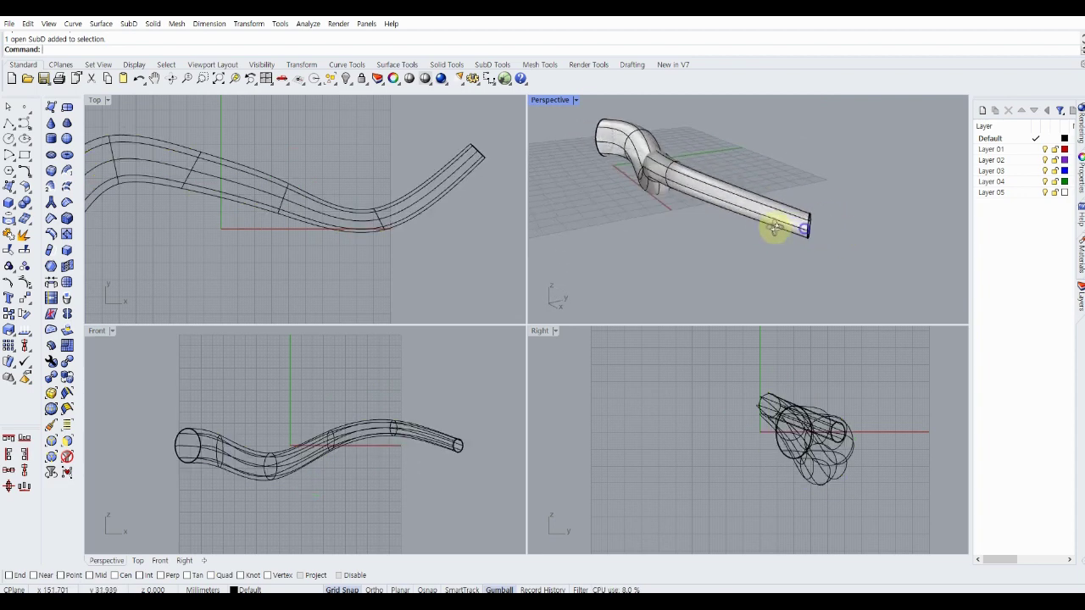
{"action": "scroll", "coordinate": [763, 225], "scroll_direction": "up", "scroll_amount": 3}
{"action": "scroll", "coordinate": [735, 227], "scroll_direction": "up", "scroll_amount": 3}
{"action": "left_click", "coordinate": [735, 229]}
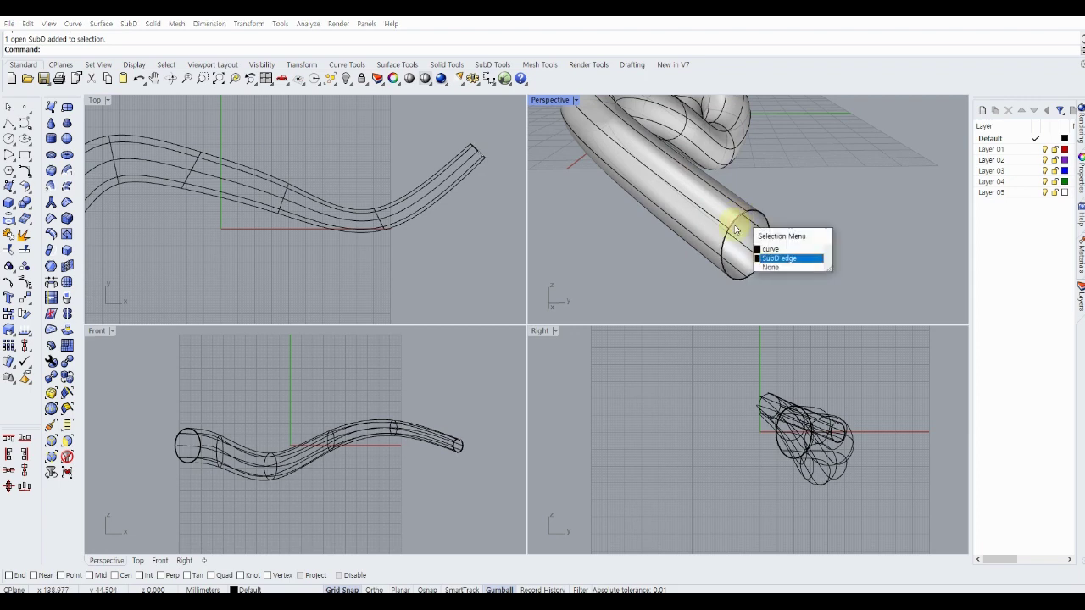
{"action": "left_click", "coordinate": [776, 258]}
{"action": "left_click", "coordinate": [733, 226]}
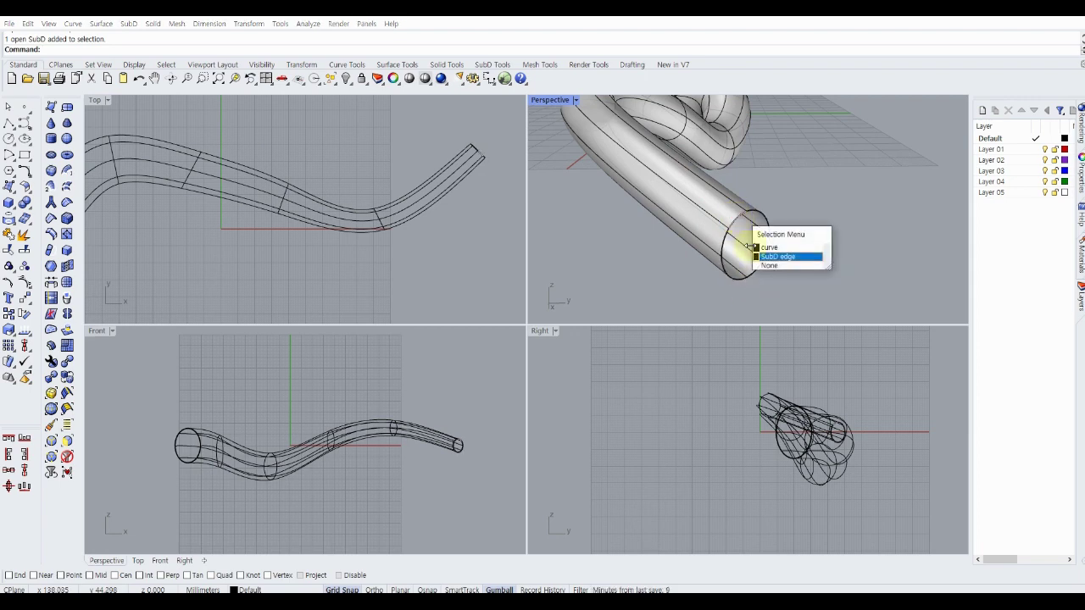
{"action": "left_click", "coordinate": [771, 256]}
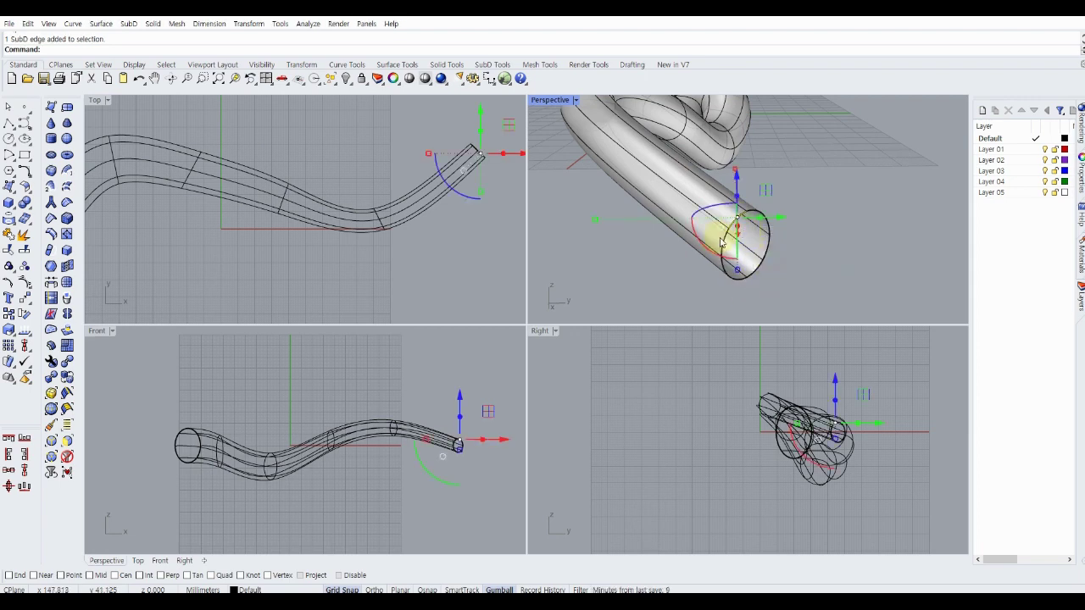
{"action": "left_click", "coordinate": [722, 242]}
{"action": "left_click", "coordinate": [703, 297]}
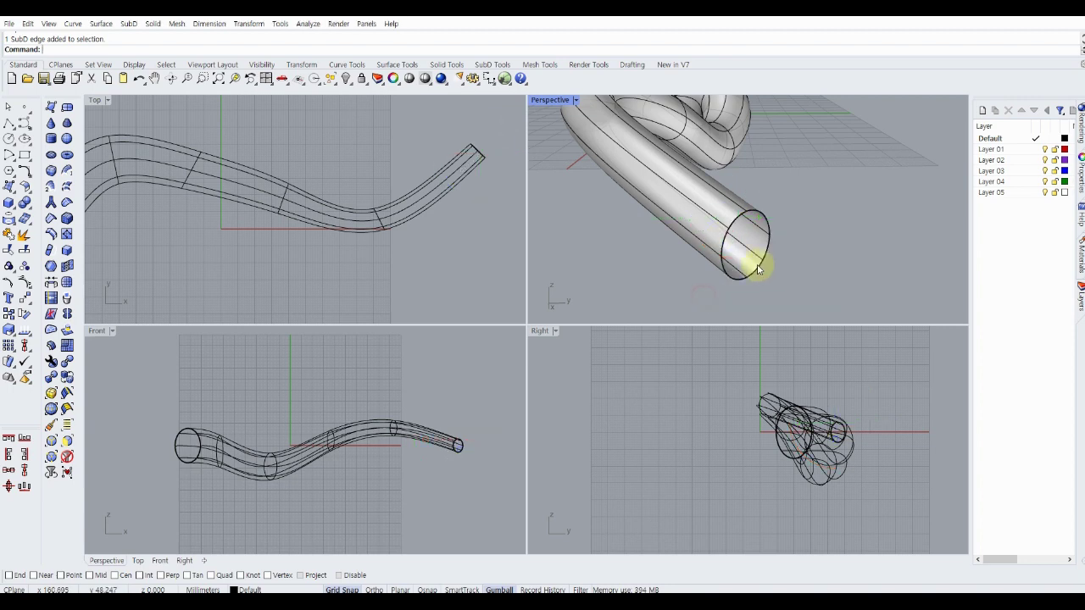
{"action": "left_click", "coordinate": [727, 243]}
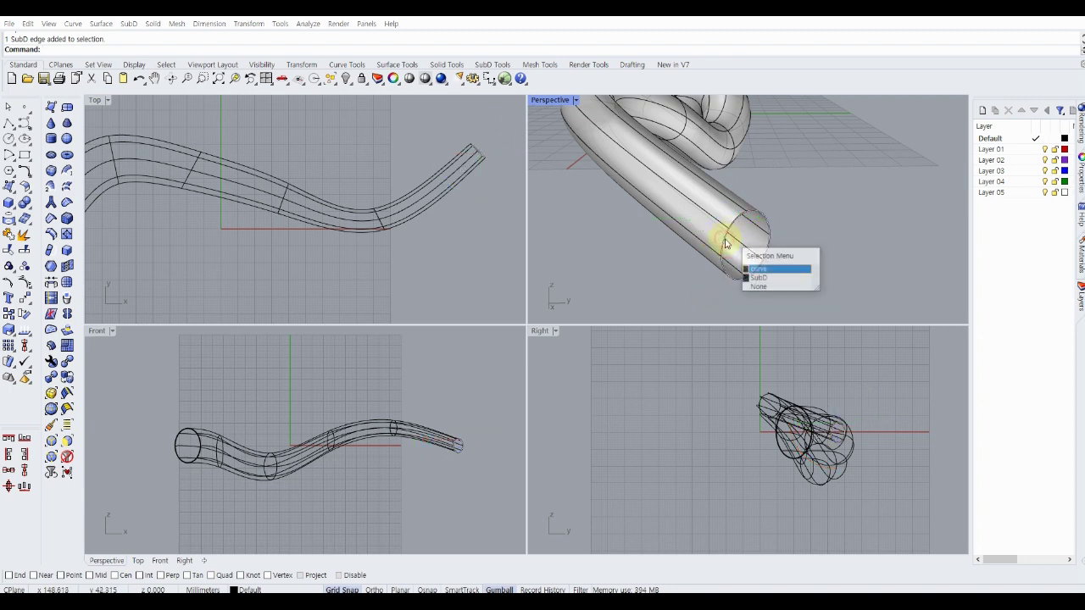
{"action": "left_click", "coordinate": [768, 275]}
{"action": "key", "text": "Delete"}
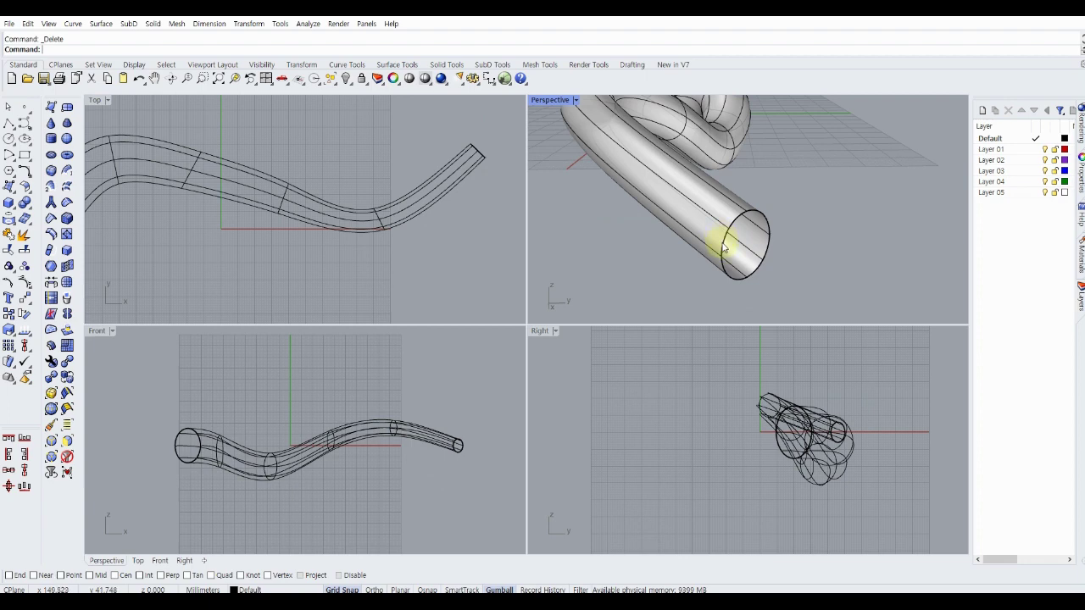
Step: Extend the tube's end edge loop outward, widen its opening, lower it, and move it 26 mm along X
{"action": "double_click", "coordinate": [724, 246]}
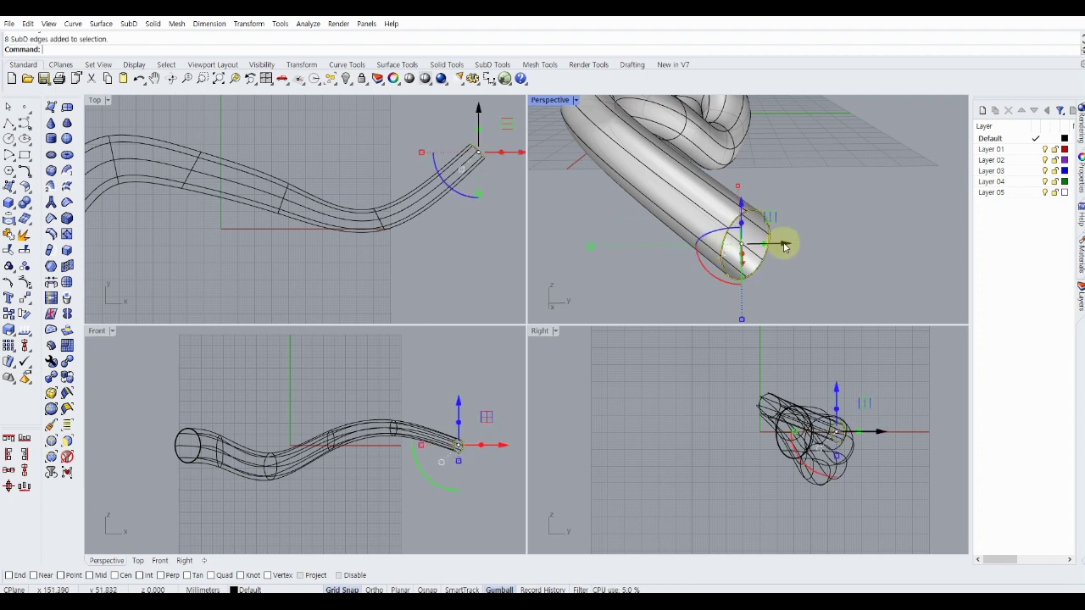
{"action": "mouse_move", "coordinate": [589, 247]}
{"action": "left_mouse_down"}
{"action": "mouse_move", "coordinate": [567, 252]}
{"action": "mouse_move", "coordinate": [635, 245]}
{"action": "mouse_move", "coordinate": [551, 252]}
{"action": "left_mouse_up"}
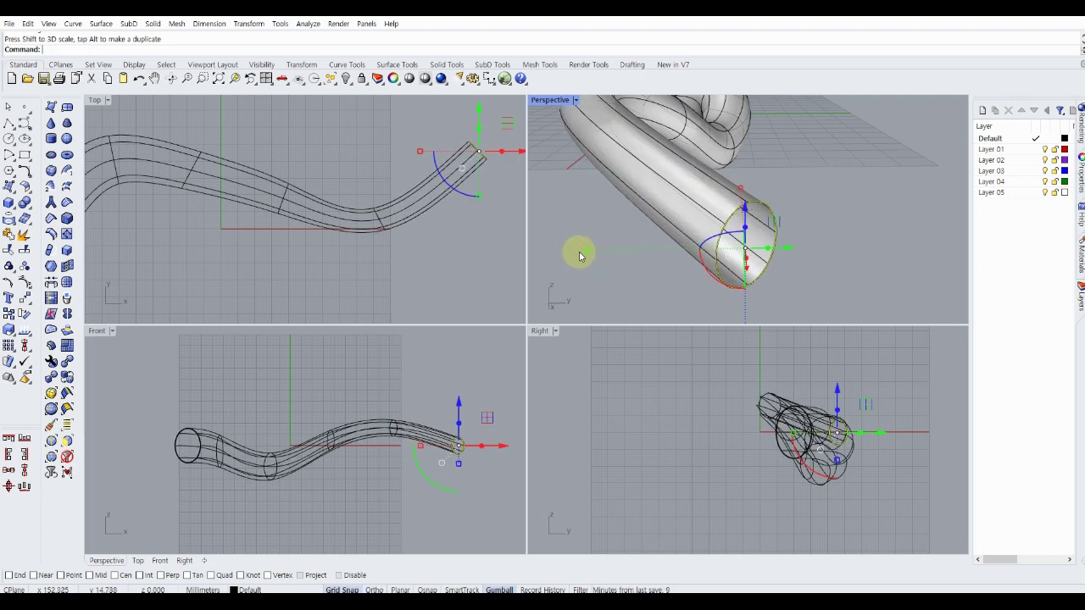
{"action": "scroll", "coordinate": [582, 249], "scroll_direction": "down", "scroll_amount": 5}
{"action": "mouse_move", "coordinate": [658, 252]}
{"action": "right_mouse_down"}
{"action": "mouse_move", "coordinate": [710, 234]}
{"action": "mouse_move", "coordinate": [673, 225]}
{"action": "right_mouse_up"}
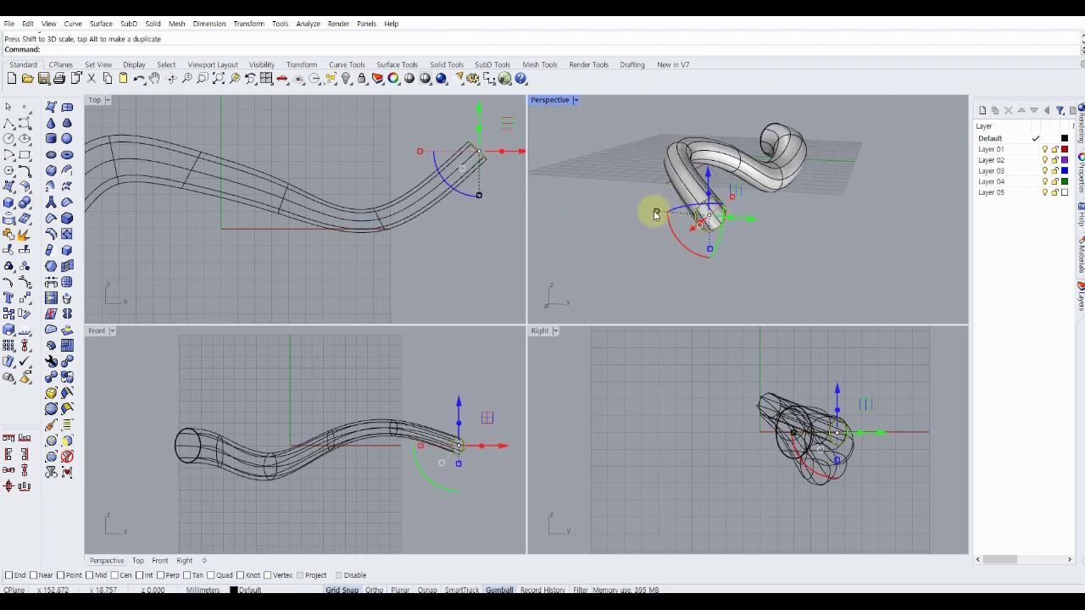
{"action": "left_click_drag", "start_coordinate": [656, 214], "coordinate": [560, 216]}
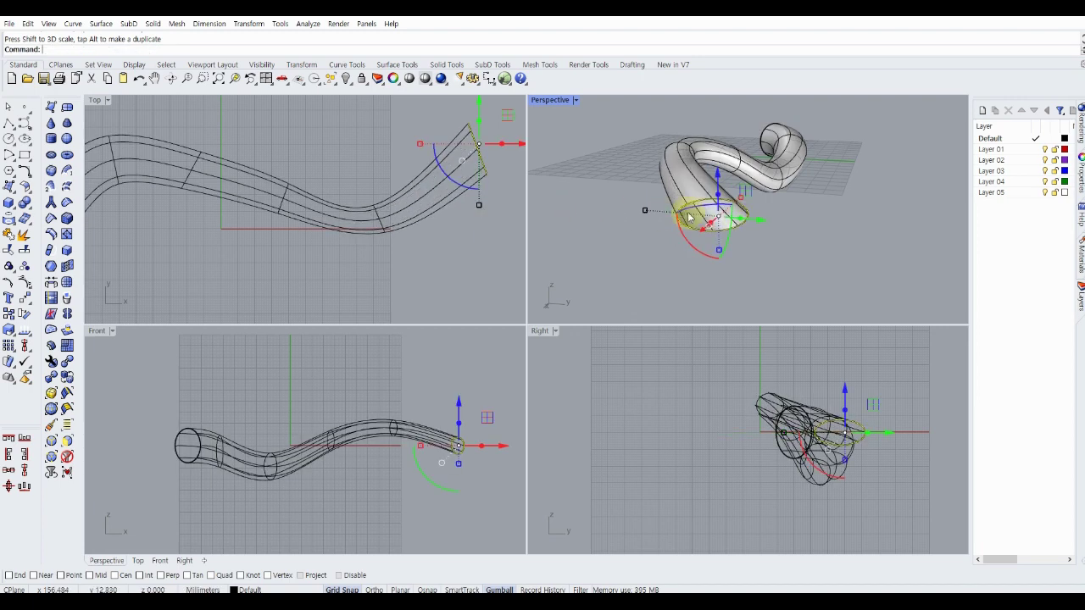
{"action": "left_click_drag", "start_coordinate": [716, 193], "coordinate": [721, 239]}
{"action": "mouse_move", "coordinate": [722, 239]}
{"action": "right_mouse_down"}
{"action": "mouse_move", "coordinate": [787, 271]}
{"action": "mouse_move", "coordinate": [852, 271]}
{"action": "mouse_move", "coordinate": [792, 235]}
{"action": "mouse_move", "coordinate": [806, 230]}
{"action": "right_mouse_up"}
{"action": "left_click_drag", "start_coordinate": [812, 227], "coordinate": [859, 229]}
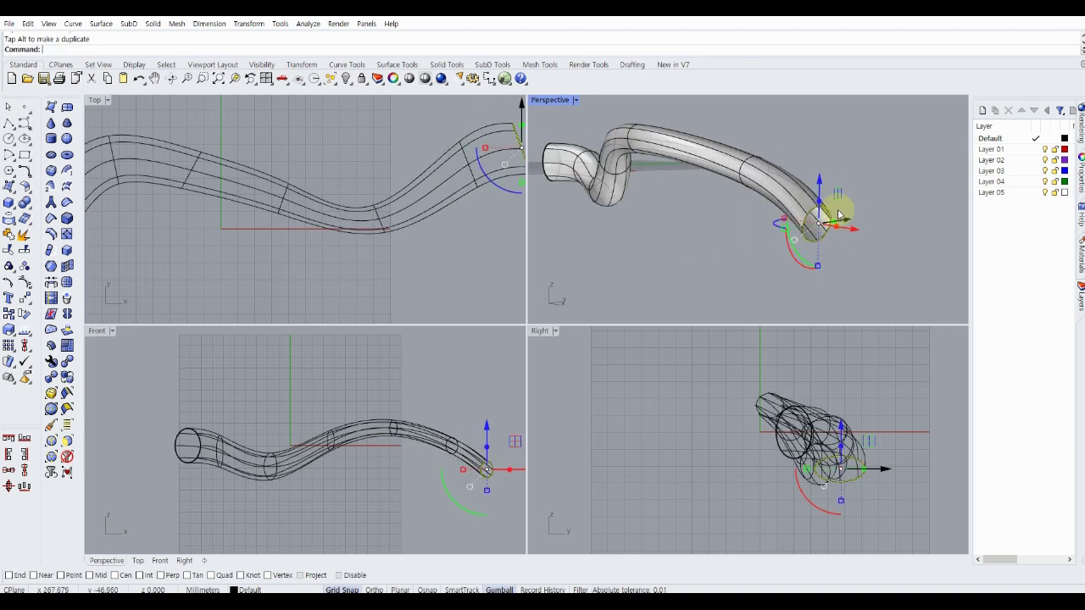
{"action": "left_click", "coordinate": [384, 259]}
{"action": "scroll", "coordinate": [384, 259], "scroll_direction": "down", "scroll_amount": 2}
Step: Delete the SubD tube and the leftover circle and line, leaving only the grid
{"action": "left_click", "coordinate": [284, 229]}
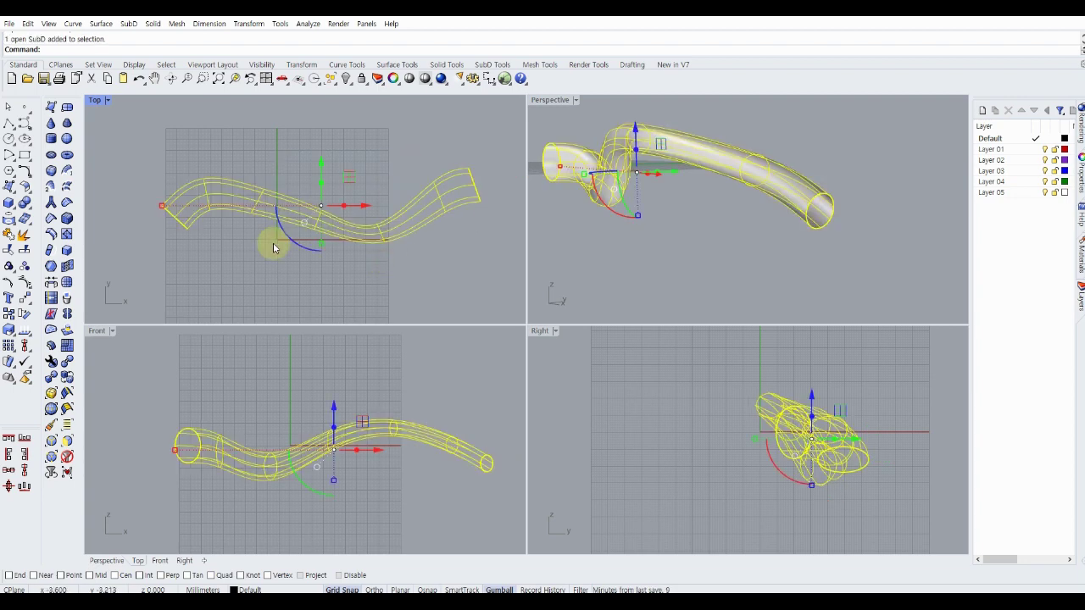
{"action": "key", "text": "Delete"}
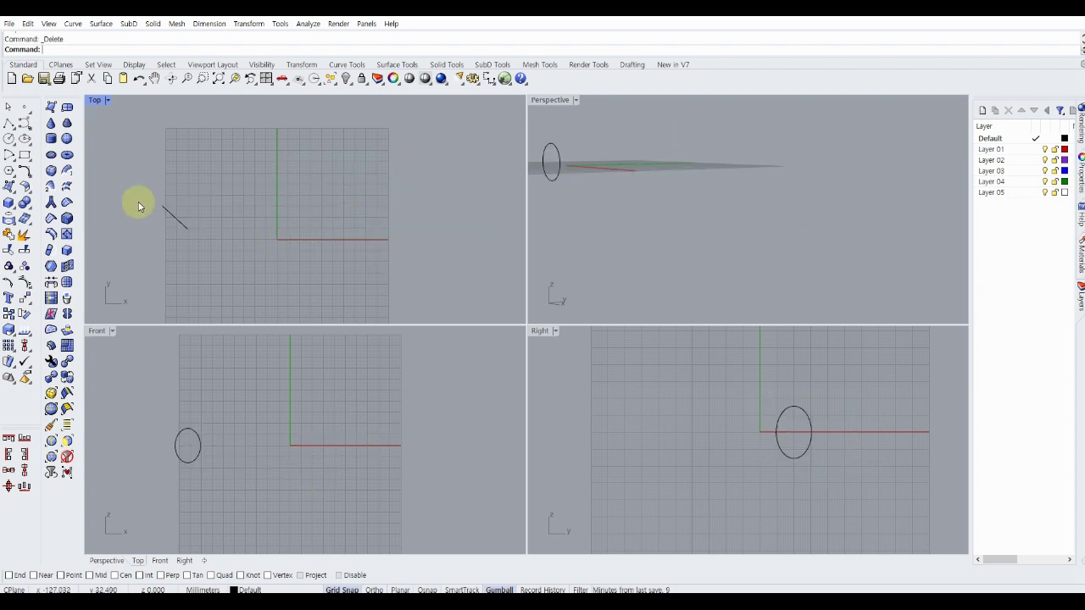
{"action": "left_click_drag", "start_coordinate": [234, 277], "coordinate": [231, 267]}
{"action": "key", "text": "Delete"}
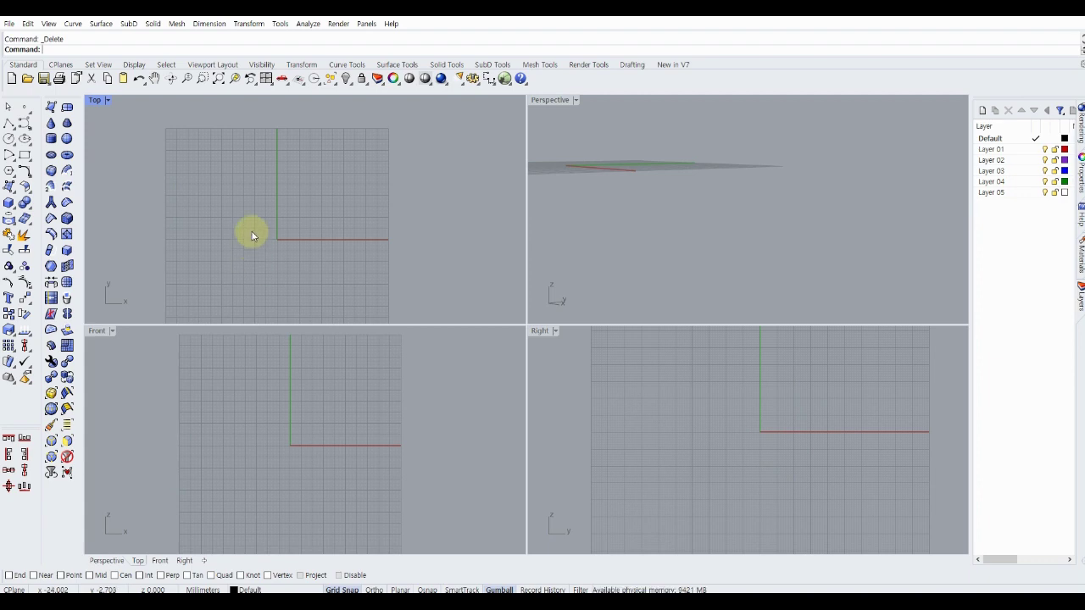
{"action": "right_click_drag", "start_coordinate": [254, 231], "coordinate": [293, 206]}
{"action": "mouse_move", "coordinate": [599, 217]}
{"action": "right_mouse_down"}
{"action": "mouse_move", "coordinate": [606, 242]}
{"action": "mouse_move", "coordinate": [683, 223]}
{"action": "mouse_move", "coordinate": [690, 237]}
{"action": "right_mouse_up"}
{"action": "right_click_drag", "start_coordinate": [332, 237], "coordinate": [299, 243]}
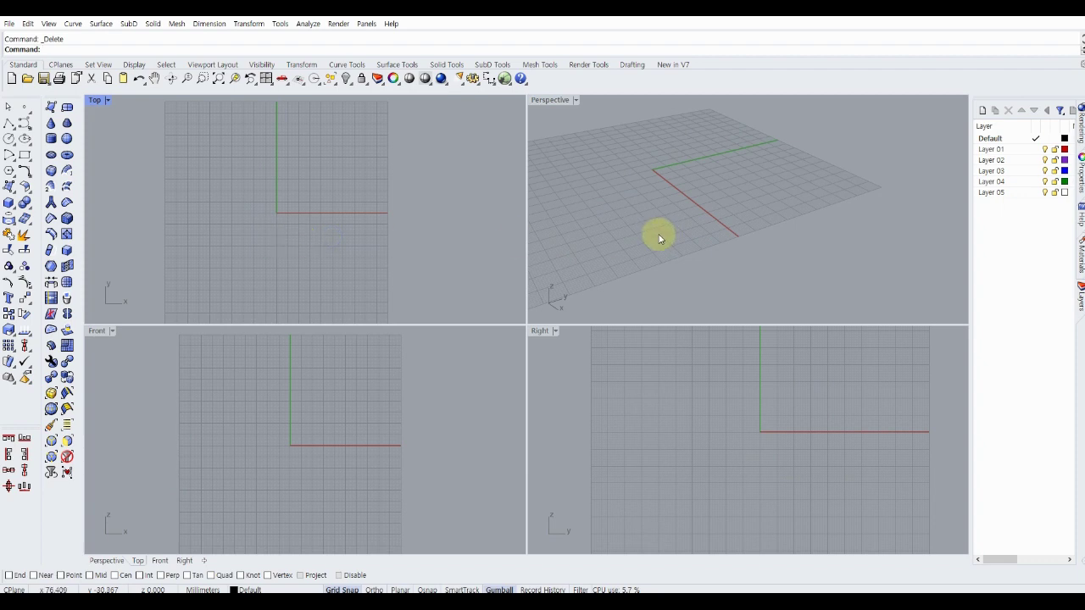
{"action": "mouse_move", "coordinate": [659, 239]}
{"action": "right_mouse_down"}
{"action": "mouse_move", "coordinate": [785, 245]}
{"action": "mouse_move", "coordinate": [710, 255]}
{"action": "mouse_move", "coordinate": [522, 223]}
{"action": "right_mouse_up"}
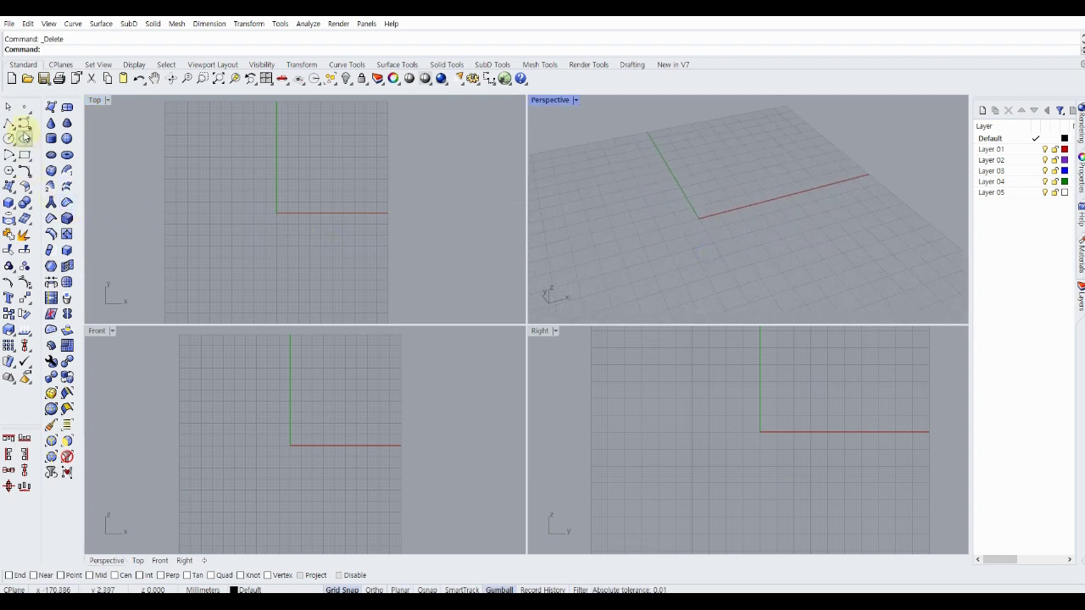
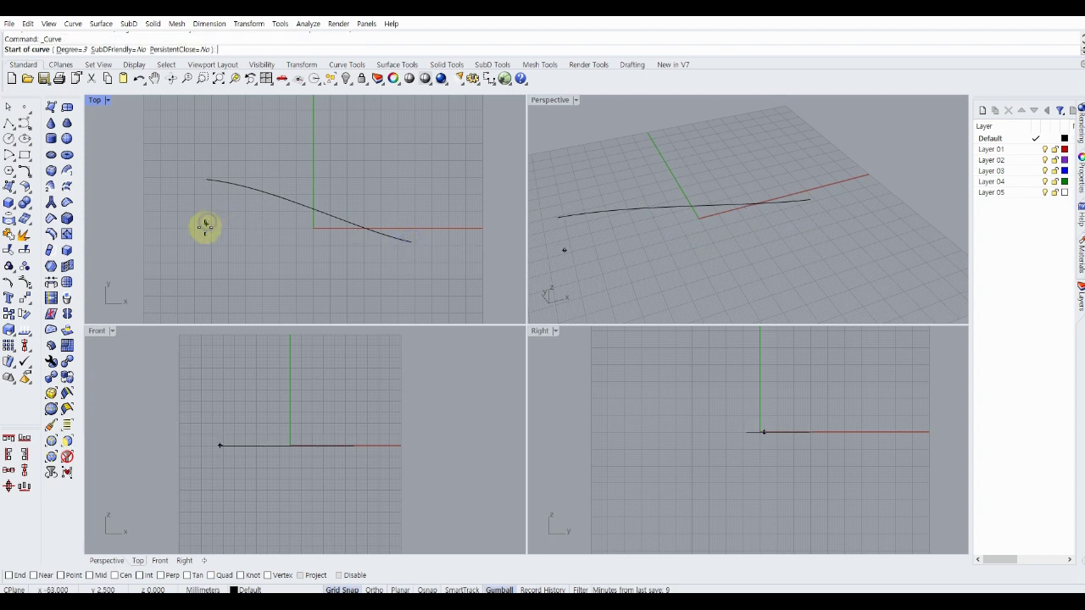
Step: Draw a four-point curve roughly parallel below the first, then start a vertical-by-diameter ellipse
{"action": "left_click", "coordinate": [204, 227]}
{"action": "left_click", "coordinate": [284, 235]}
{"action": "left_click", "coordinate": [333, 261]}
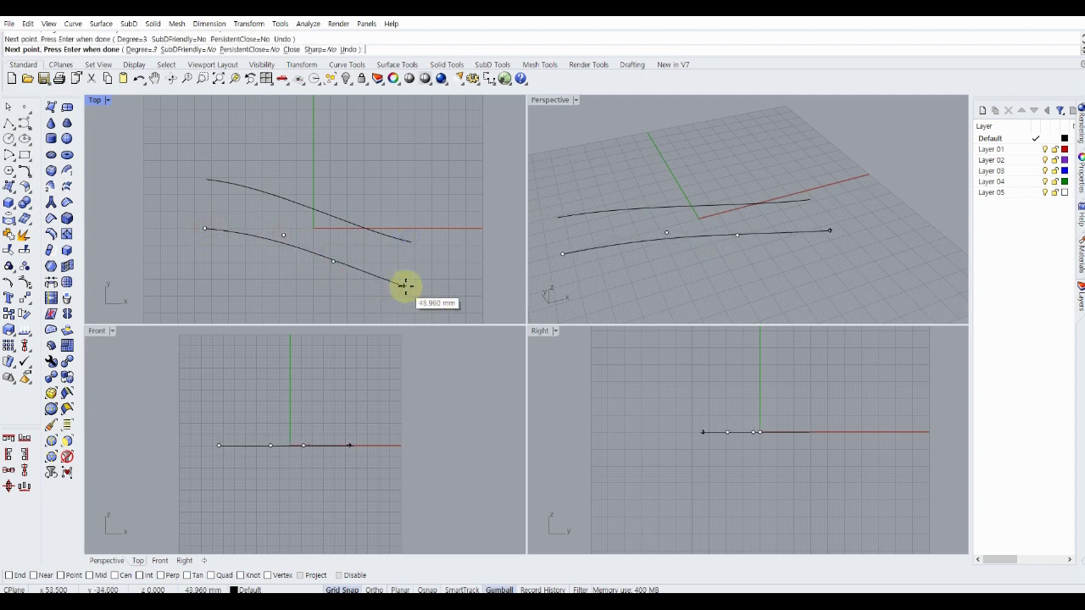
{"action": "left_click", "coordinate": [408, 286]}
{"action": "key", "text": "Return"}
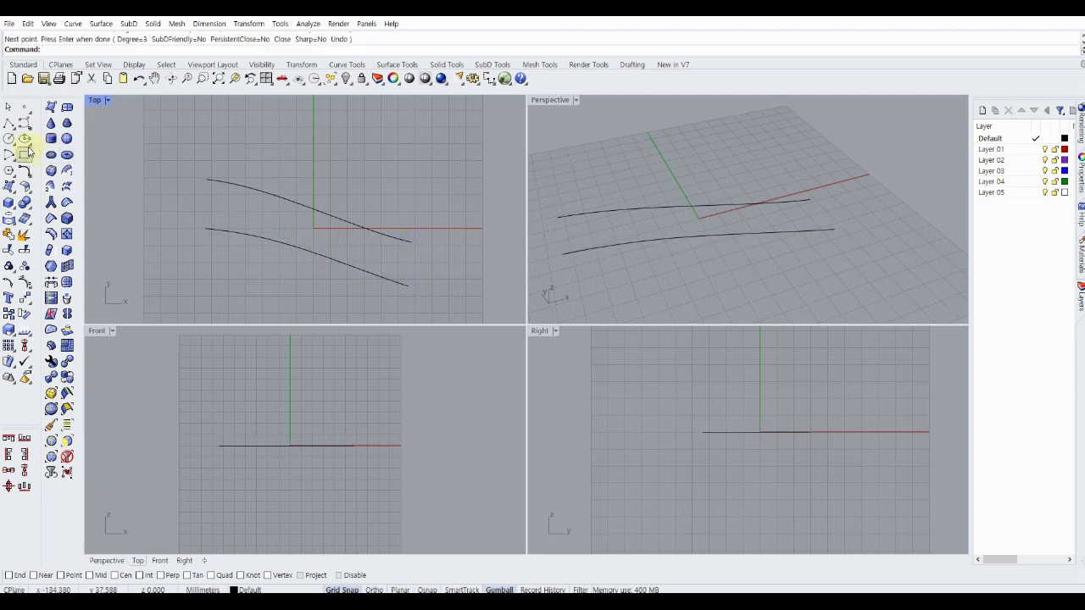
{"action": "left_click", "coordinate": [31, 150]}
{"action": "left_click", "coordinate": [89, 143]}
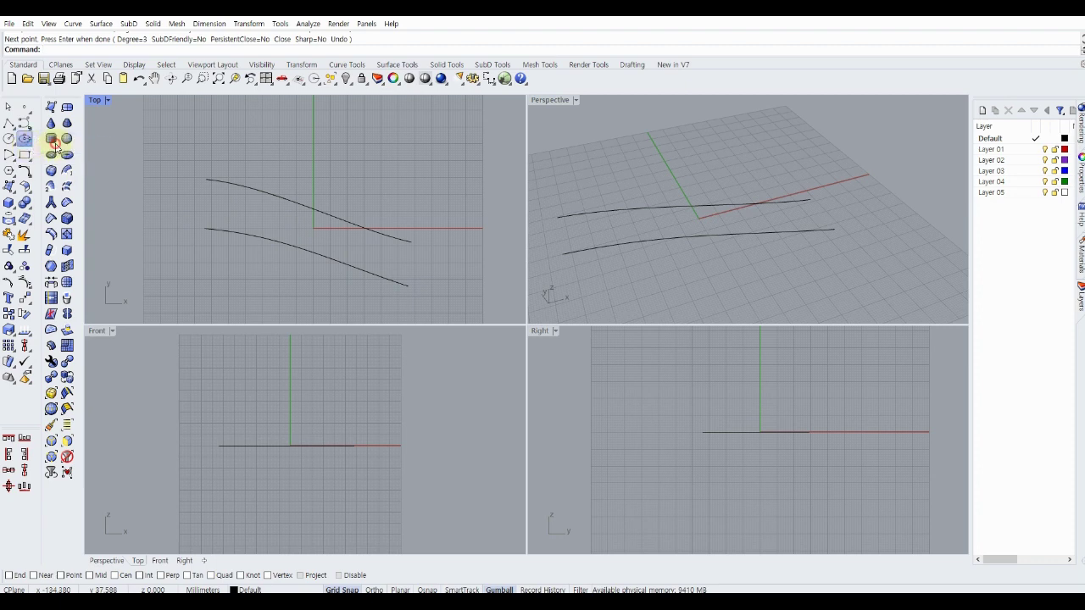